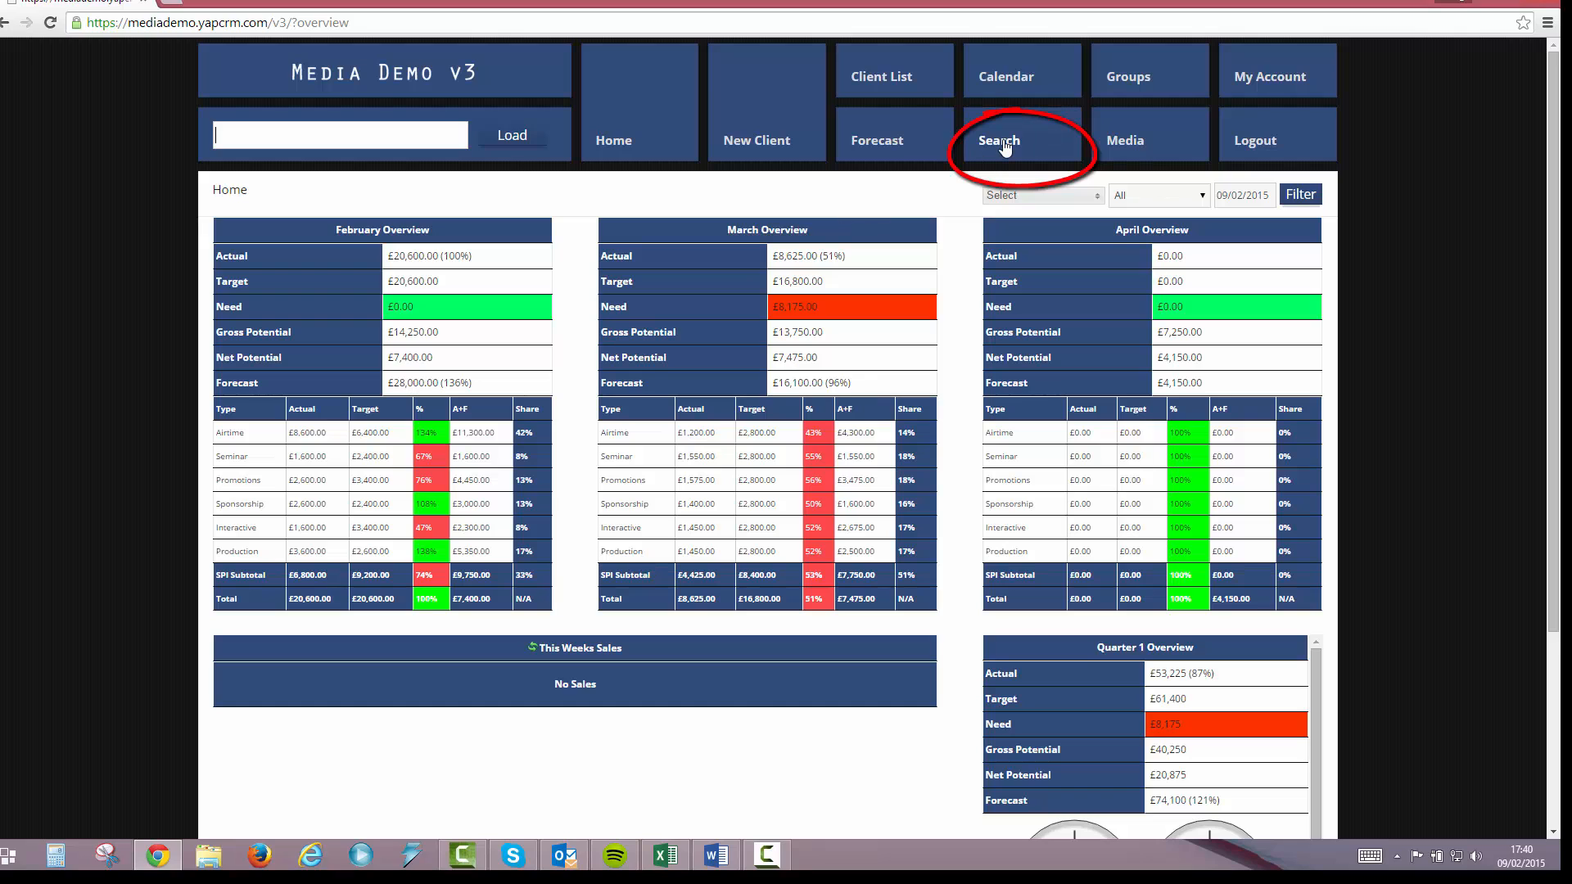
Search contacts with Company Created from 01/01/2015 to 01/02/2015, returning 506 results.
{"action": "left_click", "coordinate": [1005, 143]}
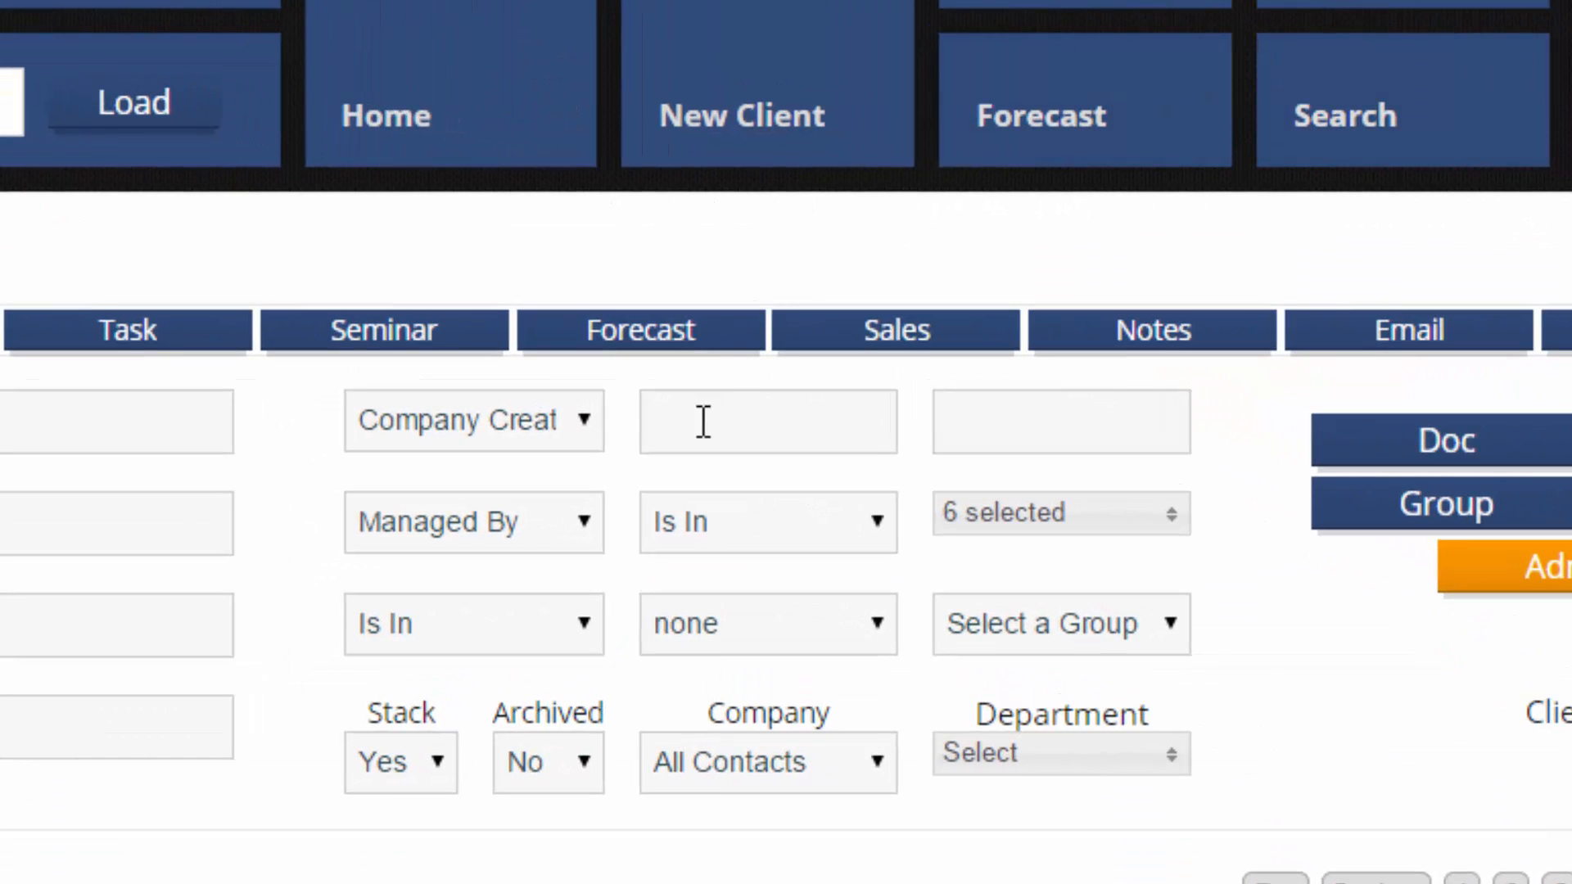
{"action": "left_click", "coordinate": [687, 269]}
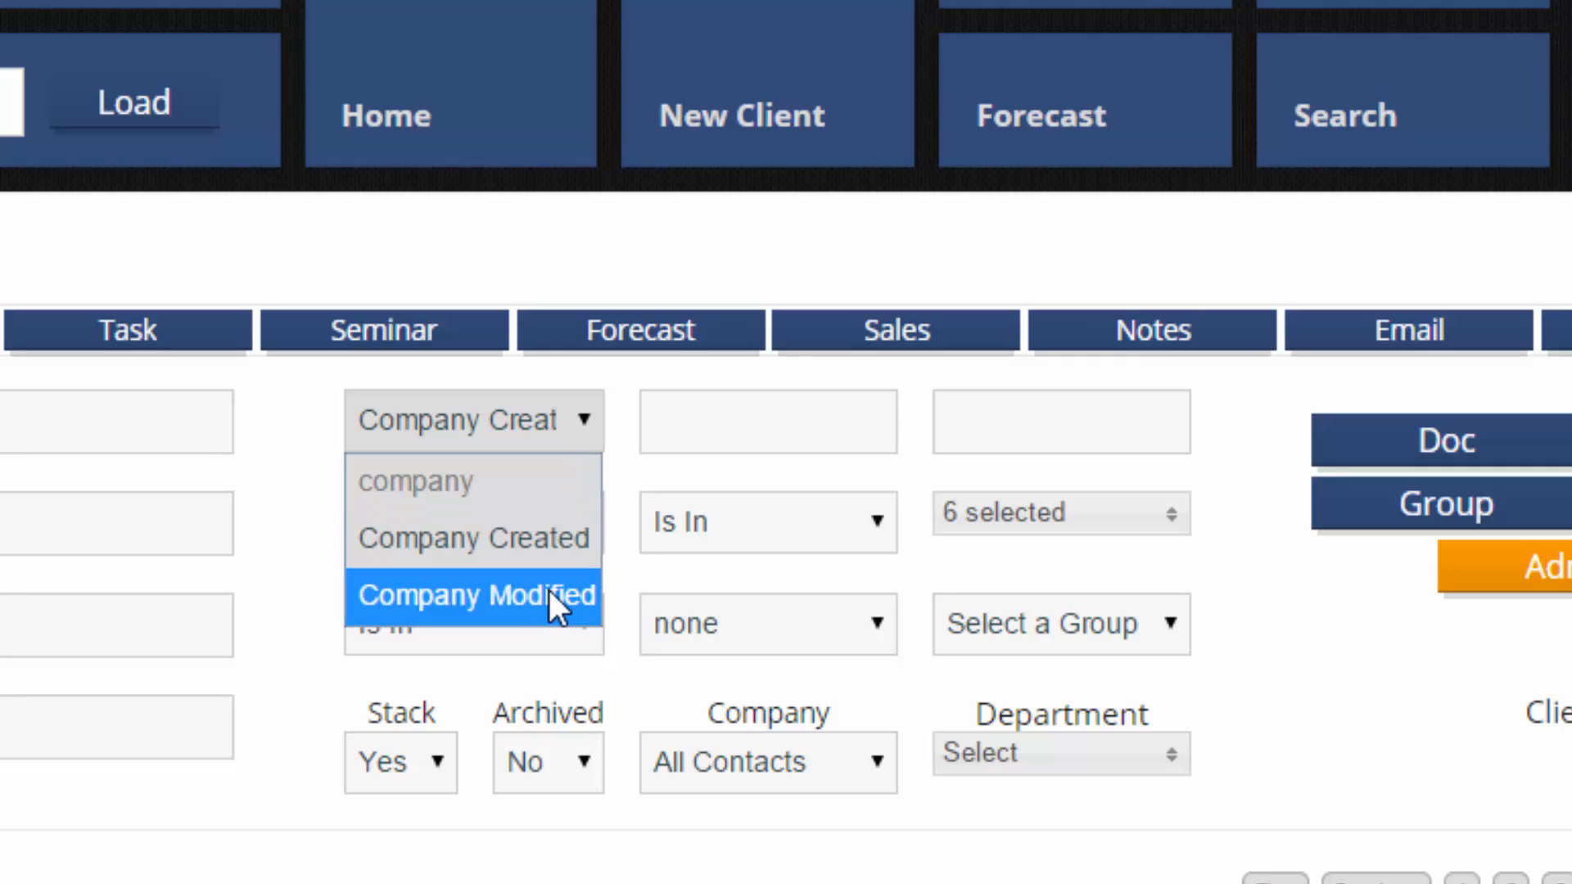
{"action": "left_click", "coordinate": [731, 416]}
{"action": "left_click", "coordinate": [680, 497]}
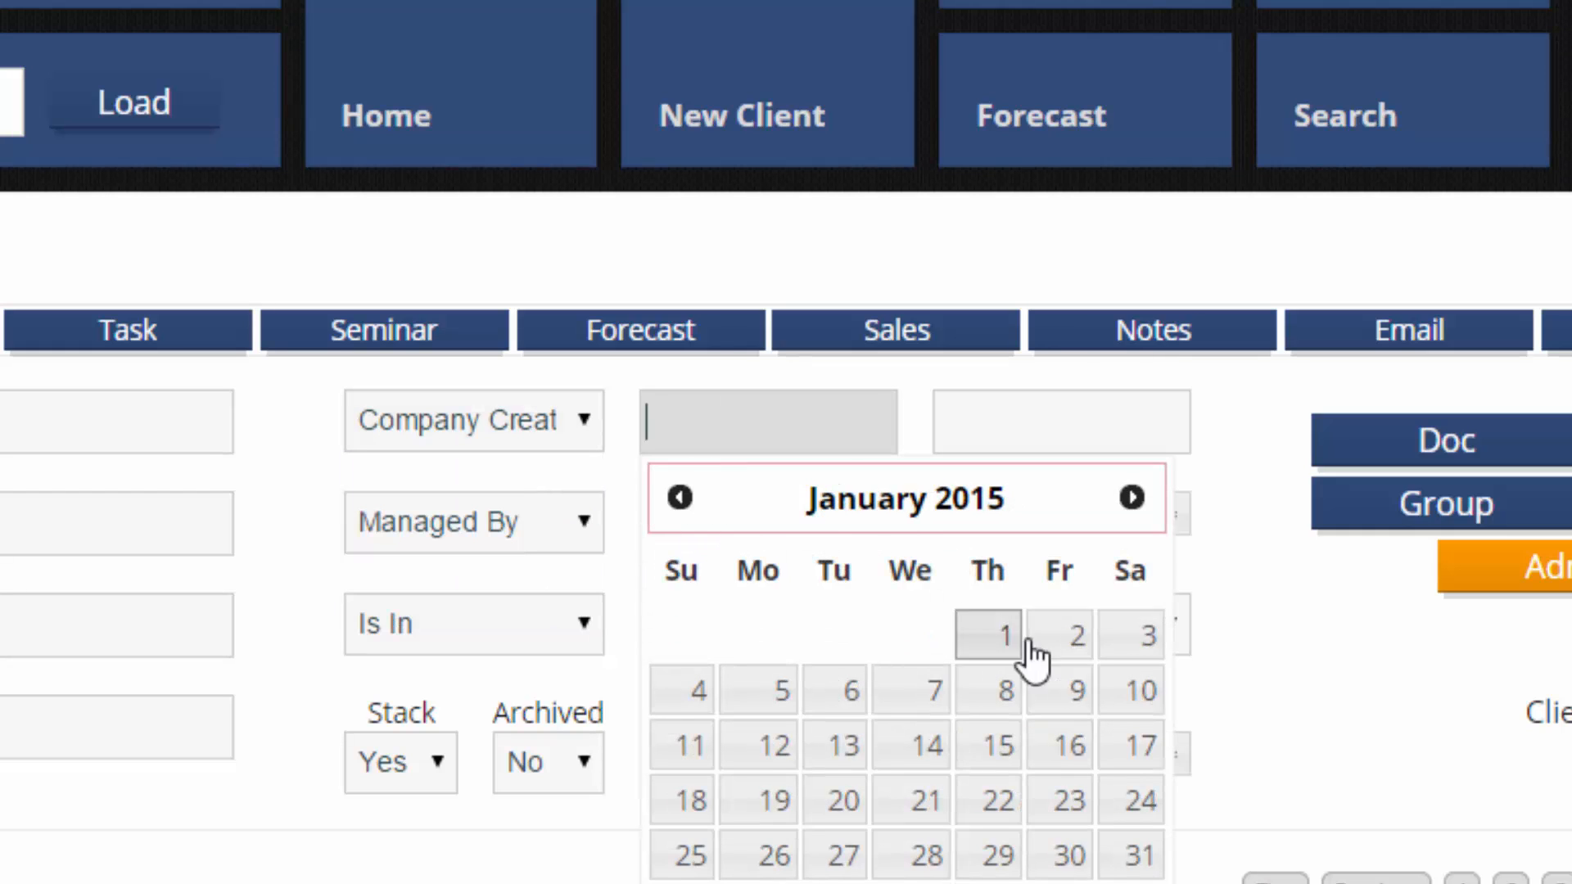
{"action": "left_click", "coordinate": [988, 641]}
{"action": "left_click", "coordinate": [1054, 407]}
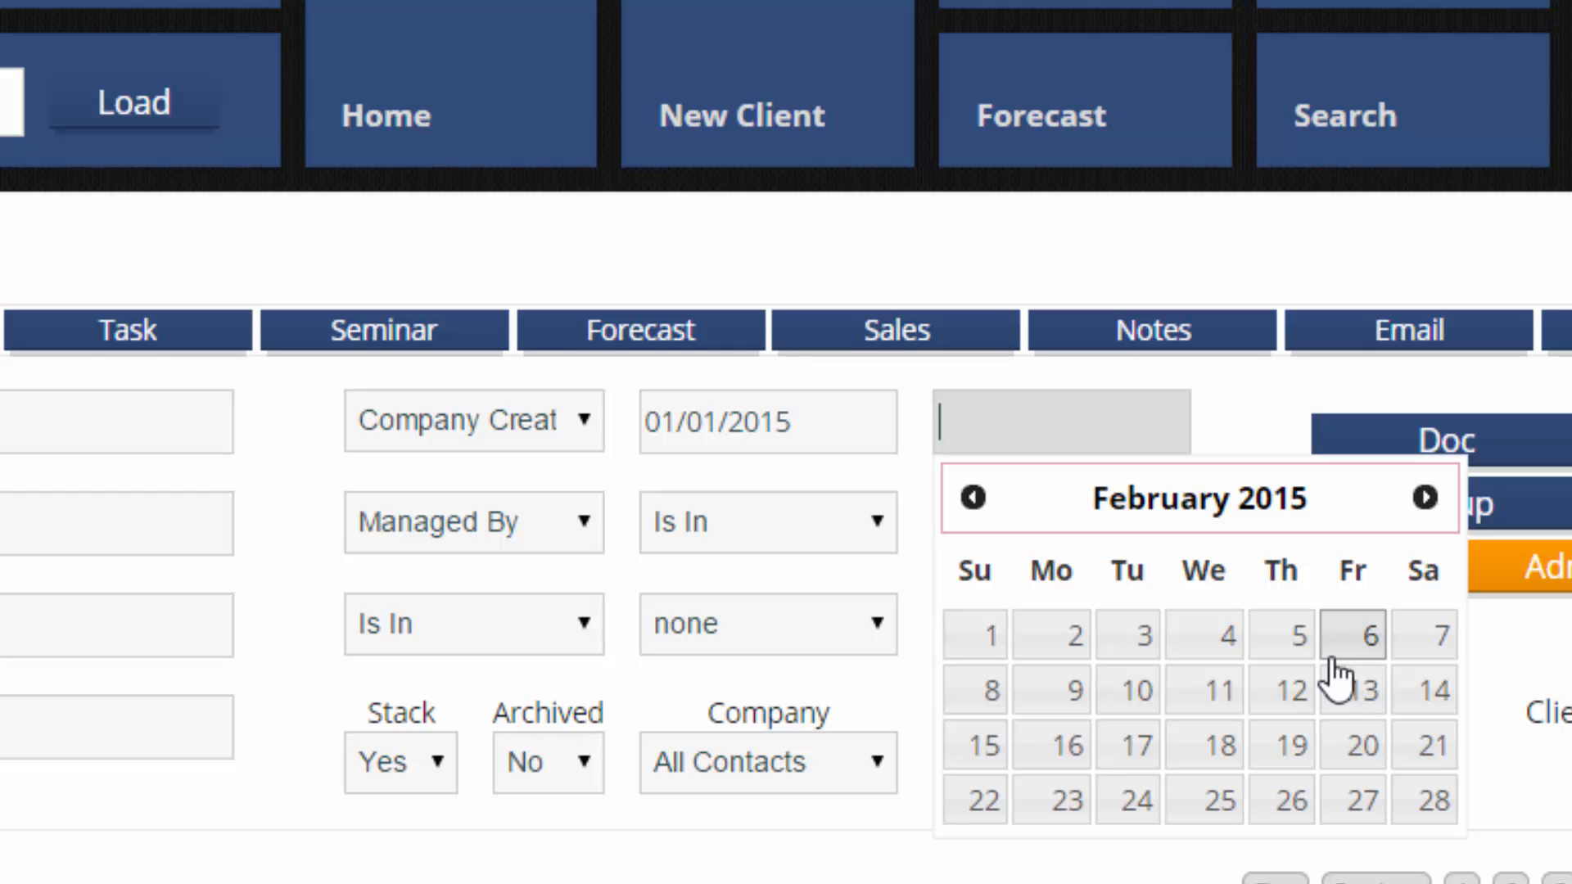
{"action": "left_click", "coordinate": [991, 643]}
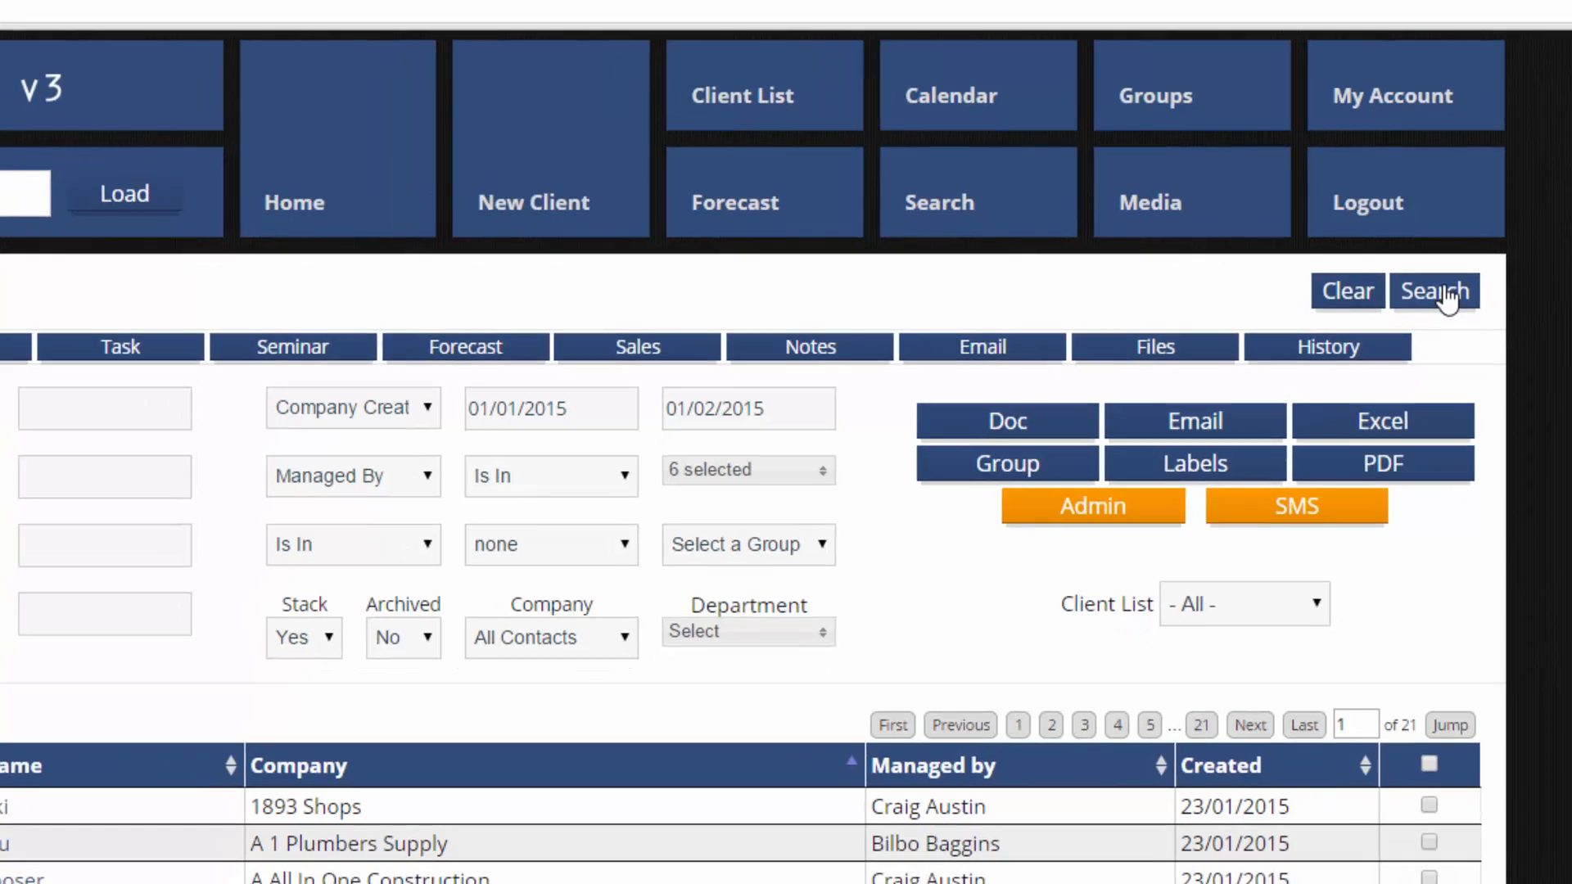
{"action": "left_click", "coordinate": [1448, 316]}
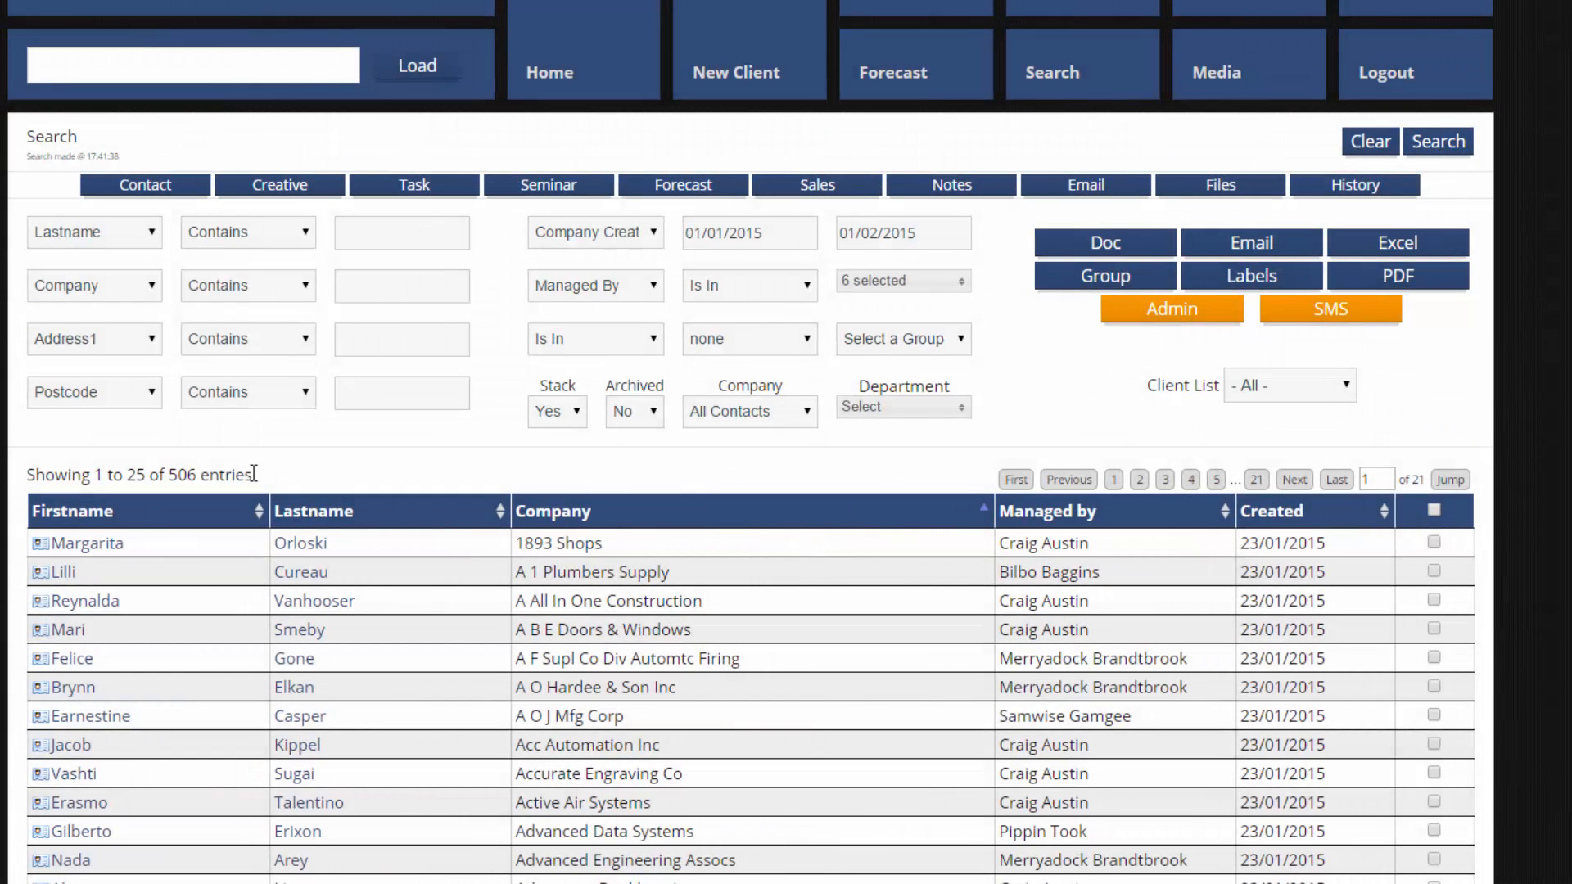
Highlight the 506-entry results count and scroll through the result list.
{"action": "left_click_drag", "start_coordinate": [253, 475], "coordinate": [27, 476]}
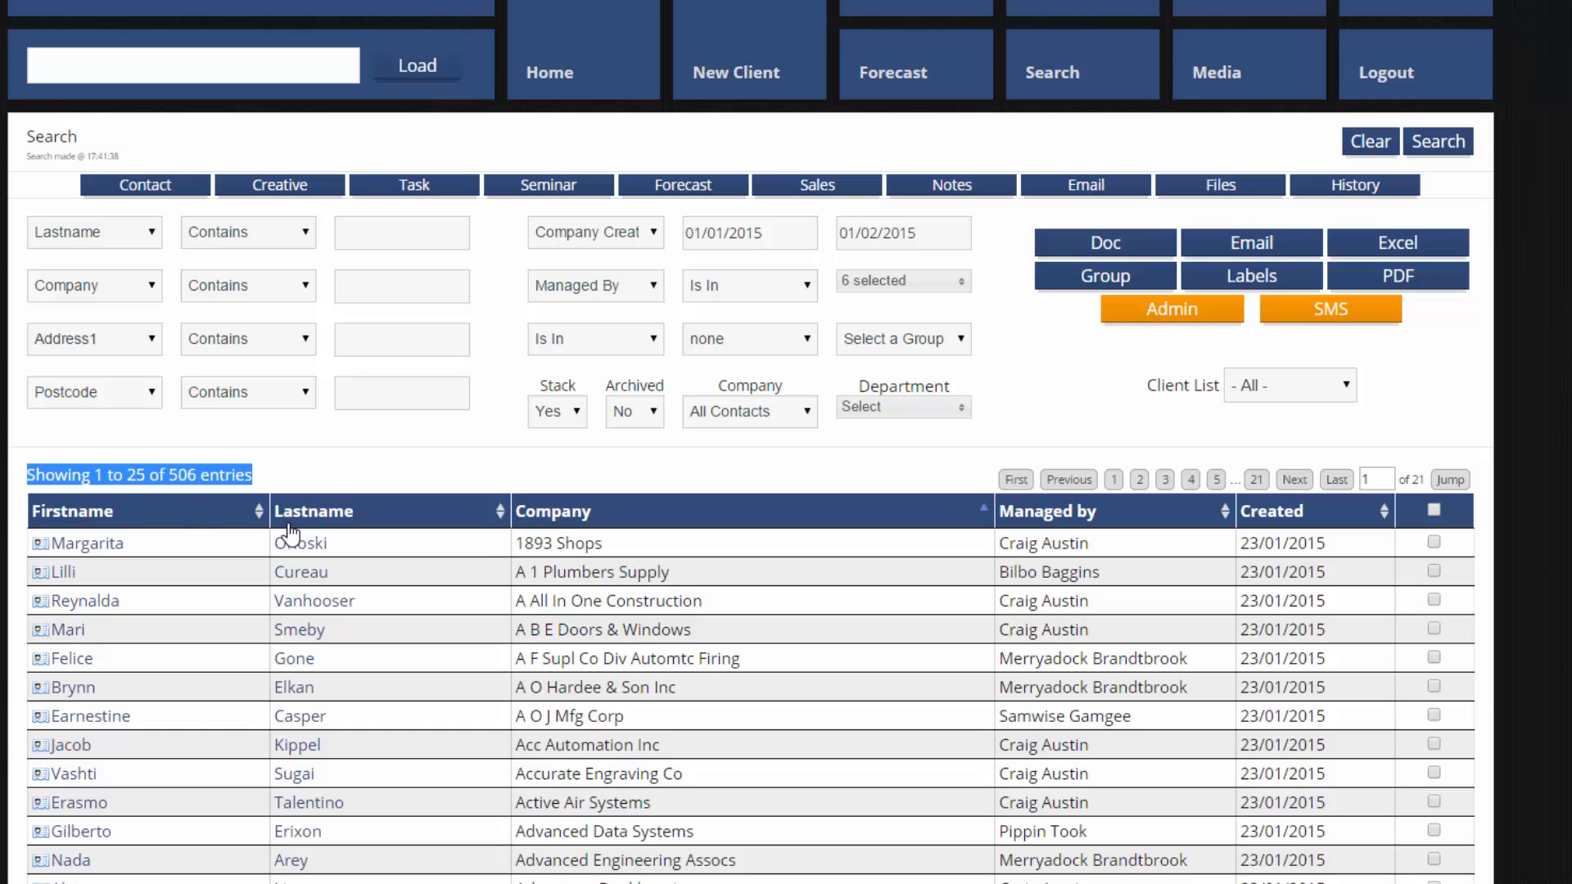
{"action": "left_click", "coordinate": [300, 483]}
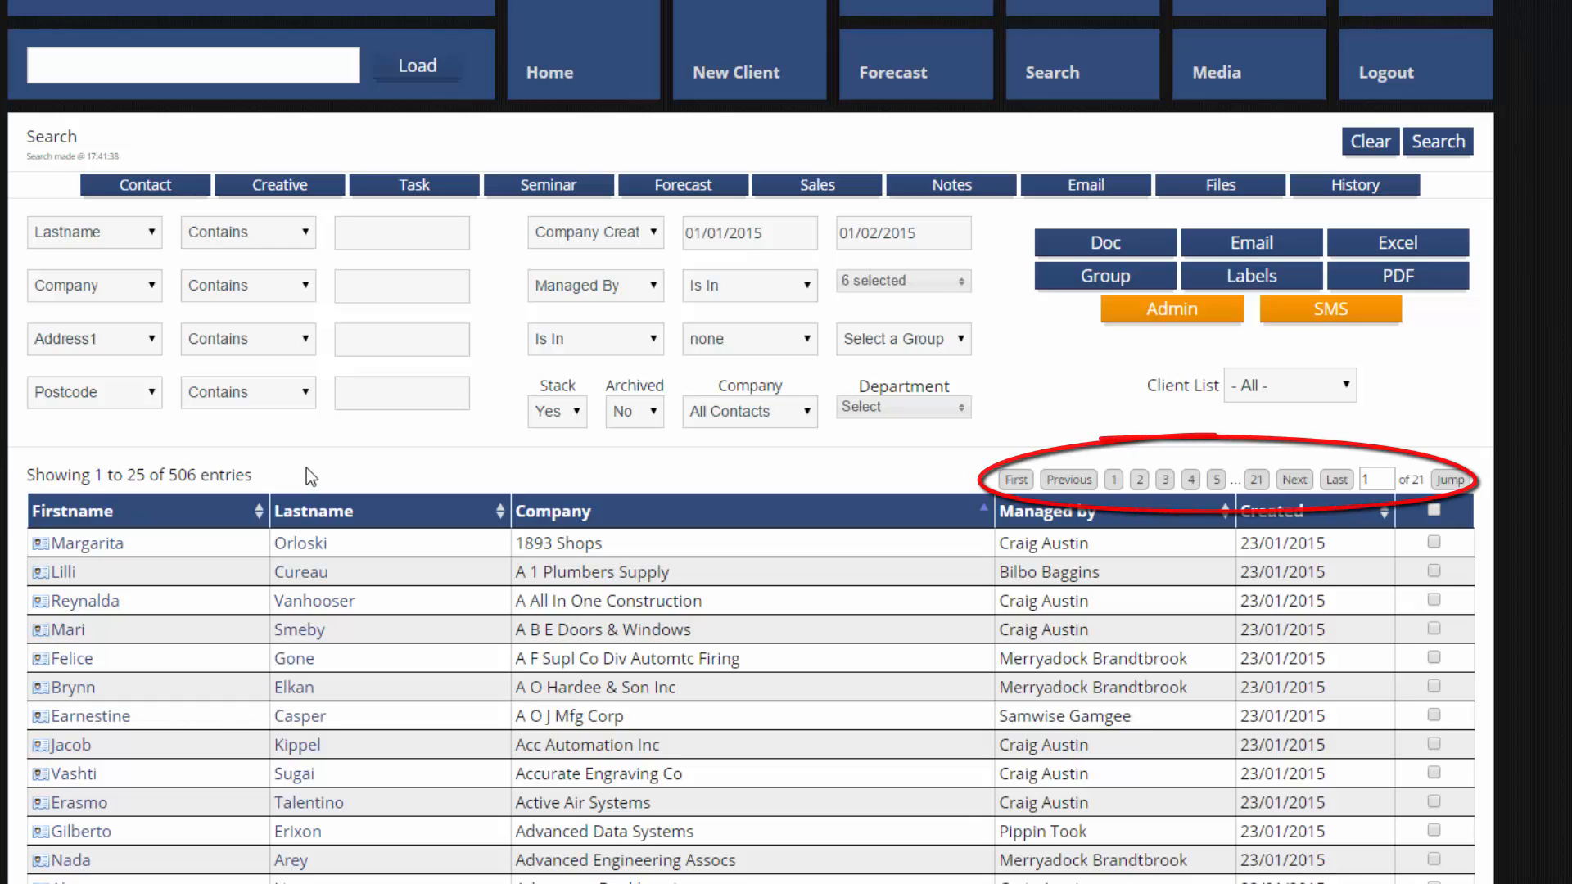
{"action": "scroll", "coordinate": [409, 501], "scroll_direction": "down", "scroll_amount": 3}
{"action": "scroll", "coordinate": [425, 501], "scroll_direction": "down", "scroll_amount": 3}
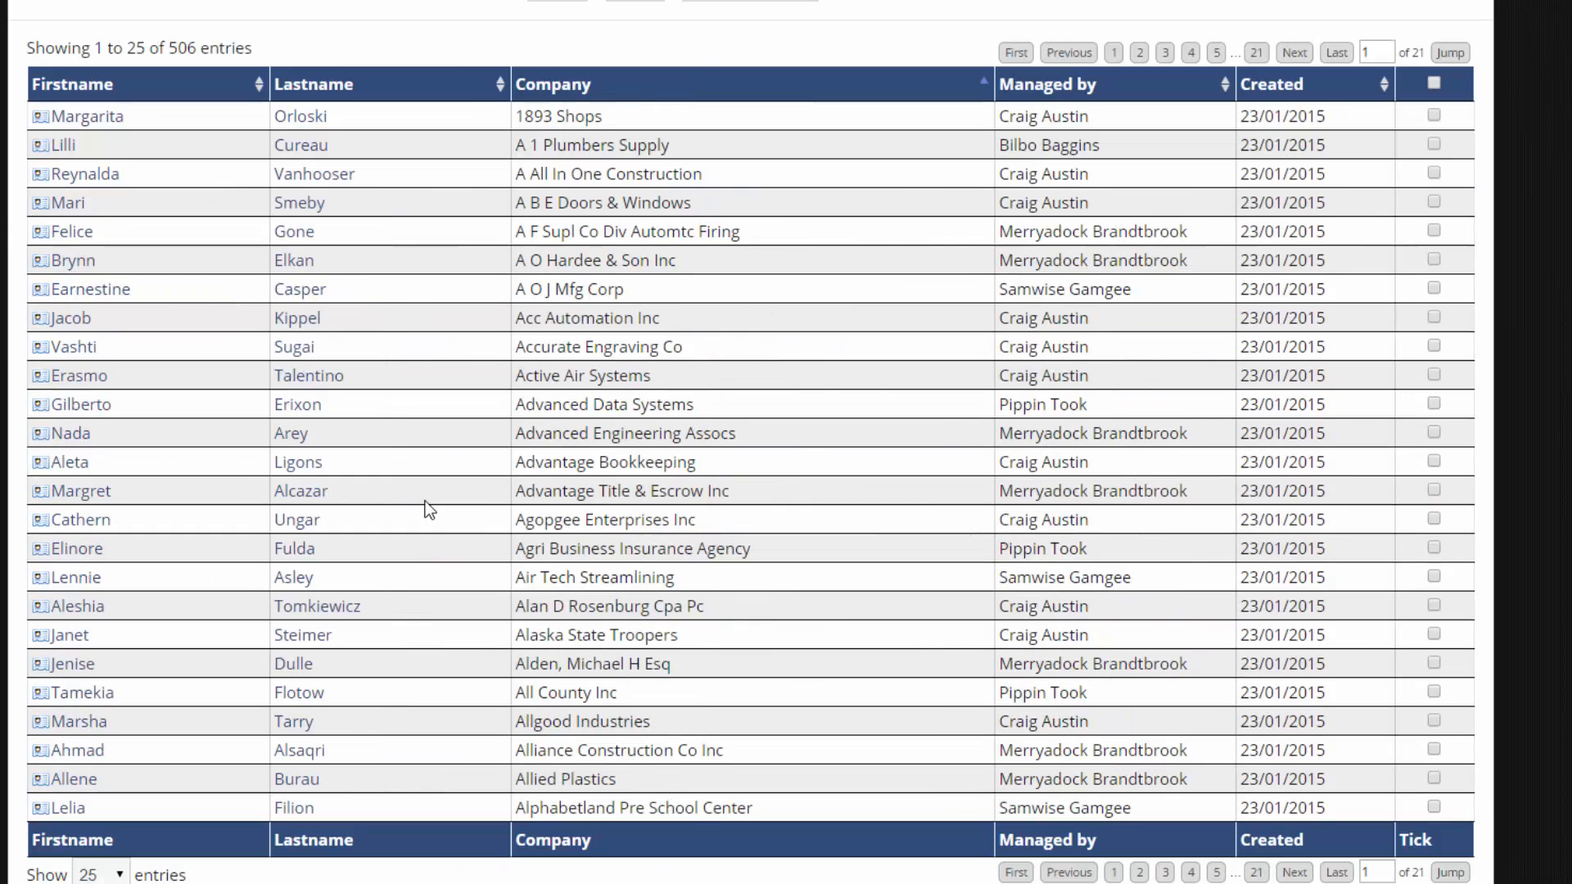
{"action": "scroll", "coordinate": [425, 501], "scroll_direction": "up", "scroll_amount": 5}
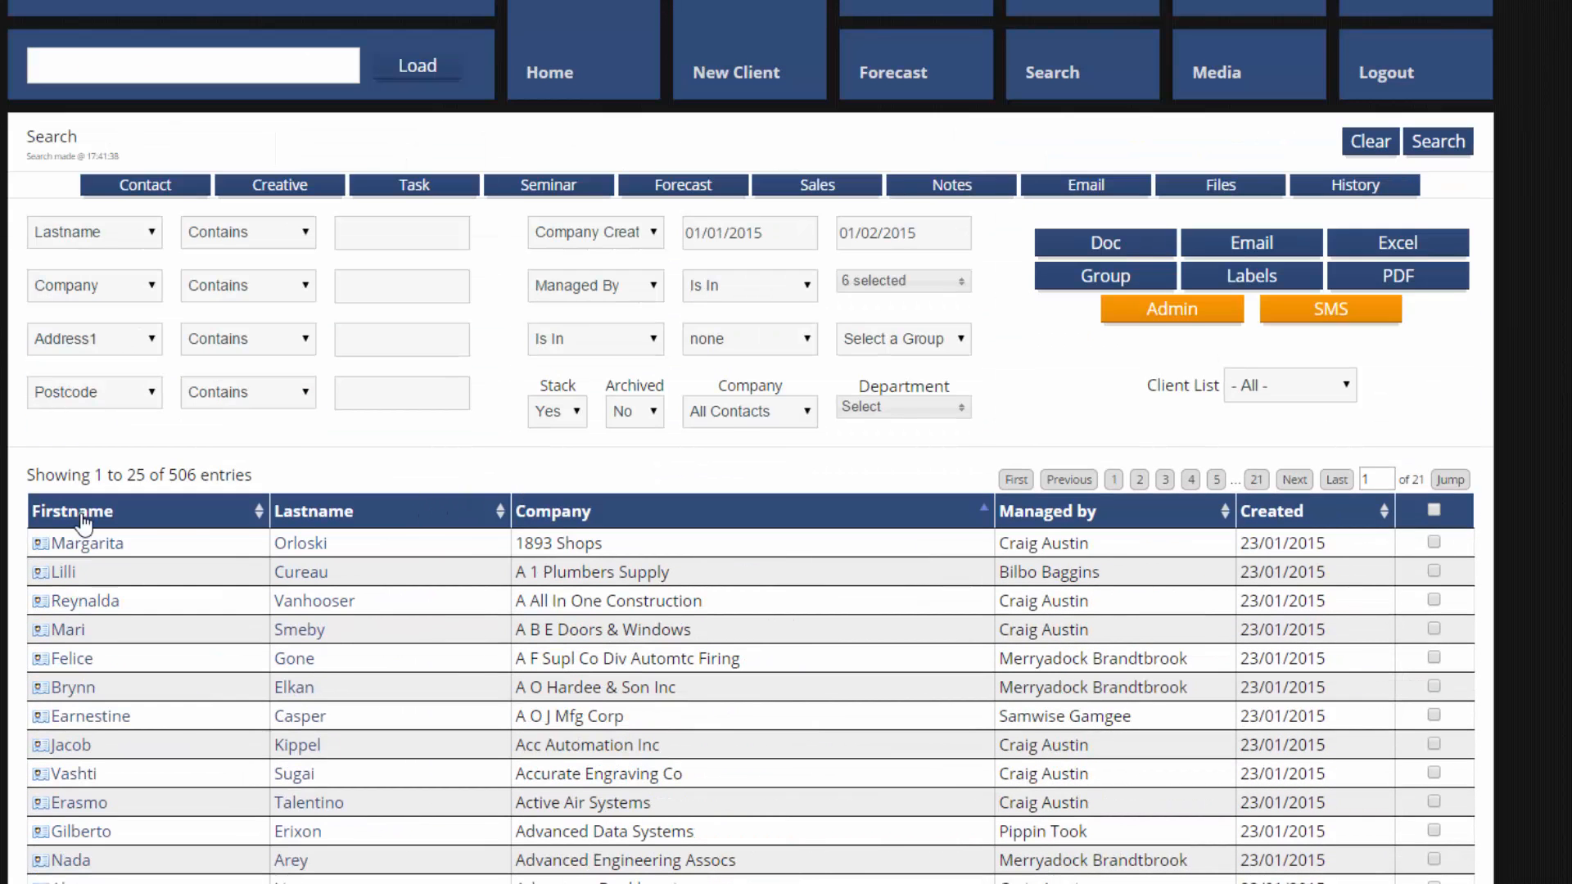
Toggle the Firstname and Lastname sorts between ascending and descending.
{"action": "left_click", "coordinate": [259, 512]}
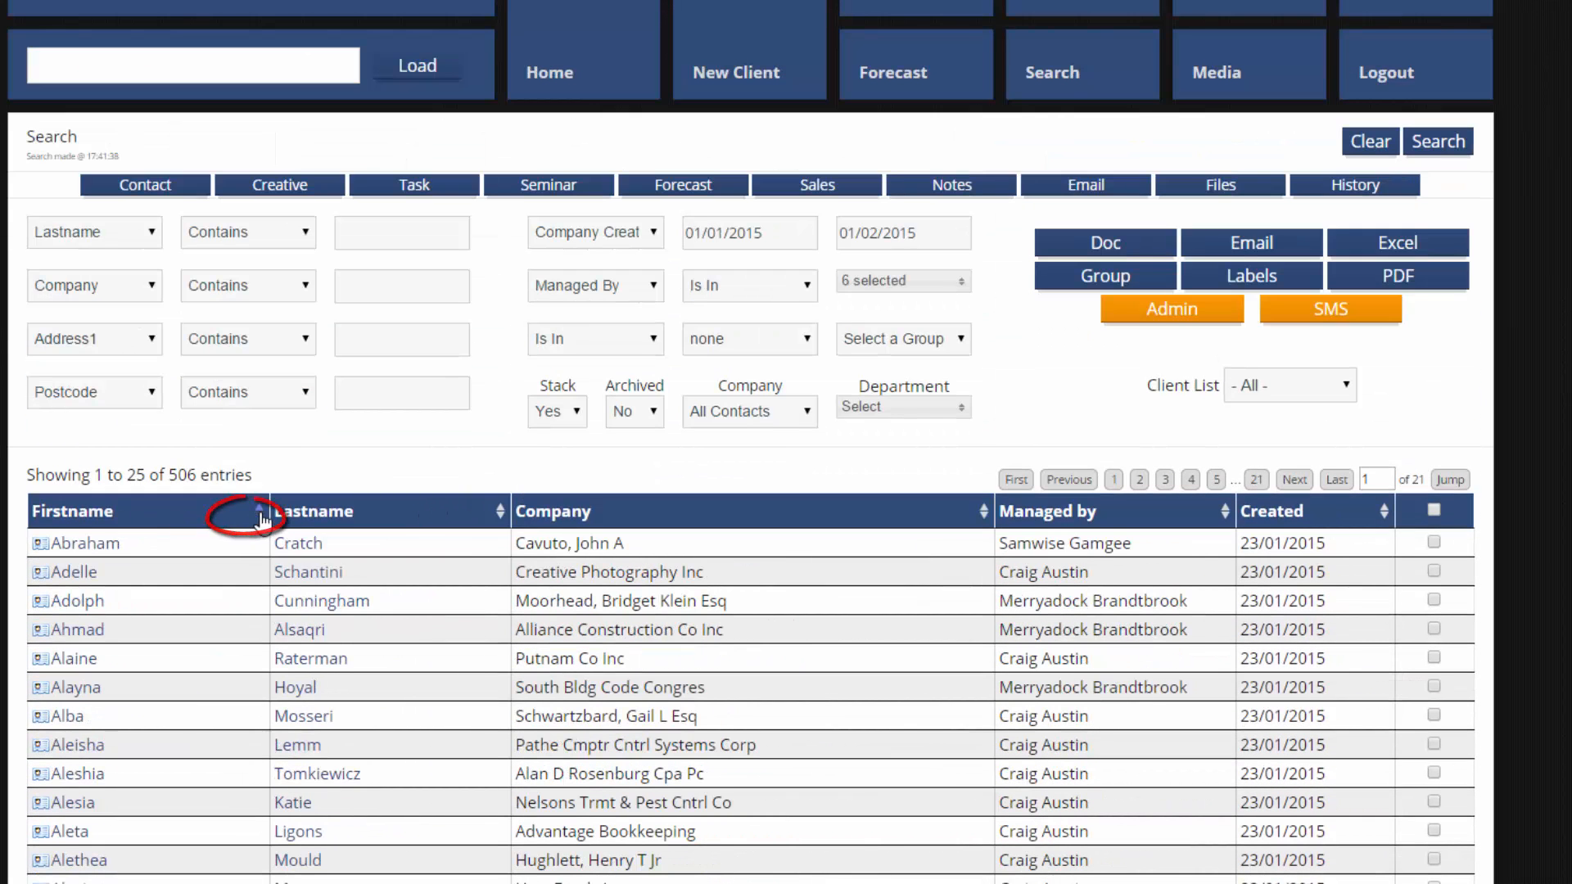
{"action": "left_click", "coordinate": [258, 514]}
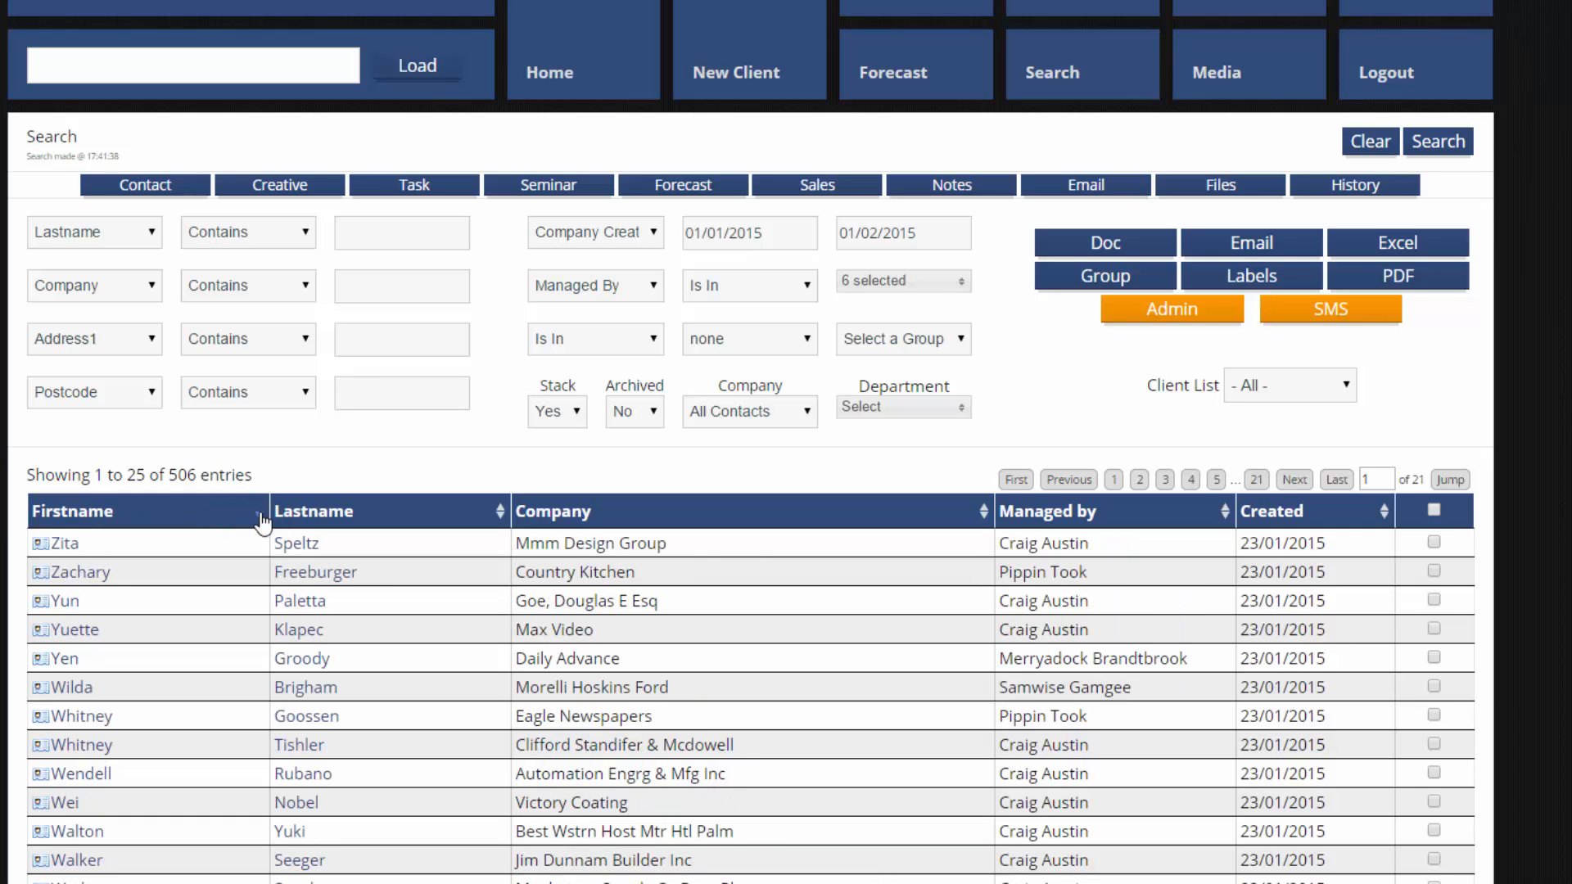
{"action": "left_click", "coordinate": [259, 514]}
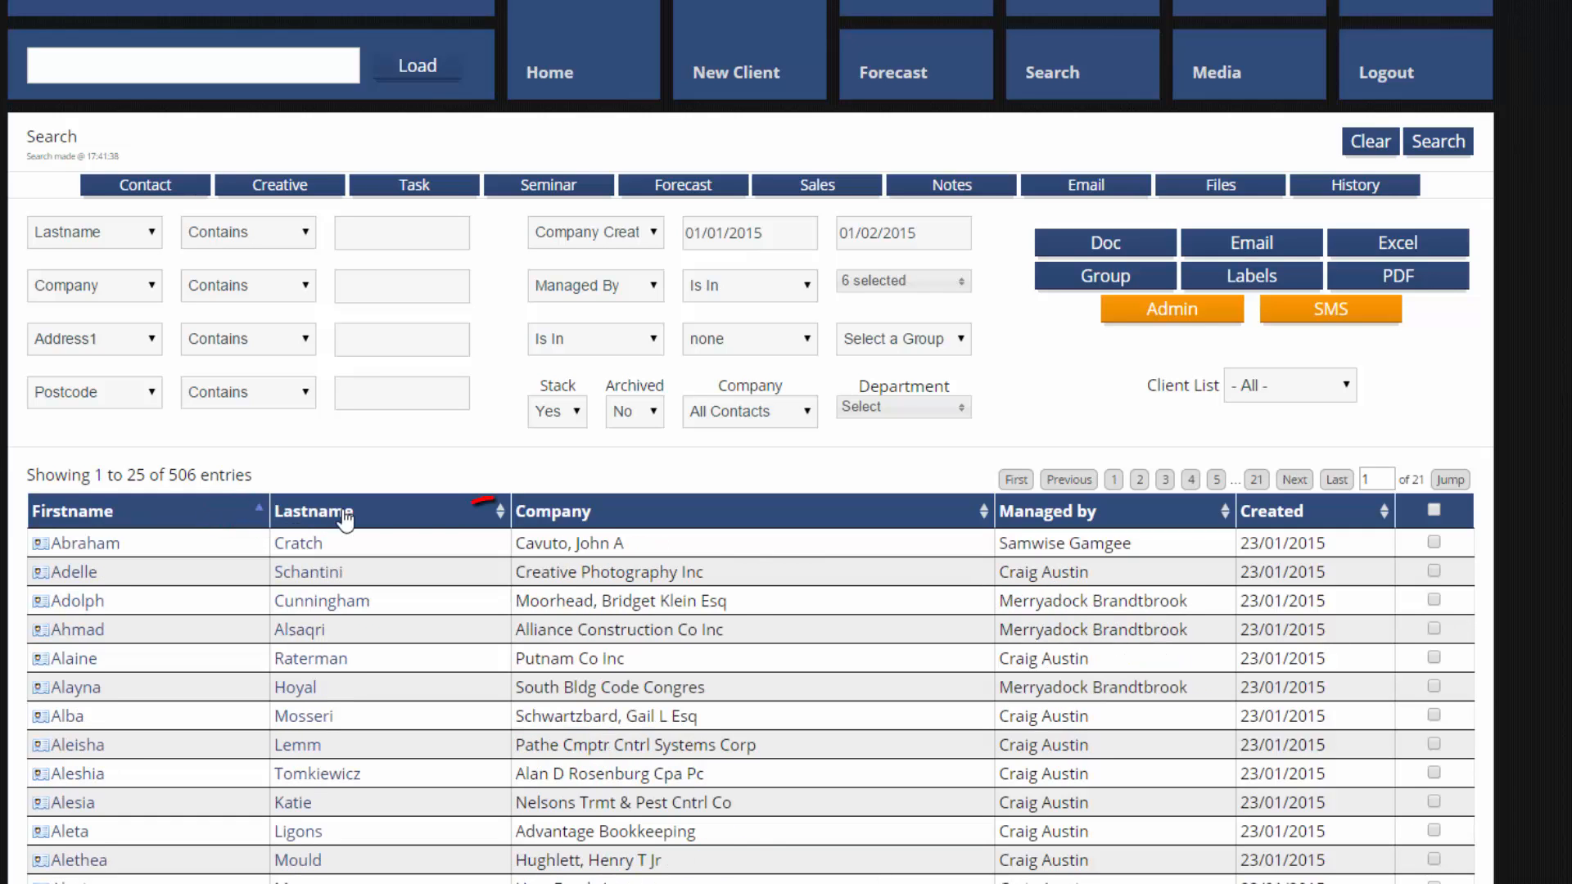
{"action": "left_click", "coordinate": [500, 513]}
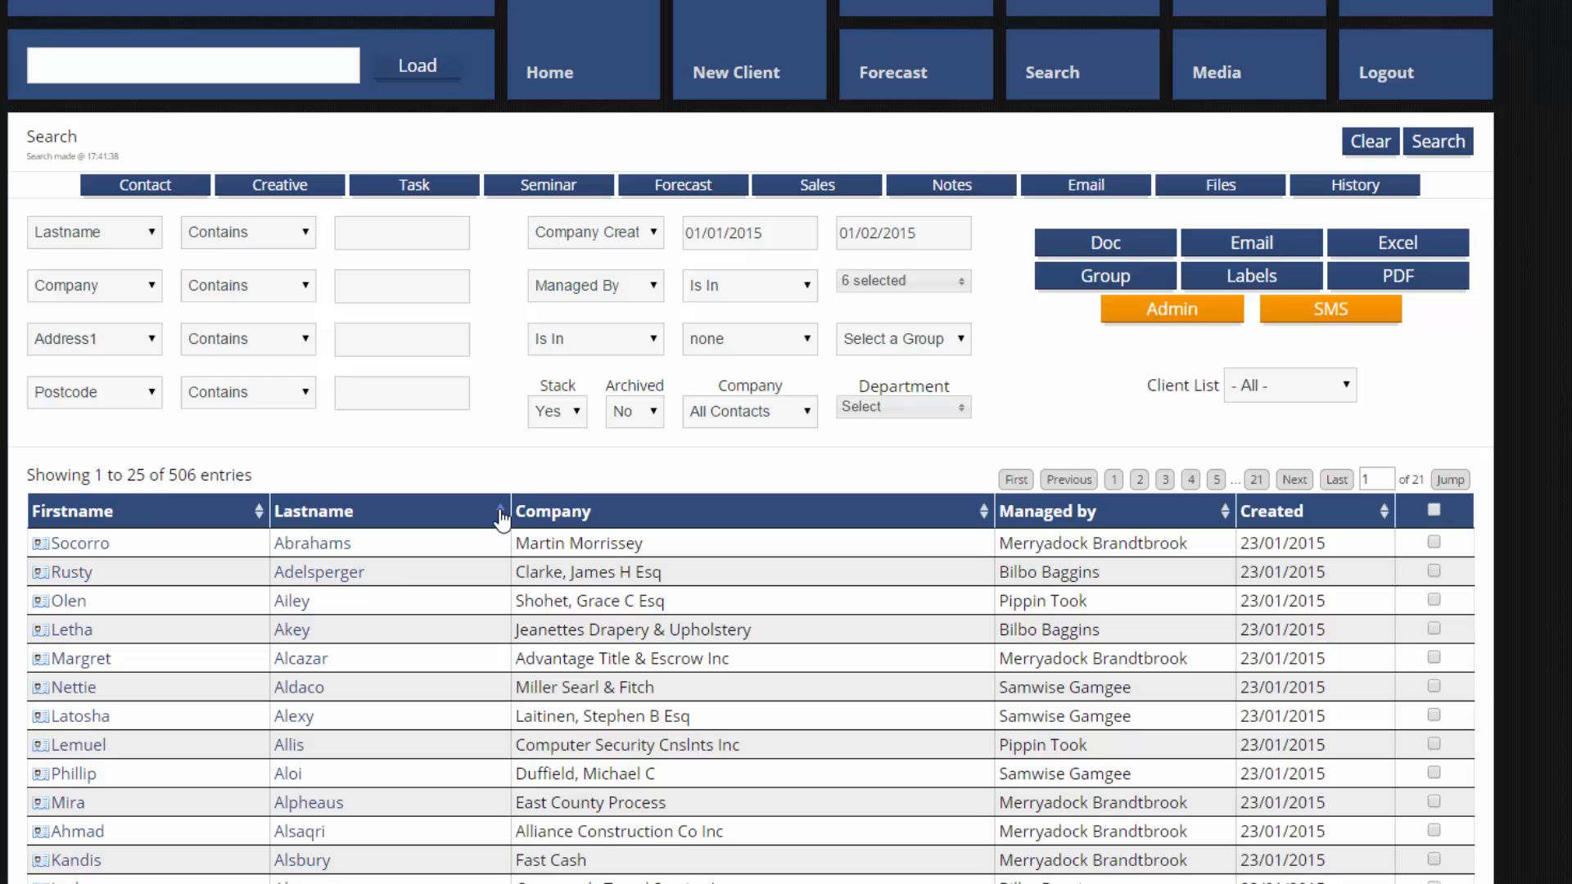
{"action": "left_click", "coordinate": [500, 512]}
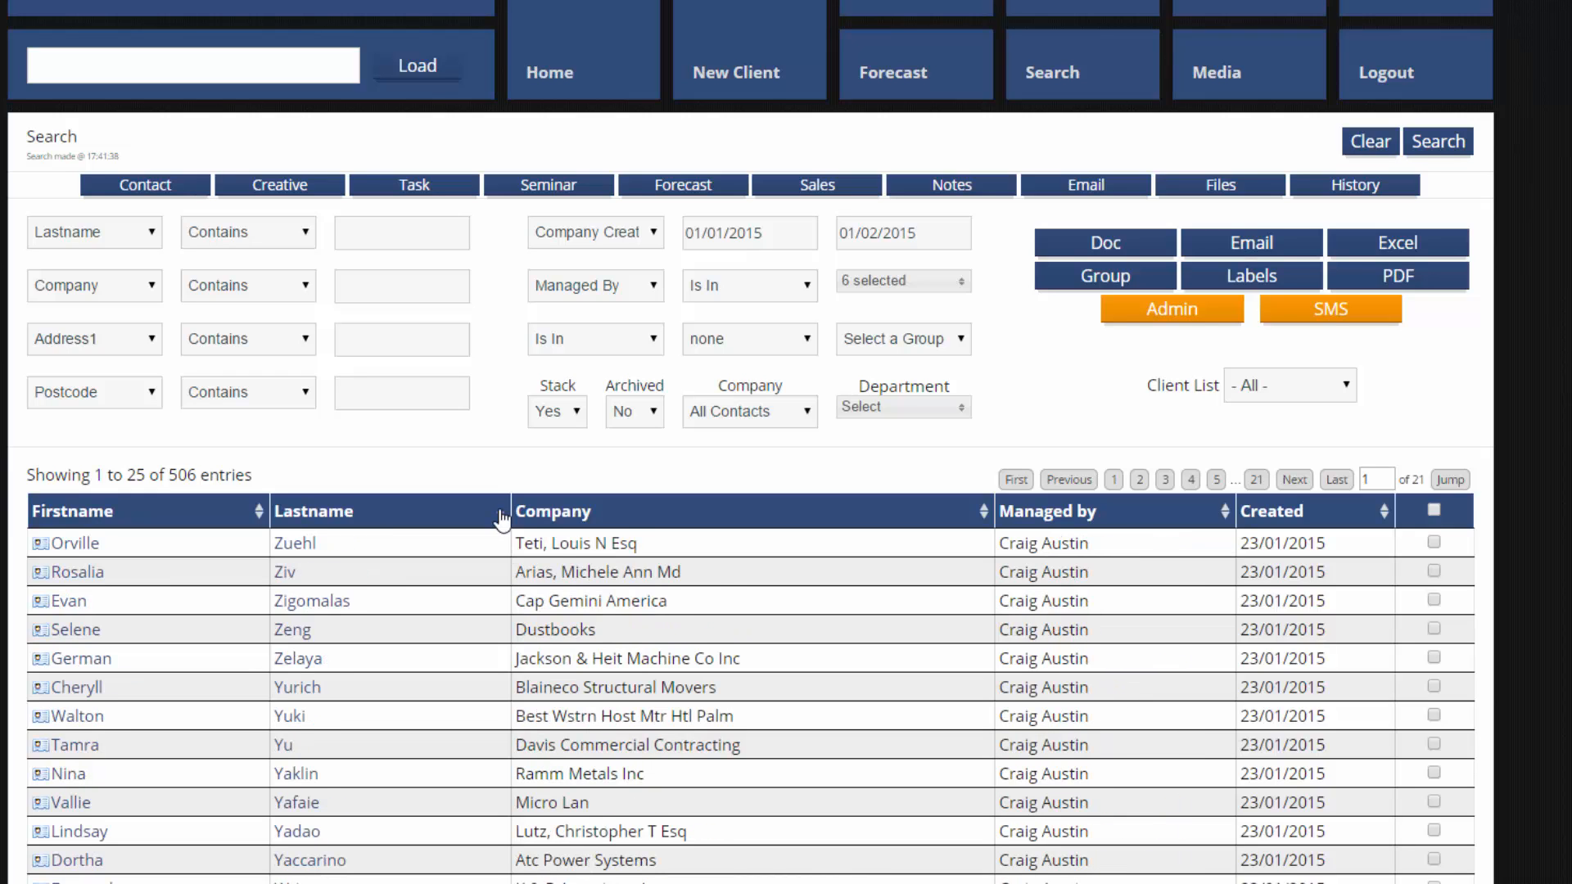
Toggle the Company, Managed by and Created sorts, ending on Created date order.
{"action": "left_click", "coordinate": [985, 513]}
{"action": "left_click", "coordinate": [986, 516]}
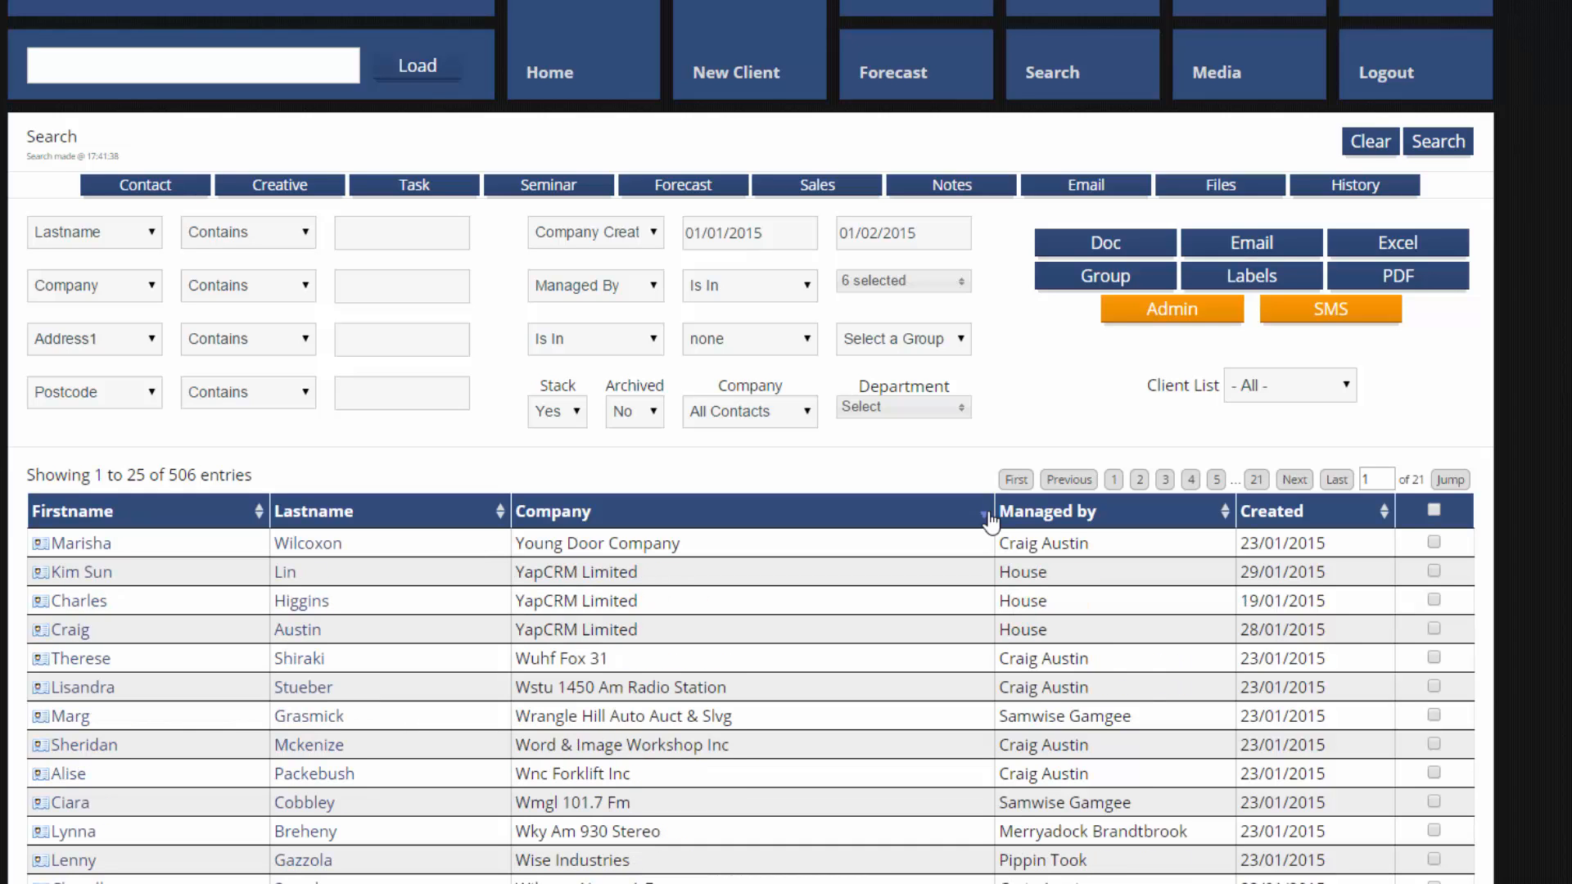
{"action": "left_click", "coordinate": [1226, 513]}
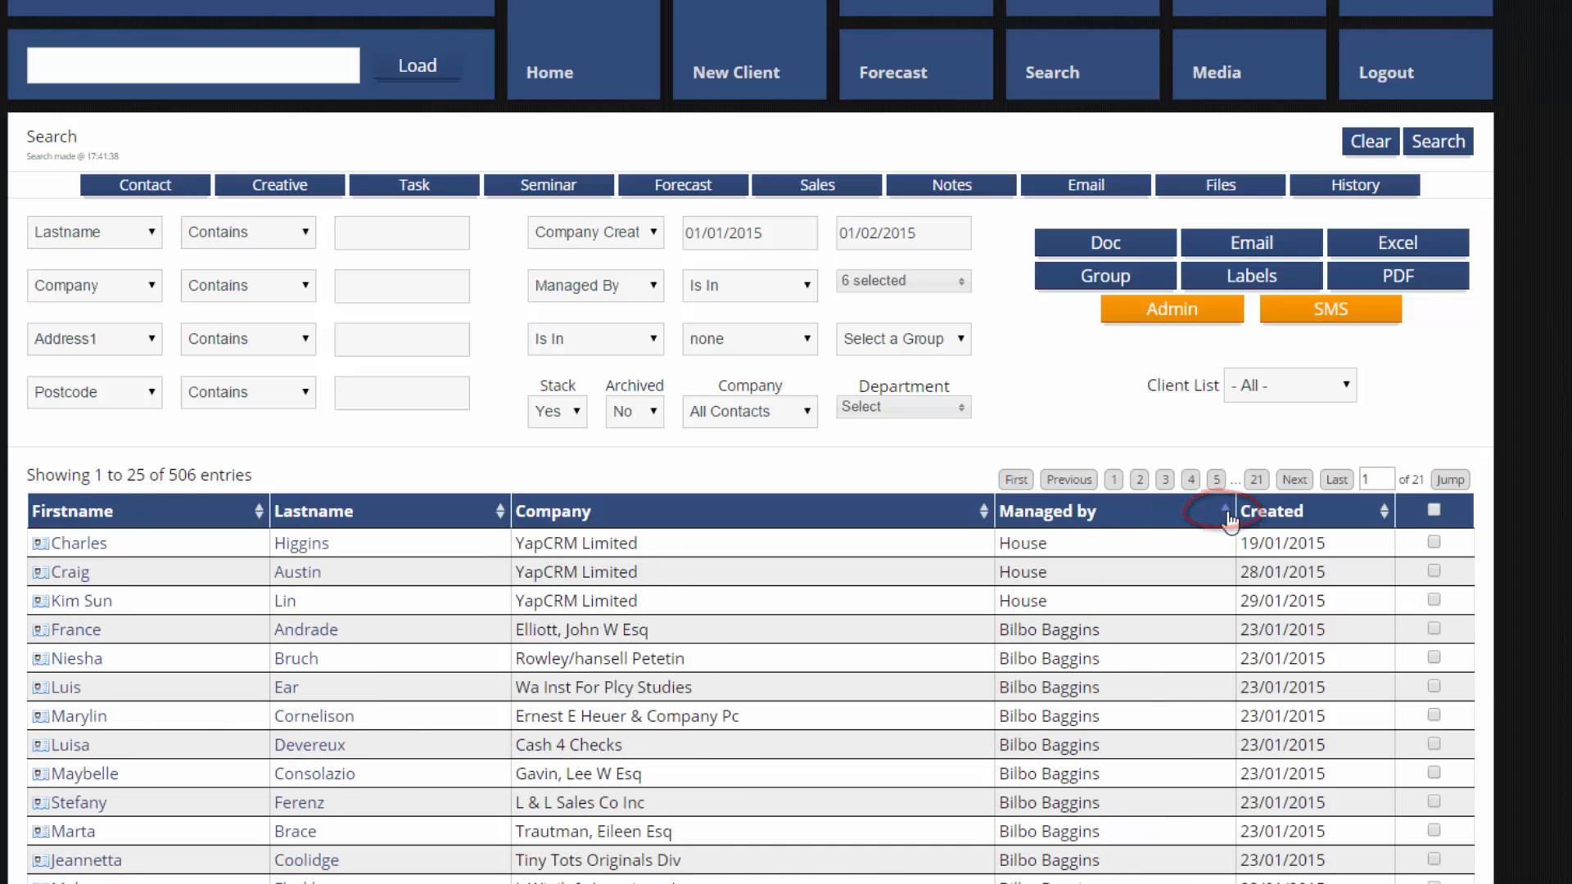
{"action": "left_click", "coordinate": [1227, 514]}
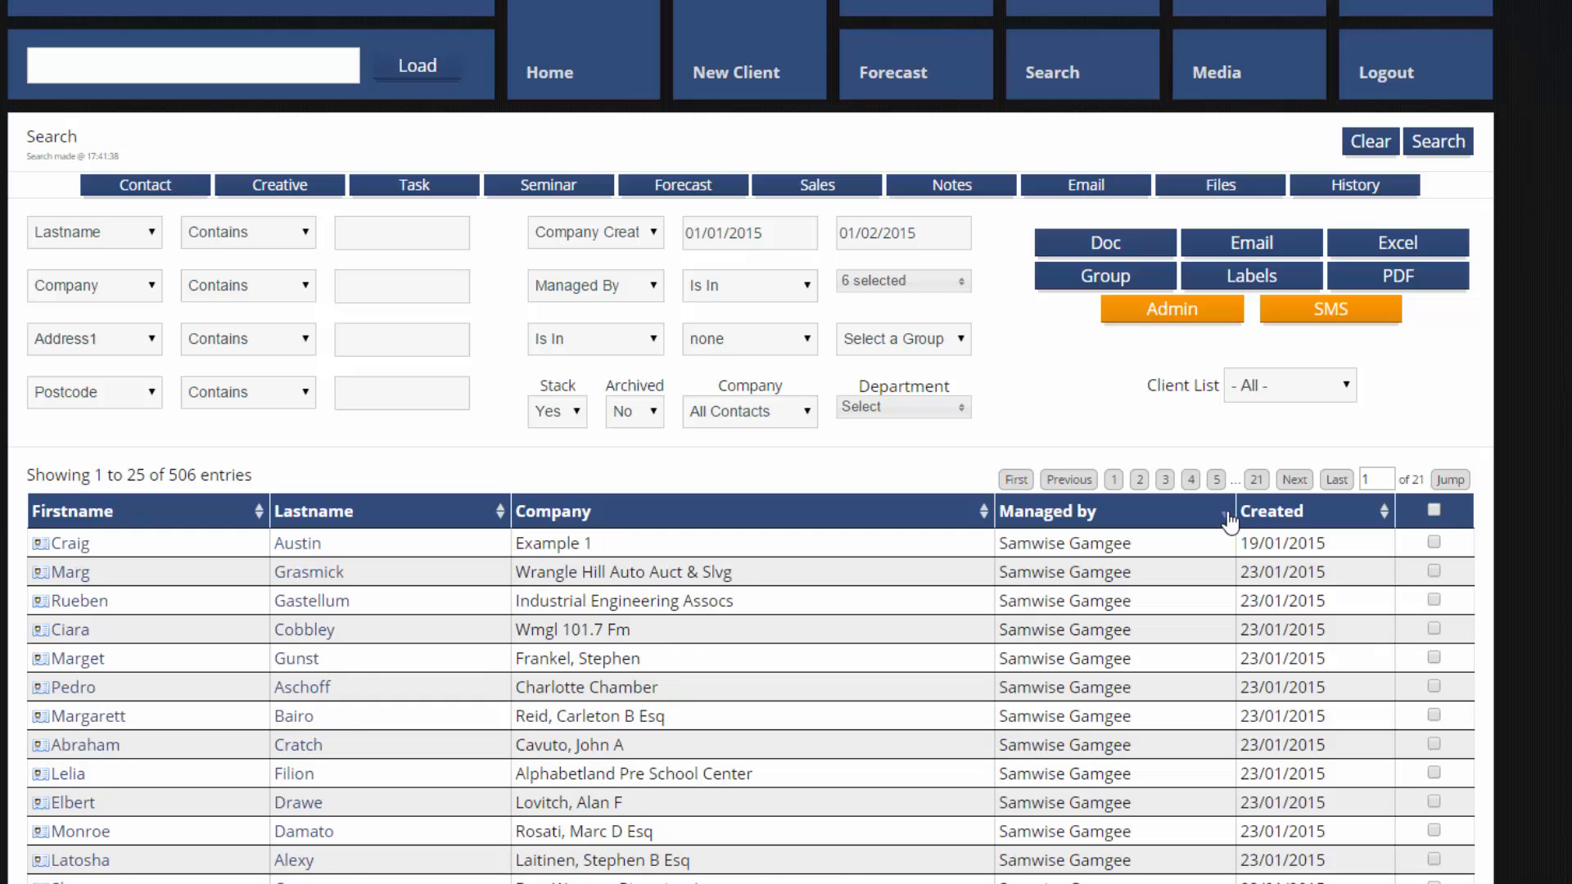
{"action": "left_click", "coordinate": [1229, 518]}
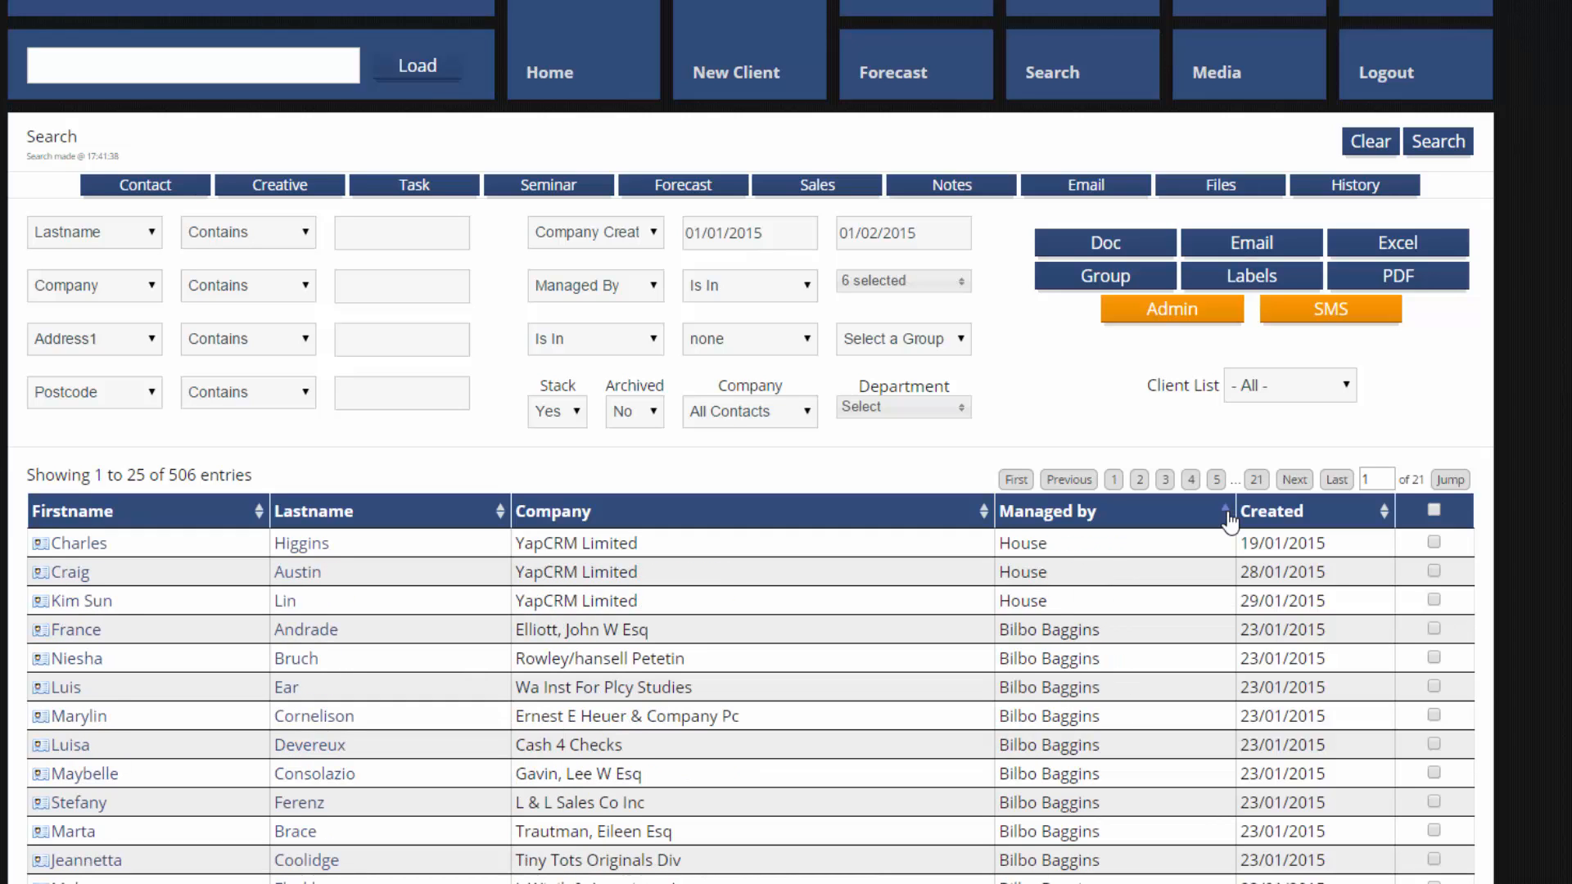
{"action": "left_click", "coordinate": [1384, 516]}
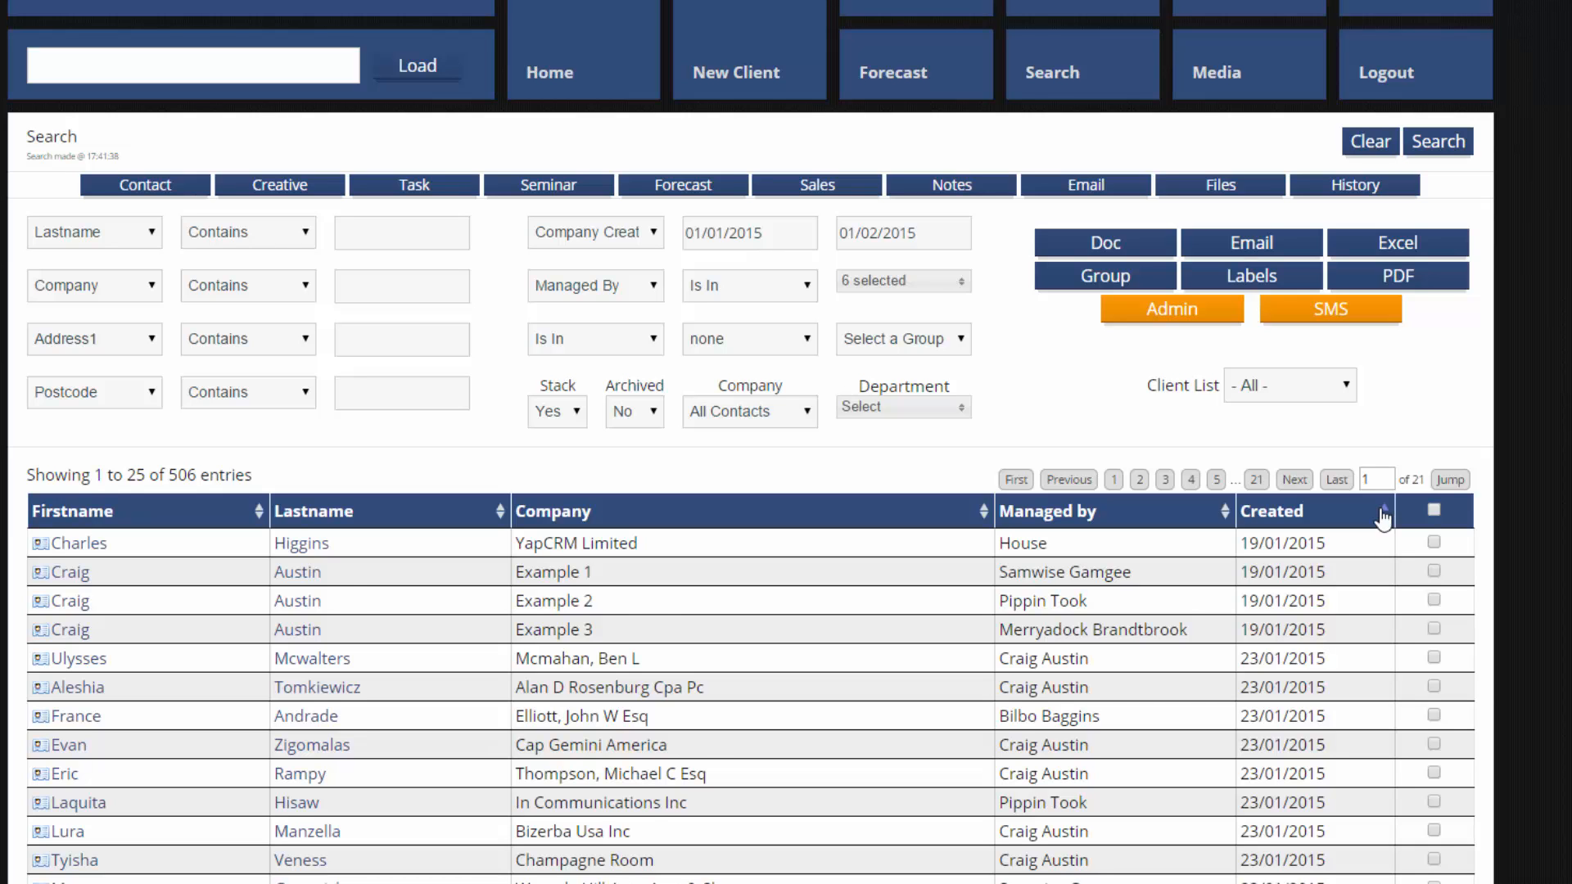
{"action": "left_click", "coordinate": [1384, 518]}
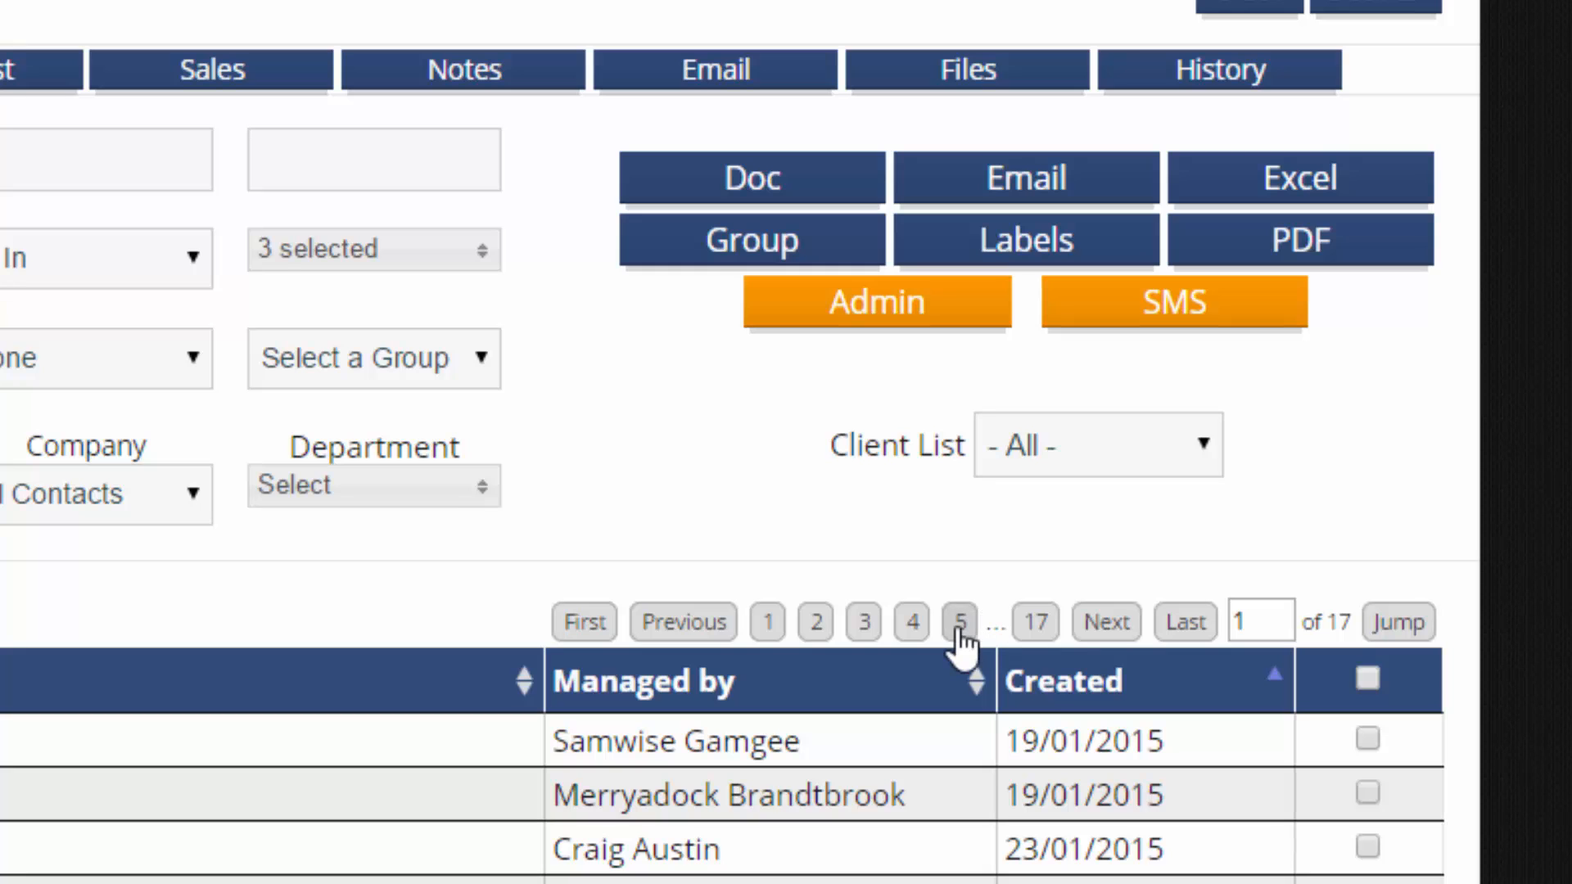
Open a contact from results page 5, step to the previous and next records, then return to Search.
{"action": "left_click", "coordinate": [960, 623]}
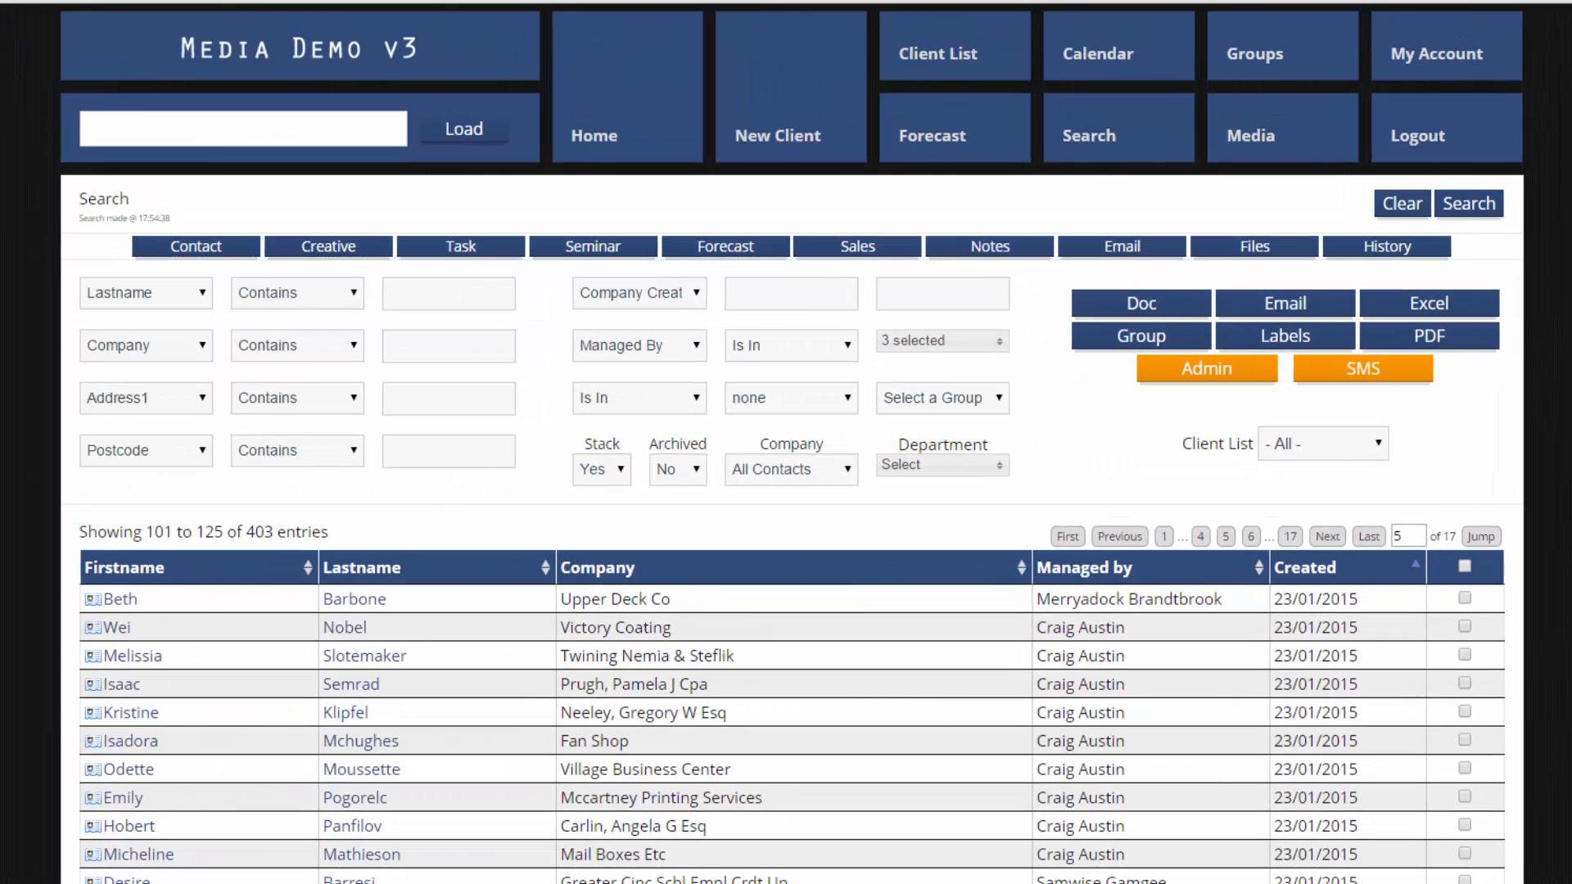
{"action": "left_click", "coordinate": [135, 662]}
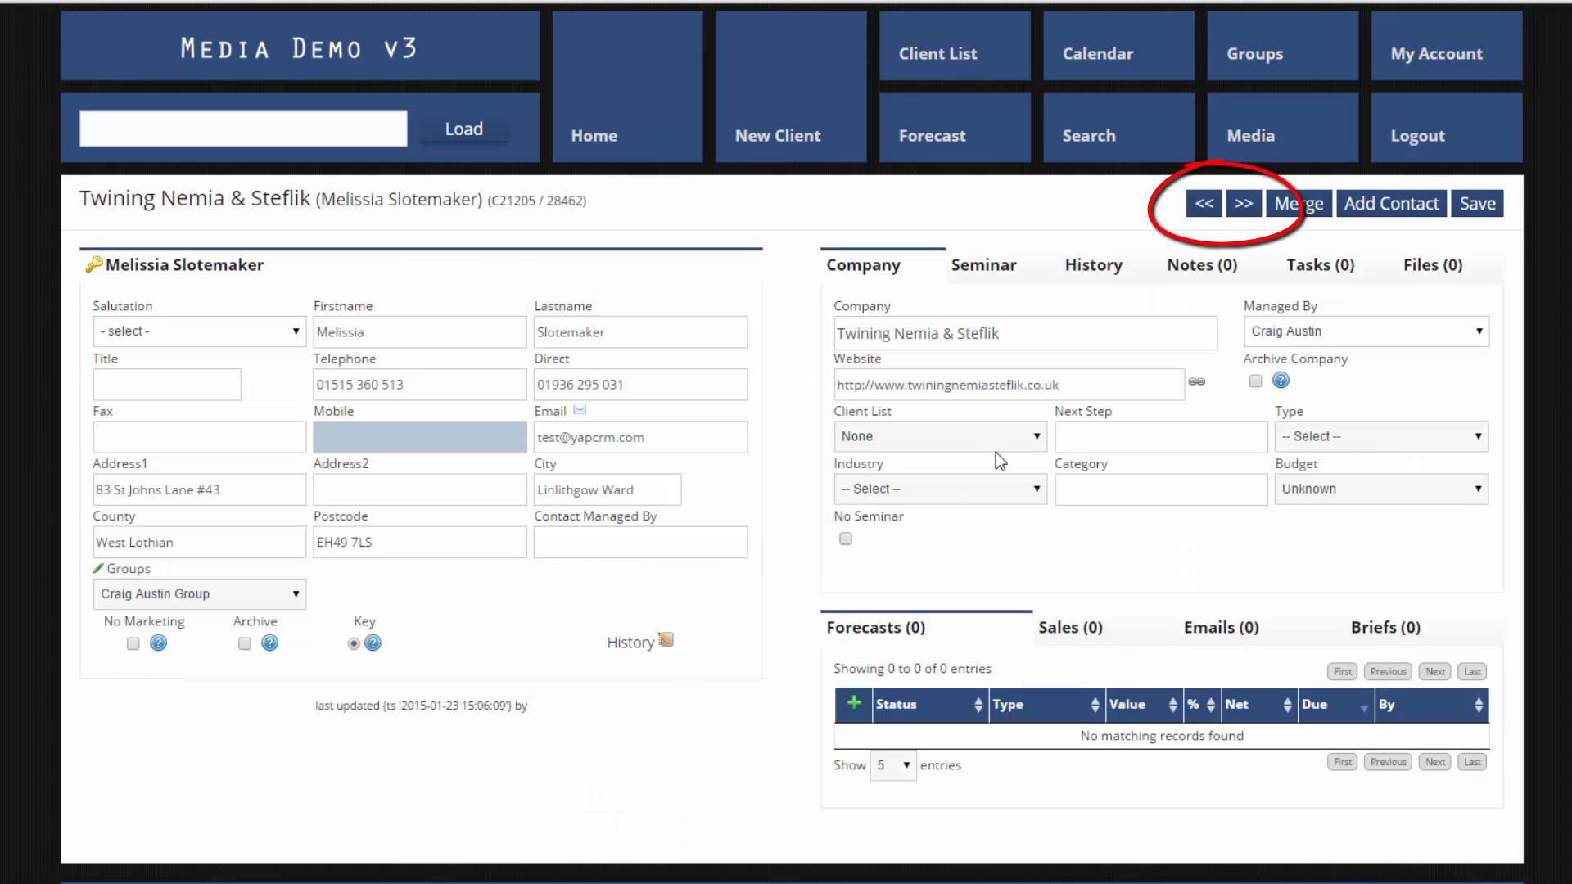
{"action": "left_click", "coordinate": [1200, 211]}
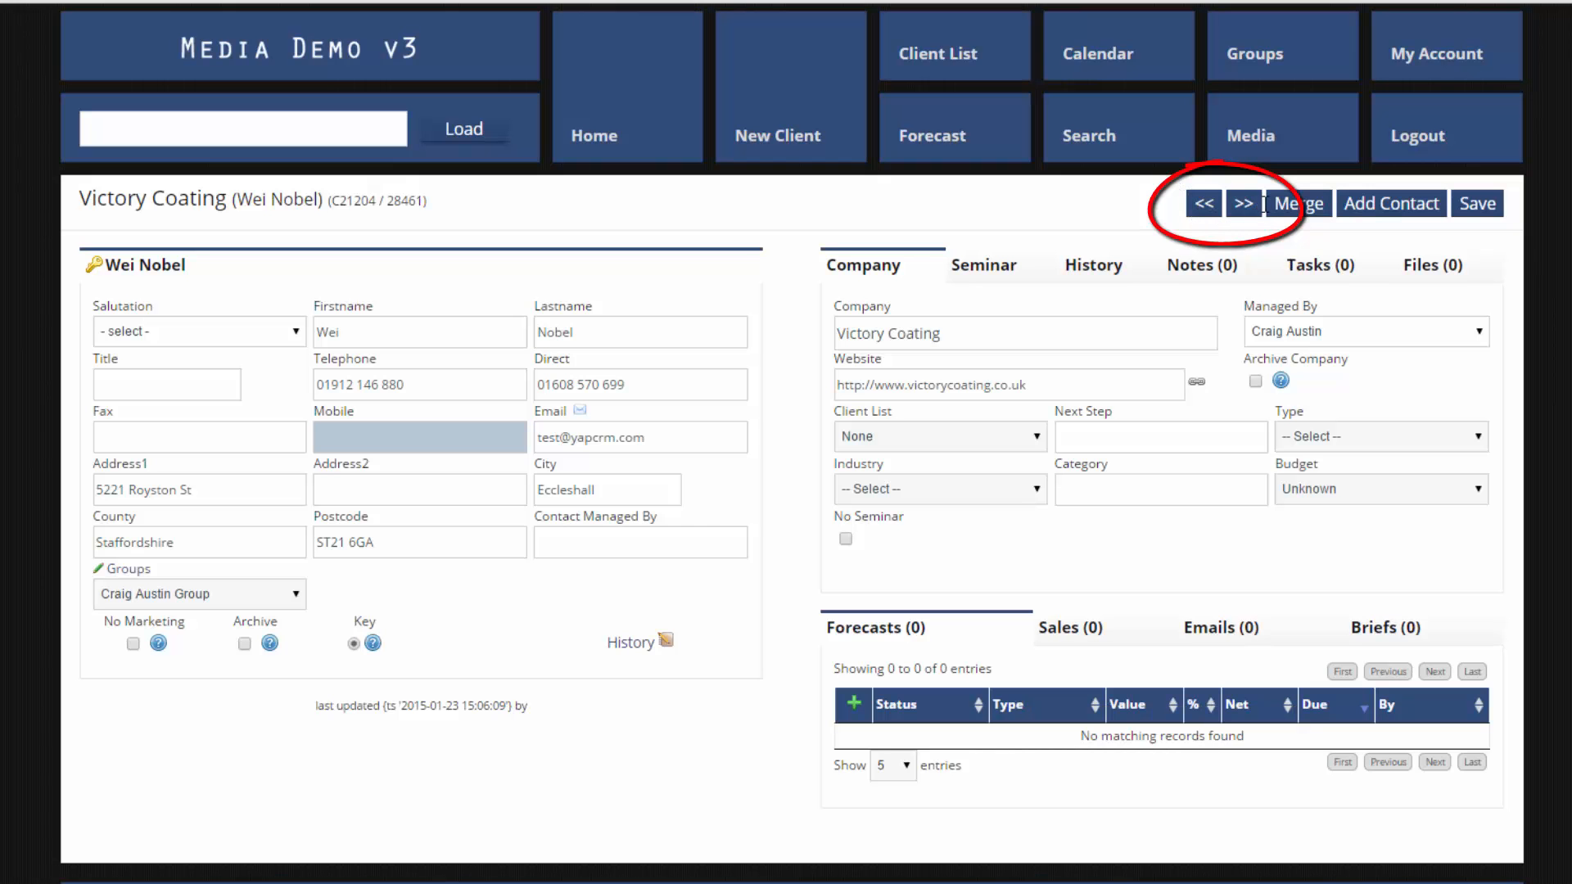
{"action": "left_click", "coordinate": [1250, 211]}
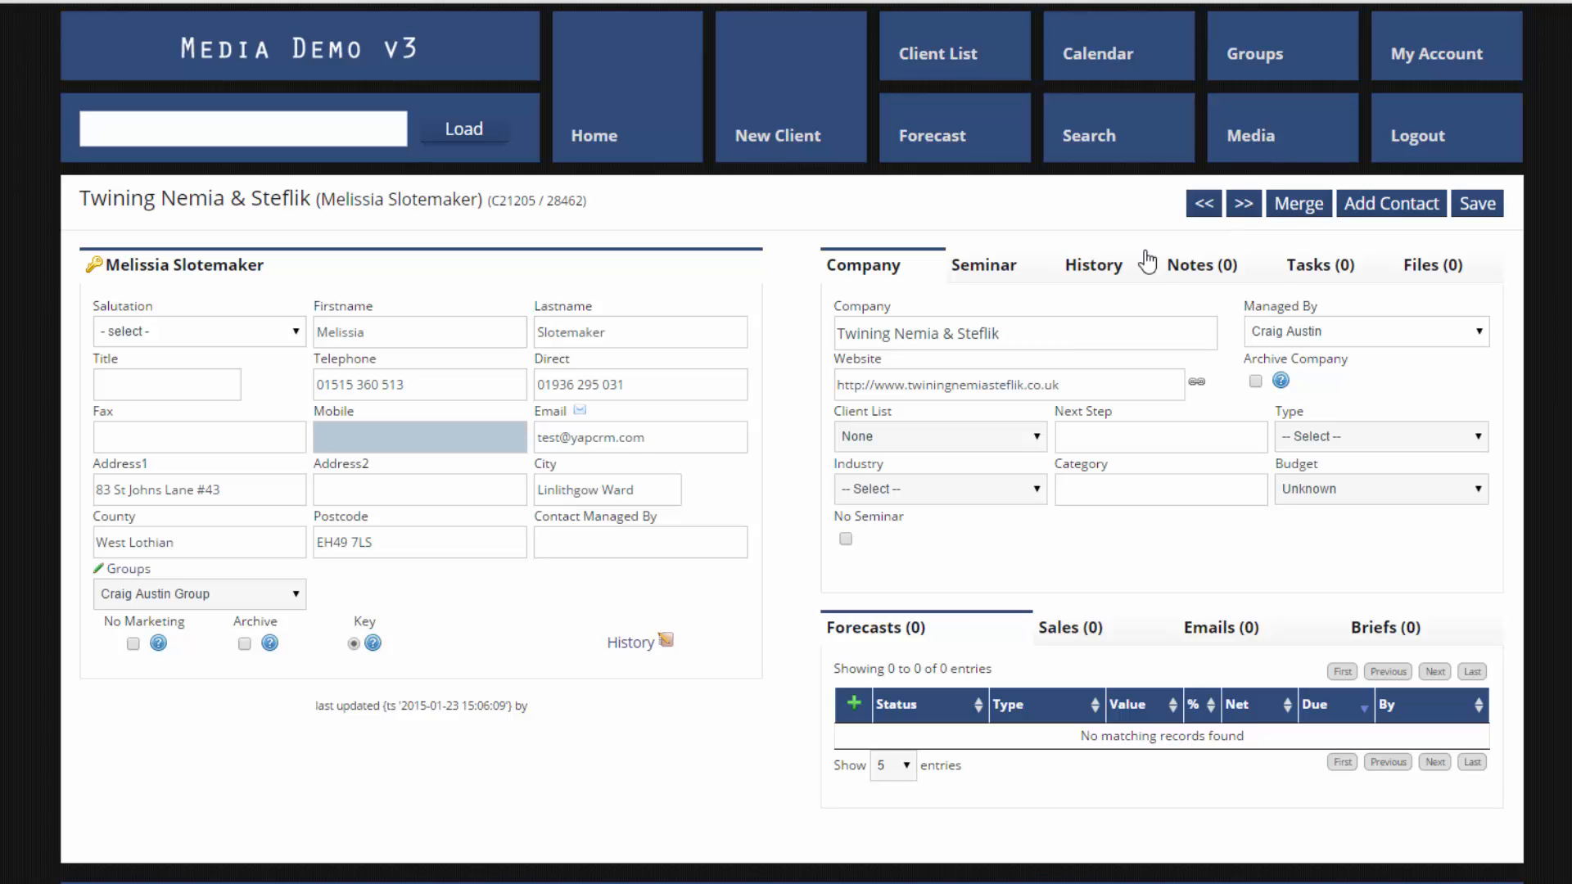
{"action": "left_click", "coordinate": [1138, 156]}
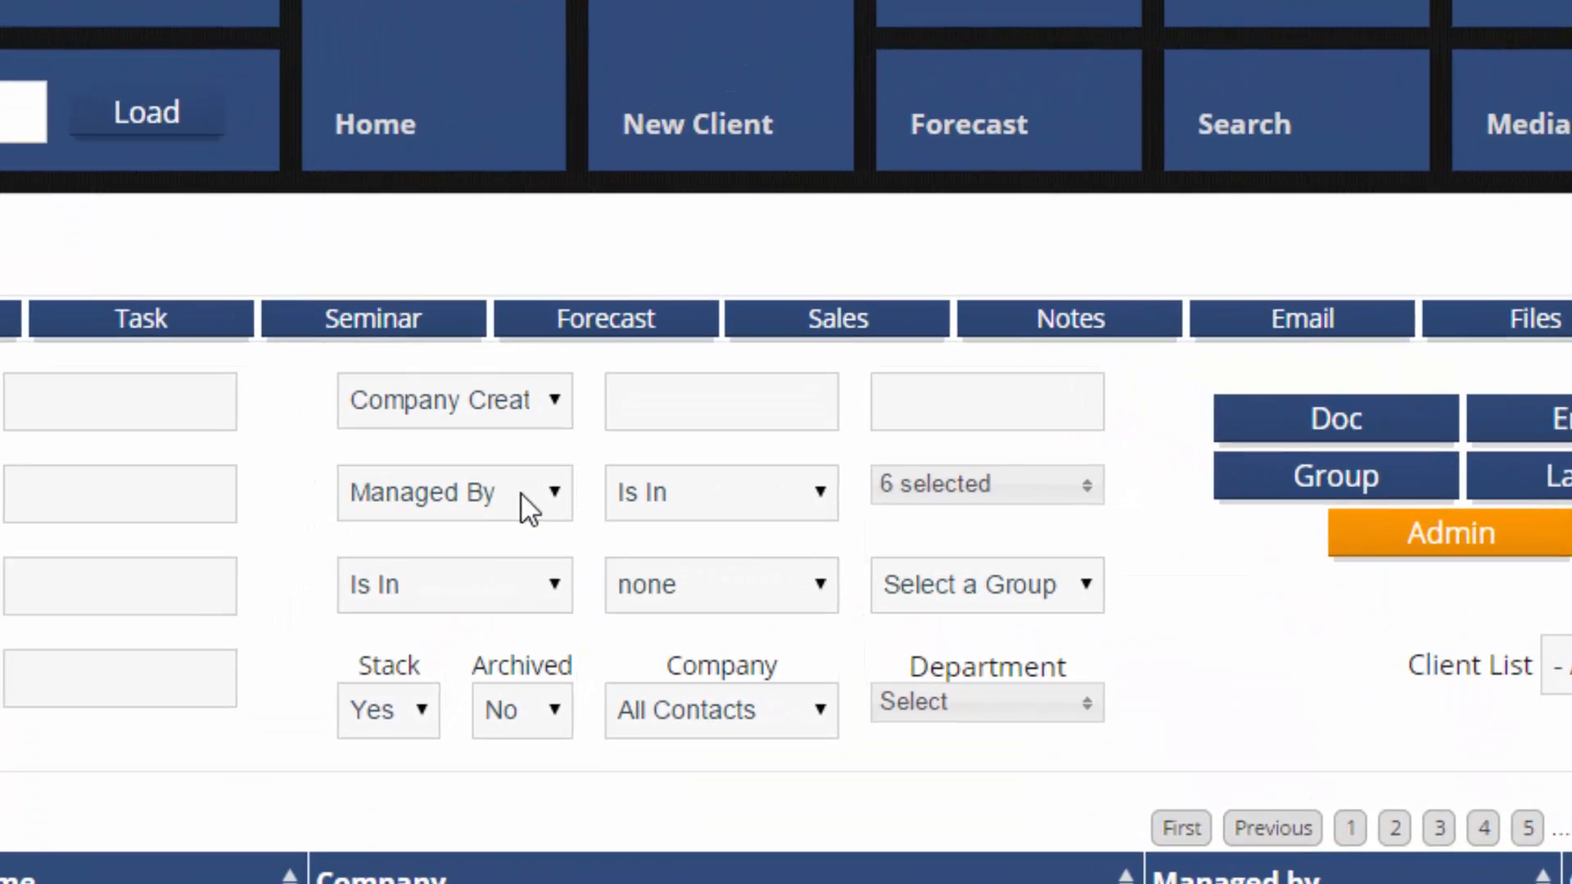
Filter Managed By (Is In) to two selected managers and rerun the search, giving 353 entries.
{"action": "left_click", "coordinate": [631, 285]}
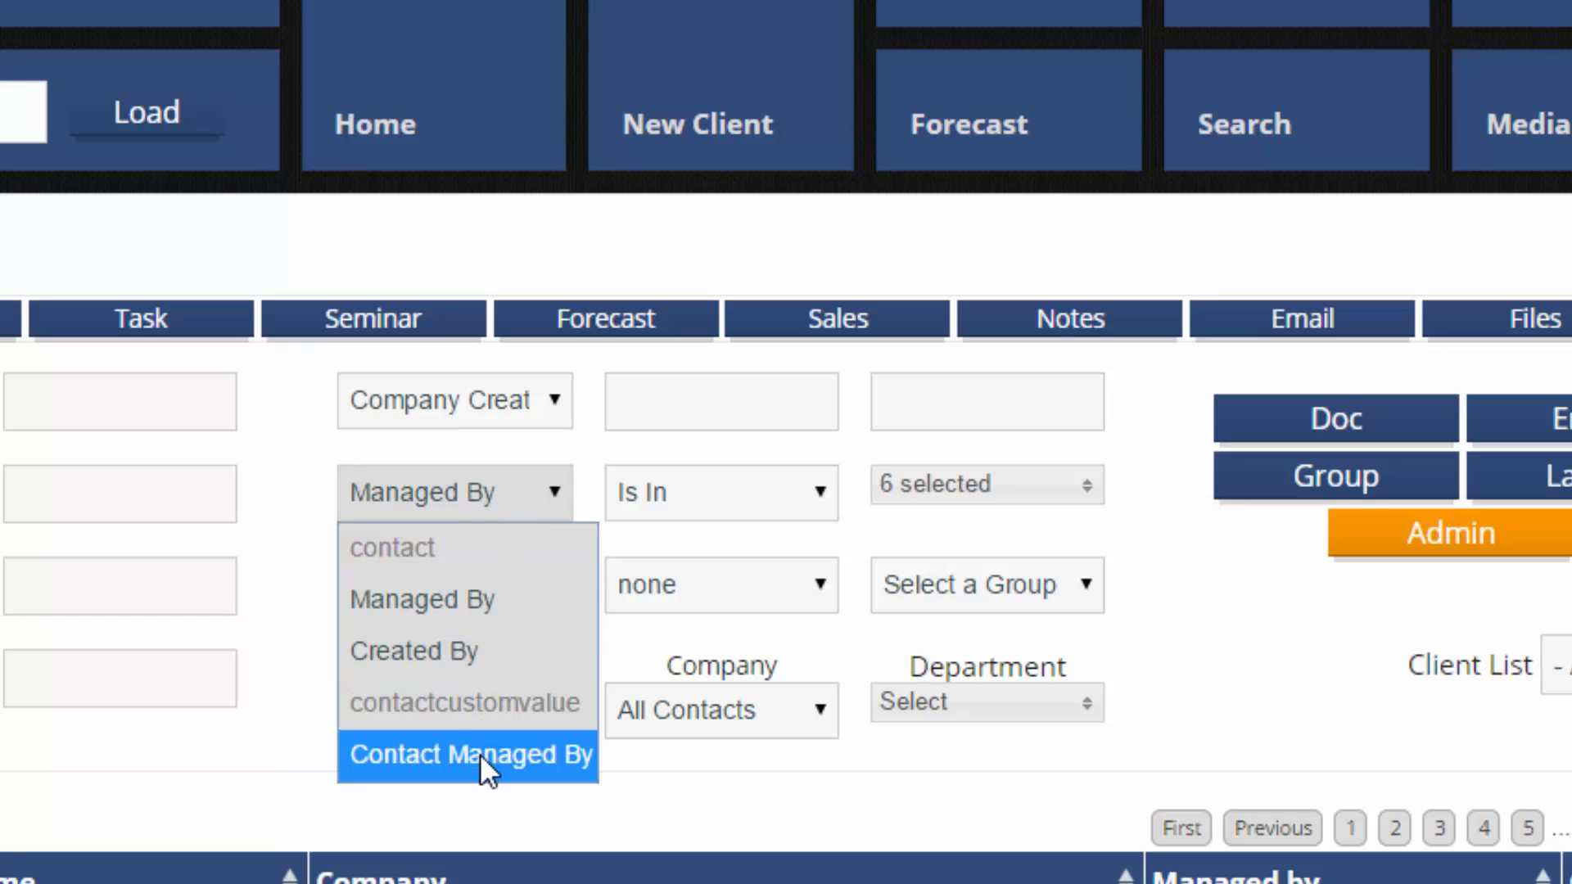
{"action": "left_click", "coordinate": [814, 506]}
{"action": "left_click", "coordinate": [812, 498]}
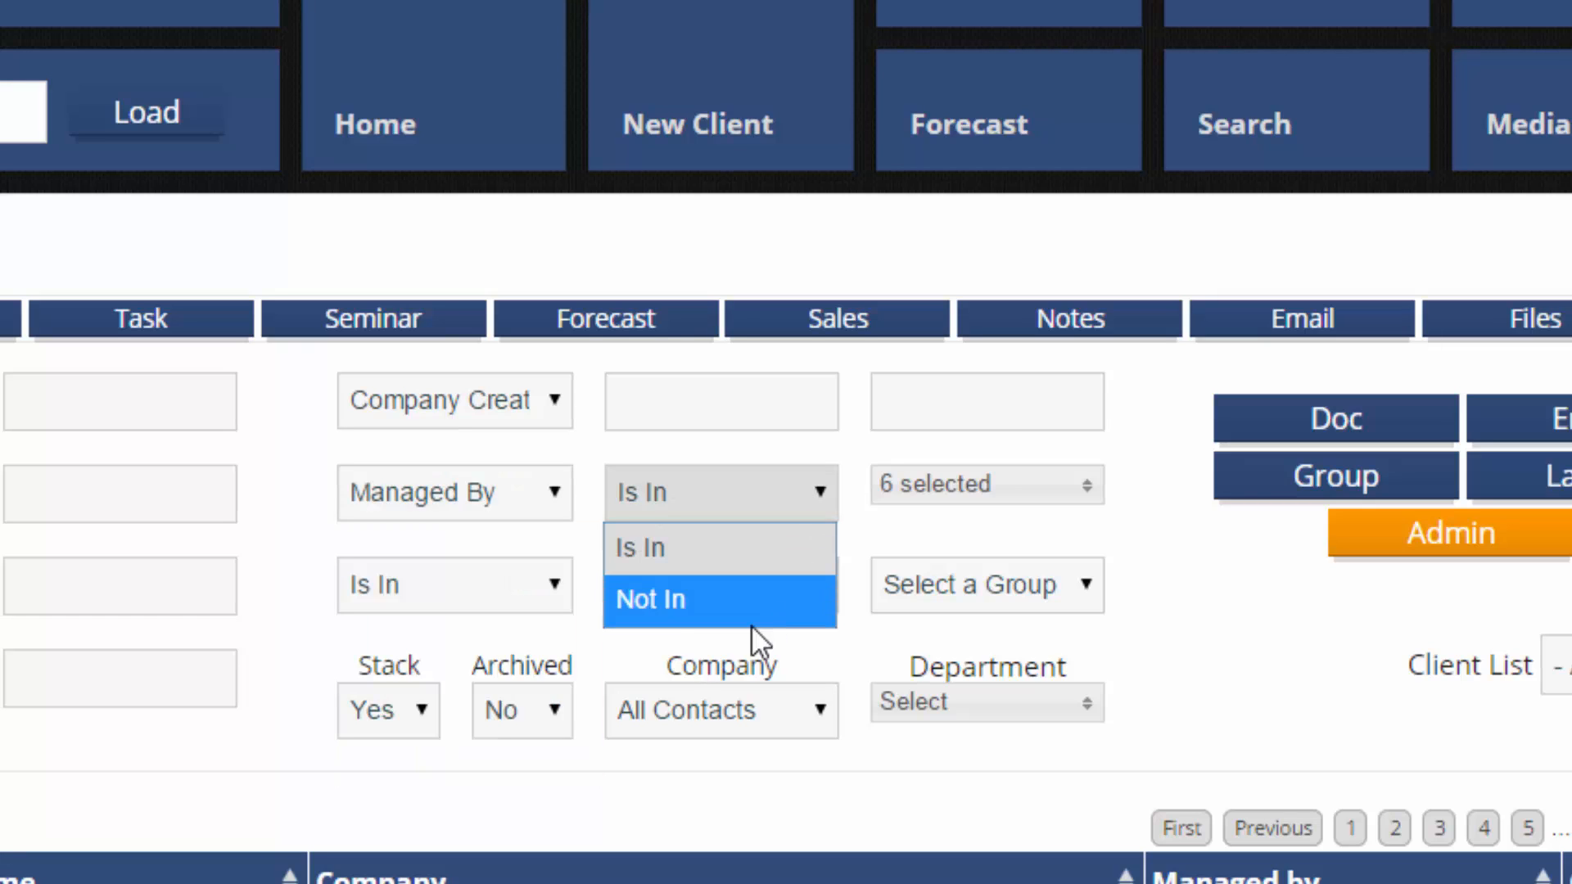
{"action": "left_click", "coordinate": [1062, 483]}
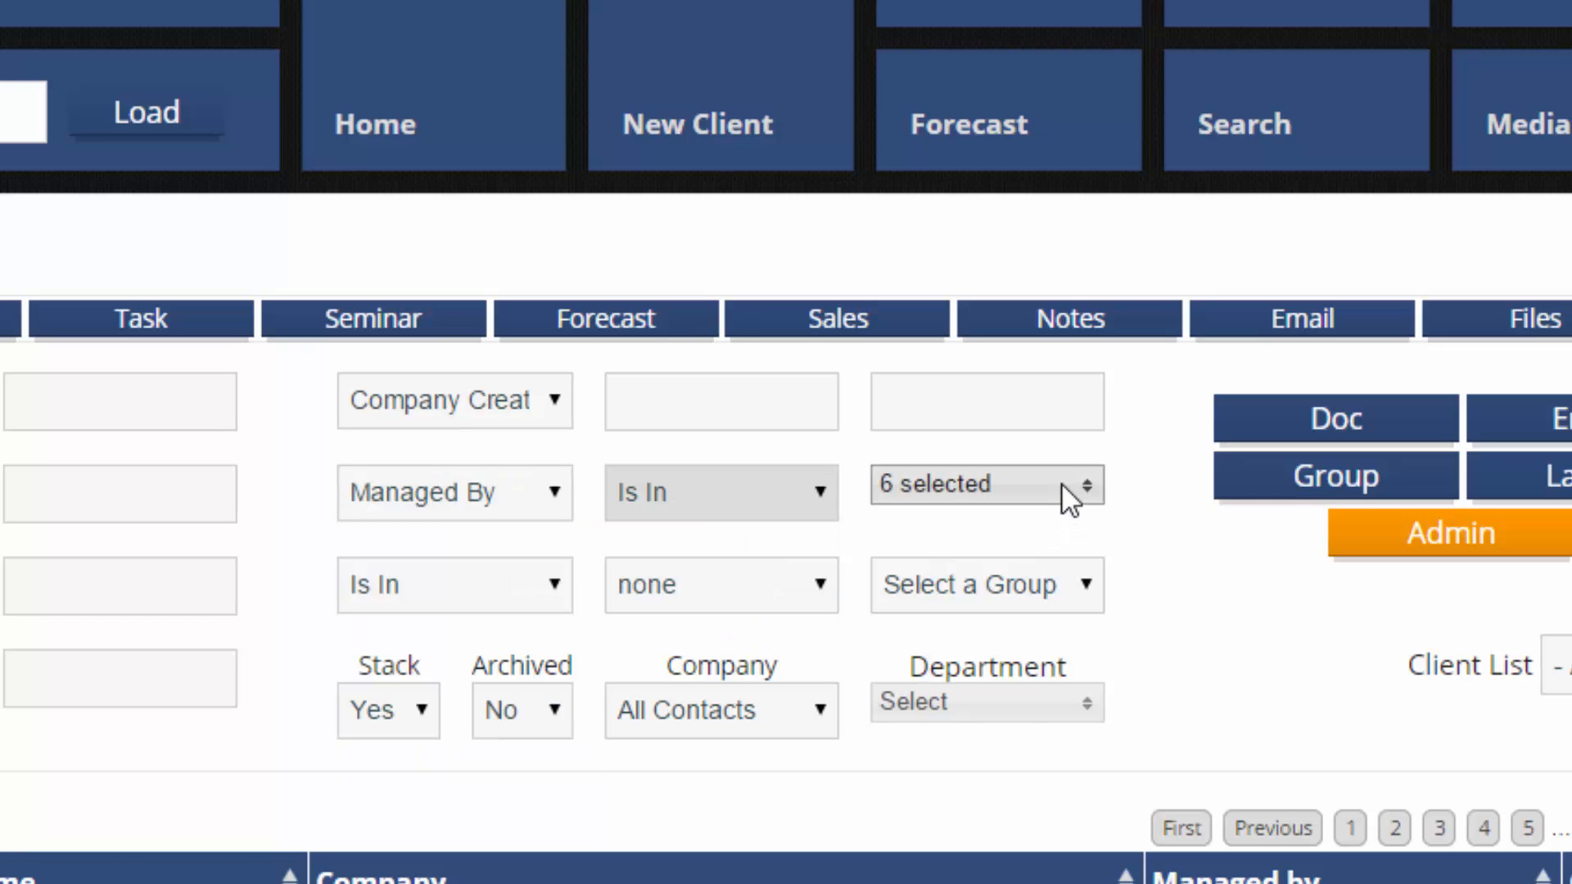
{"action": "left_click", "coordinate": [1061, 483]}
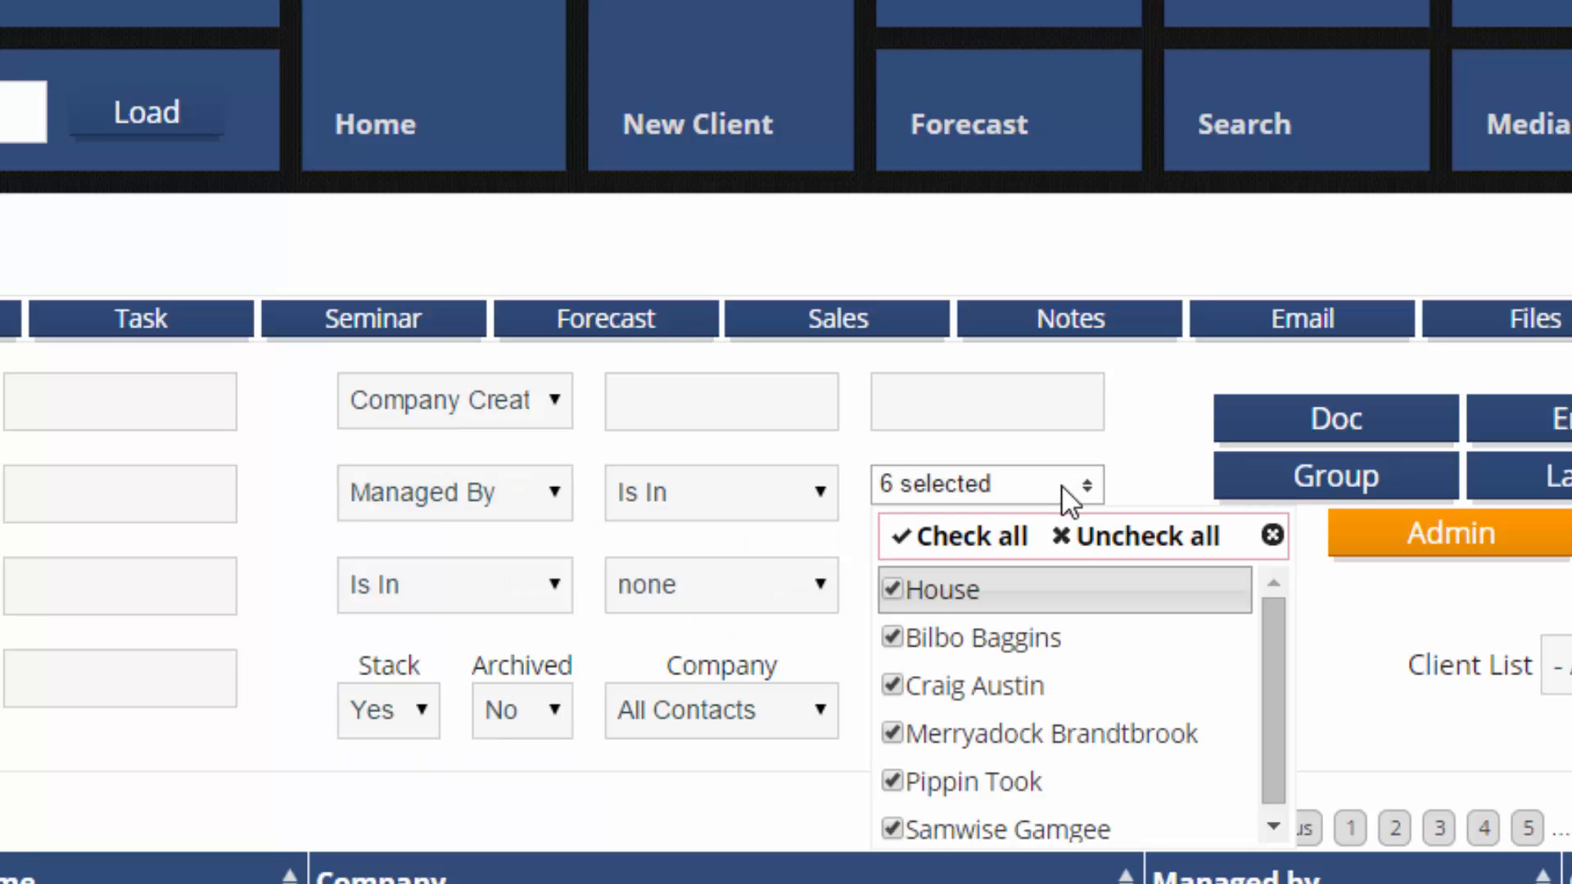
{"action": "left_click", "coordinate": [1097, 544]}
{"action": "left_click", "coordinate": [926, 678]}
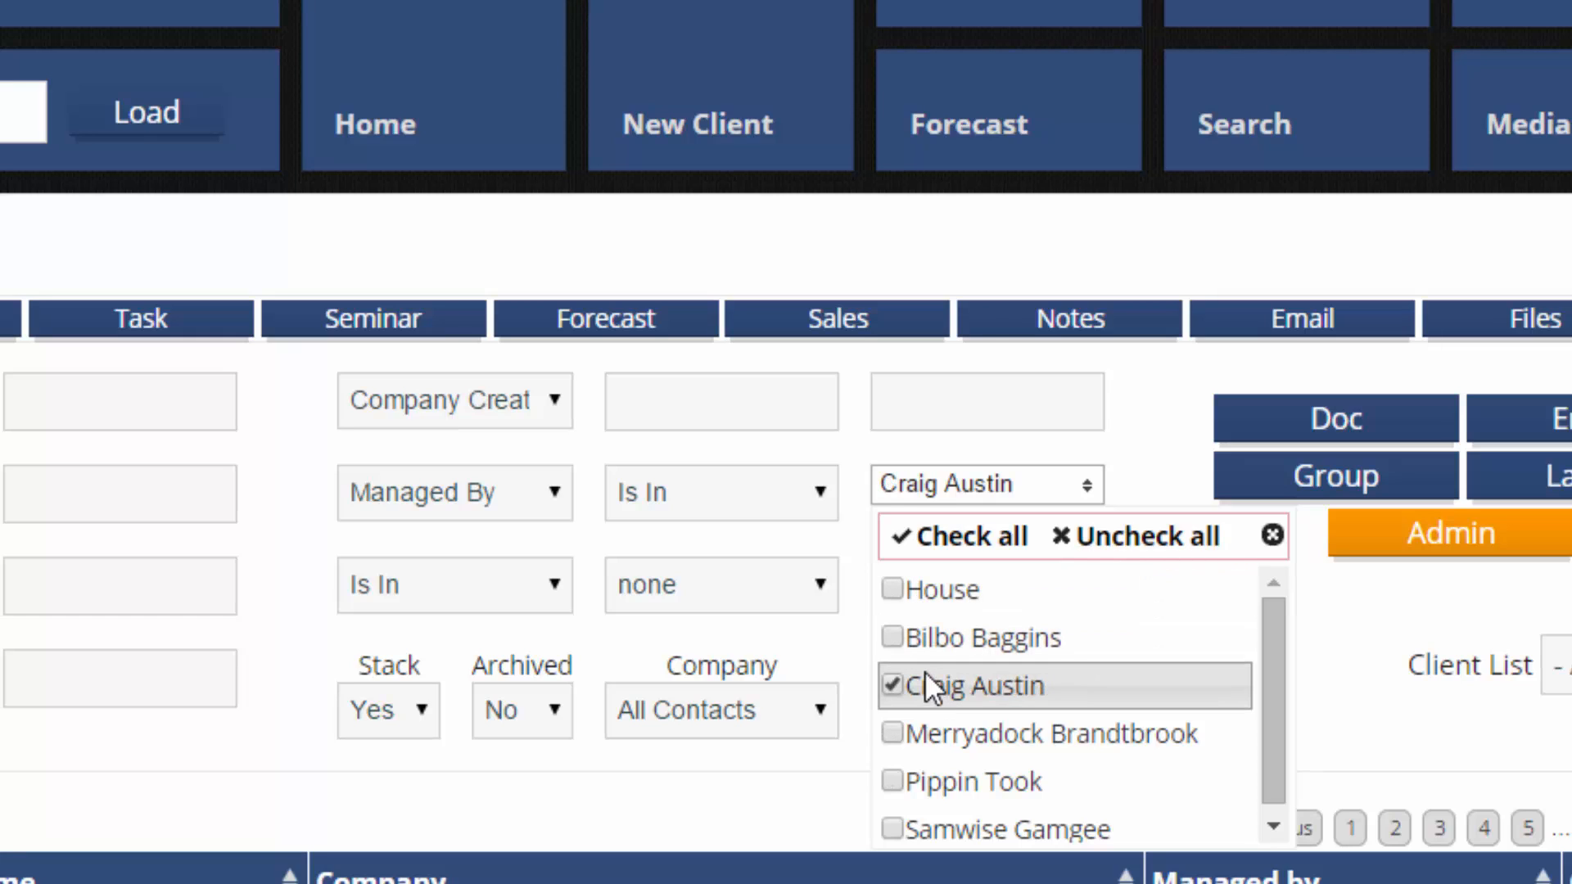
{"action": "left_click", "coordinate": [926, 634]}
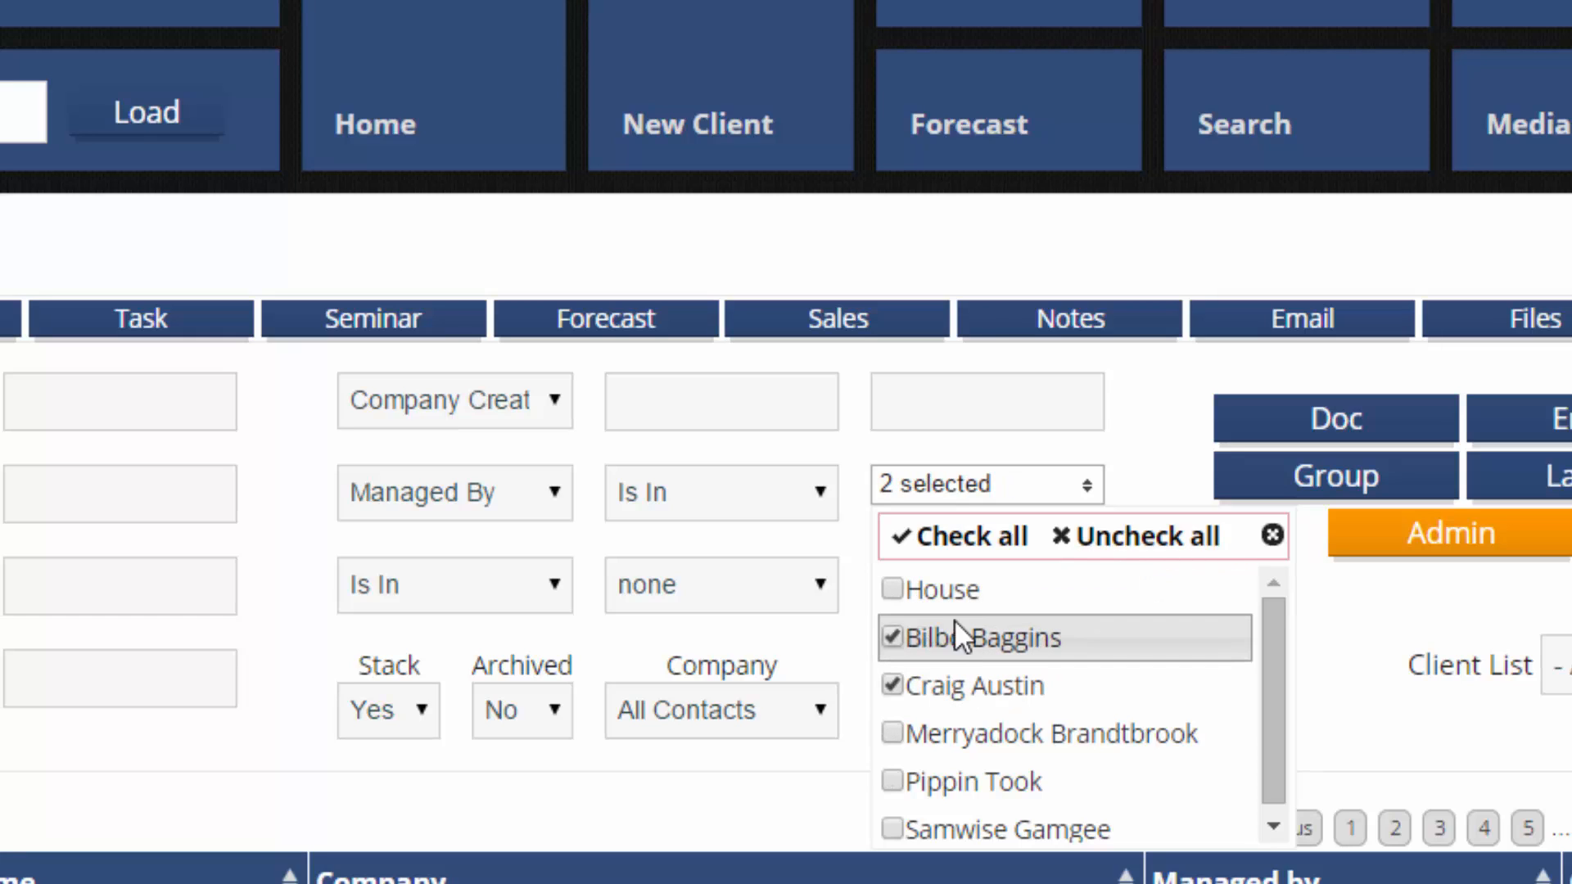
{"action": "left_click", "coordinate": [1175, 452]}
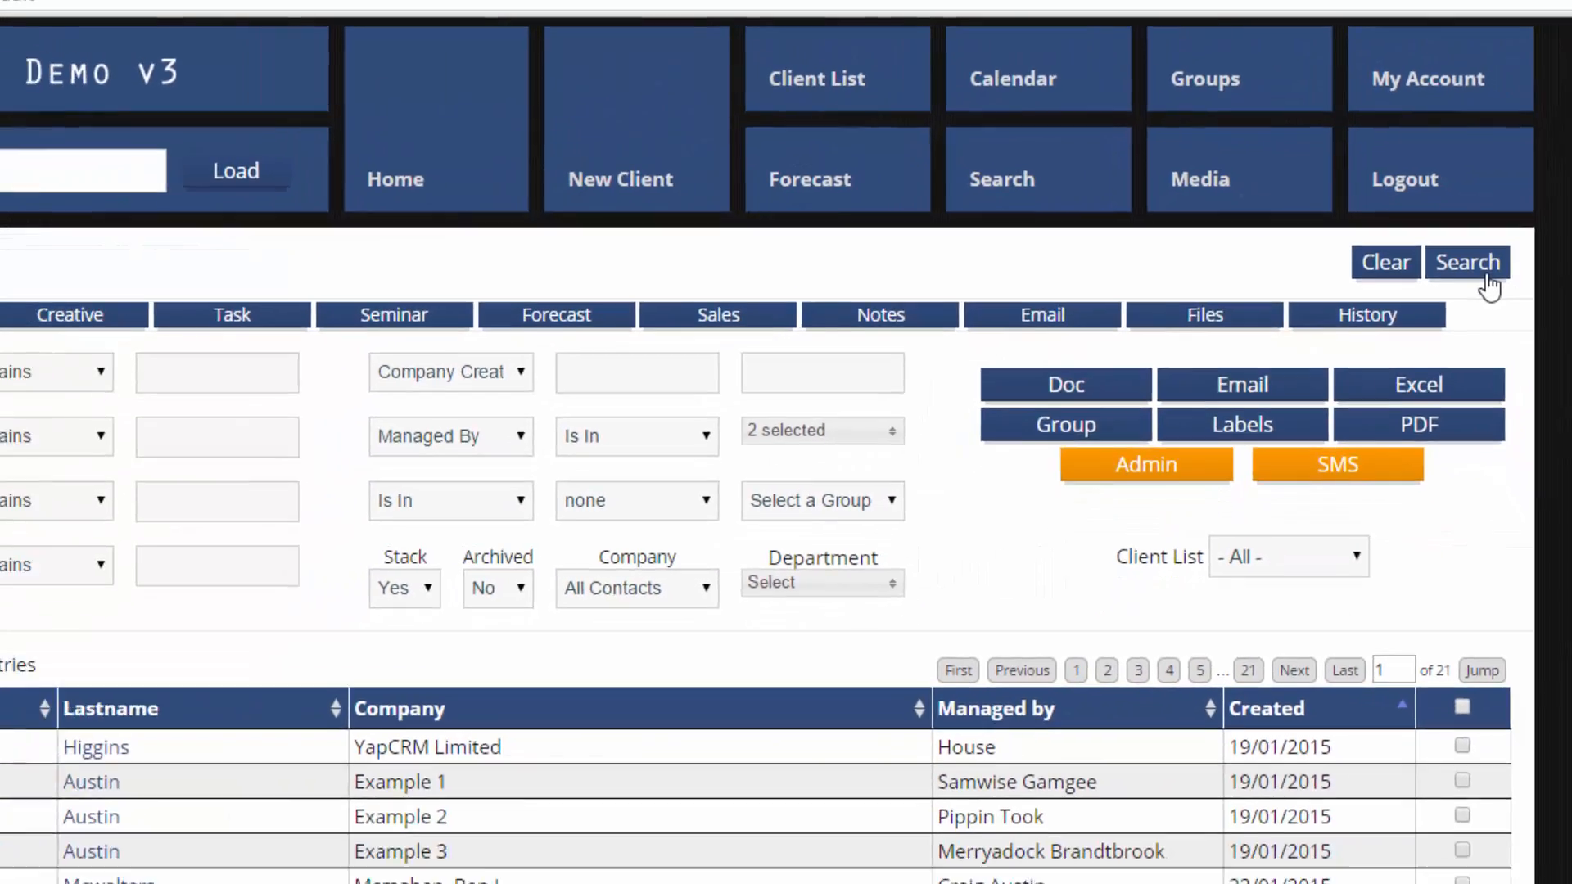
{"action": "left_click", "coordinate": [1453, 232]}
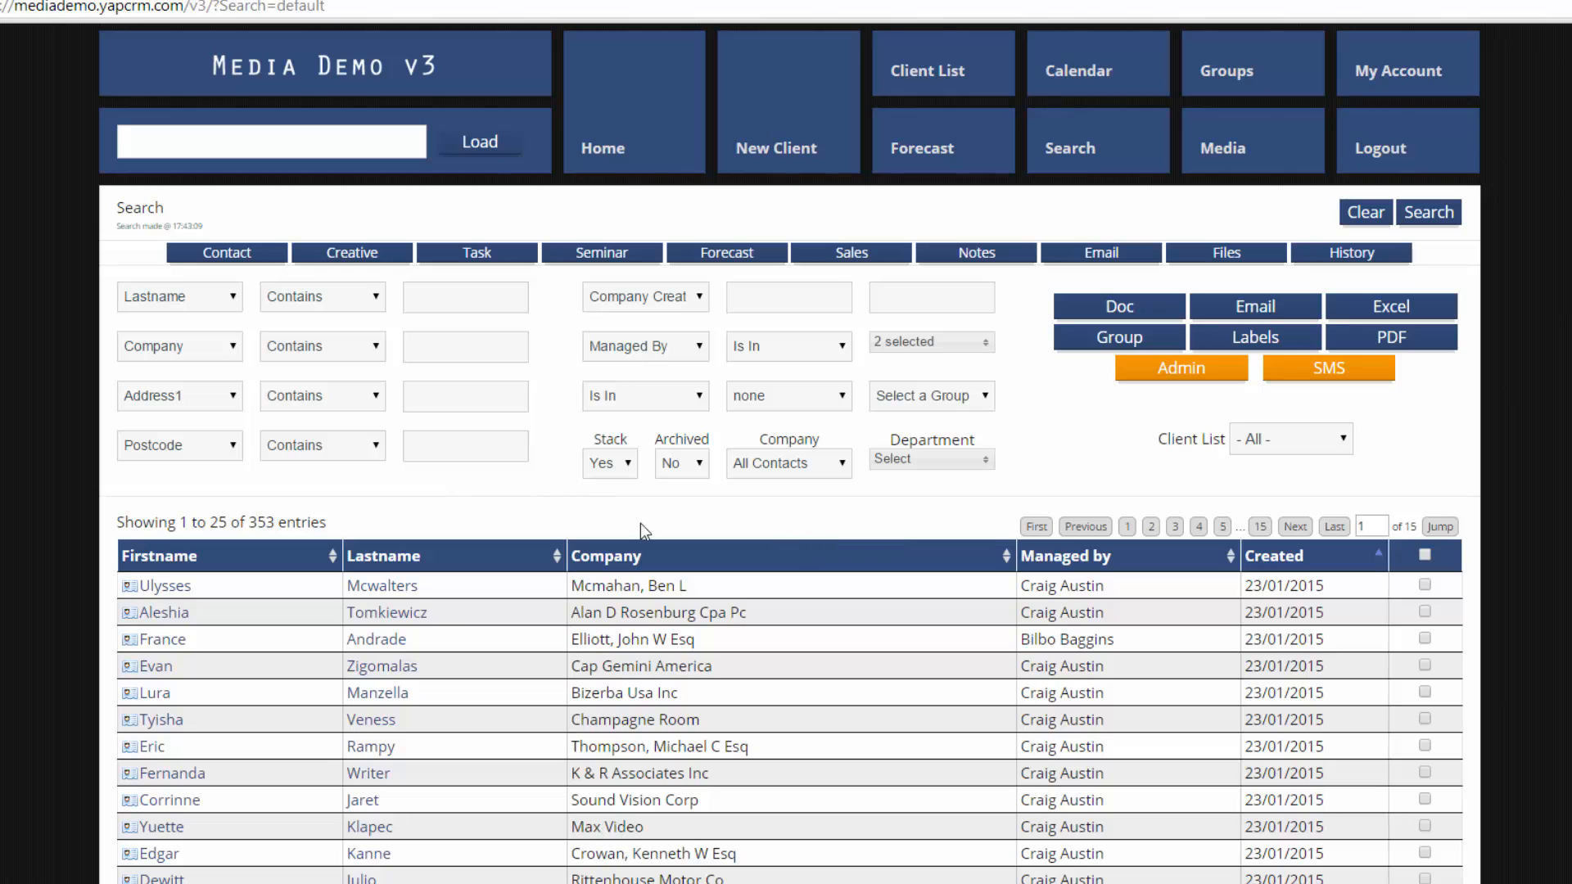
{"action": "left_click_drag", "start_coordinate": [327, 522], "coordinate": [116, 524]}
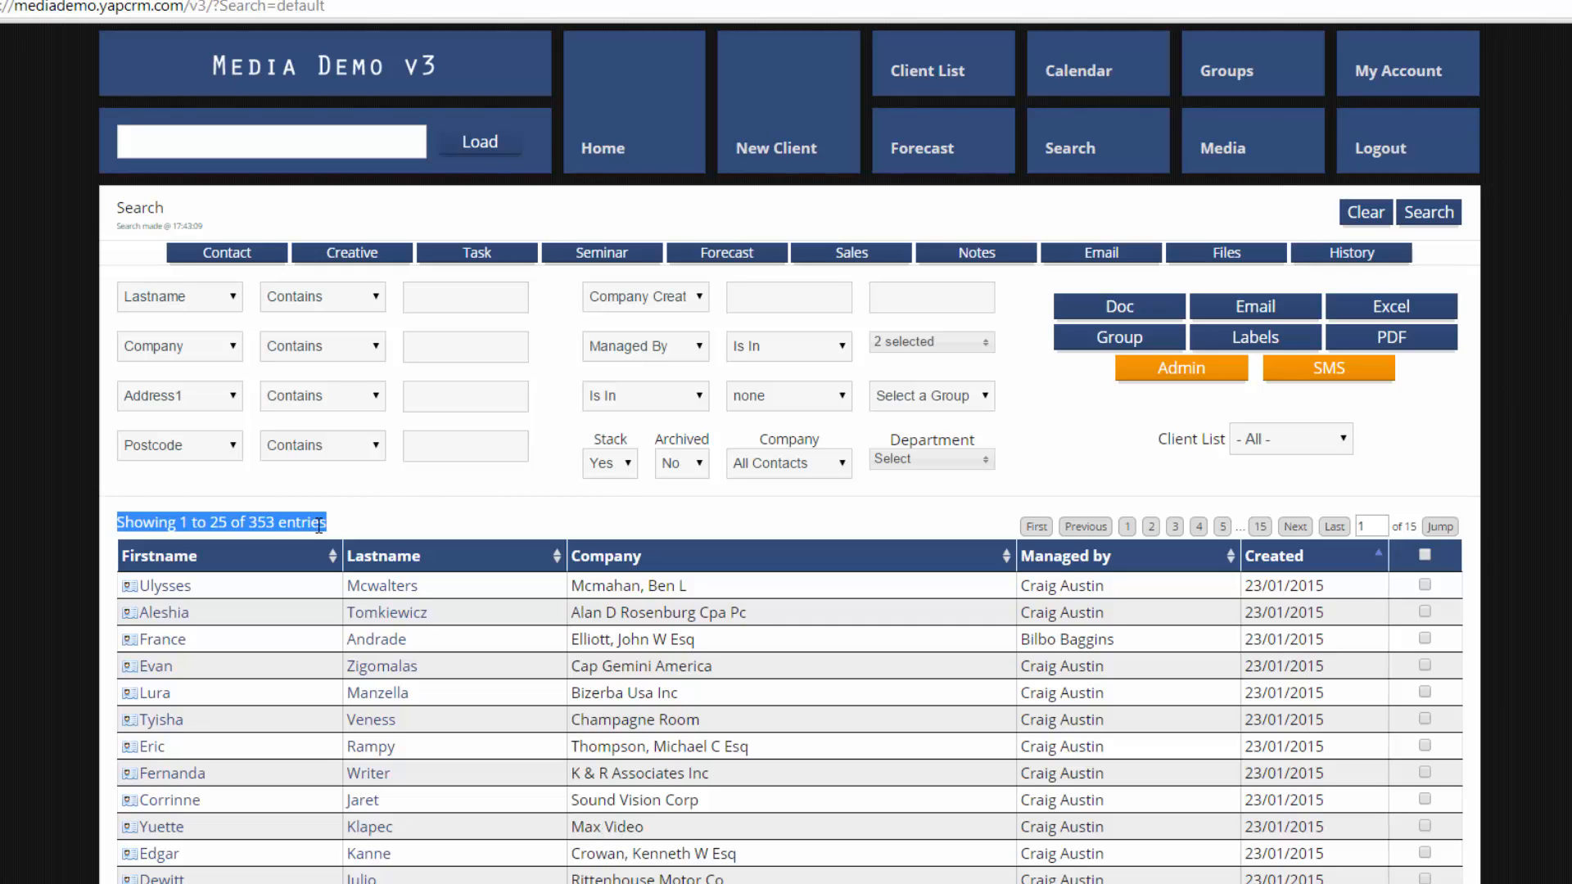
Clear all search filters back to their defaults.
{"action": "left_click", "coordinate": [1365, 215]}
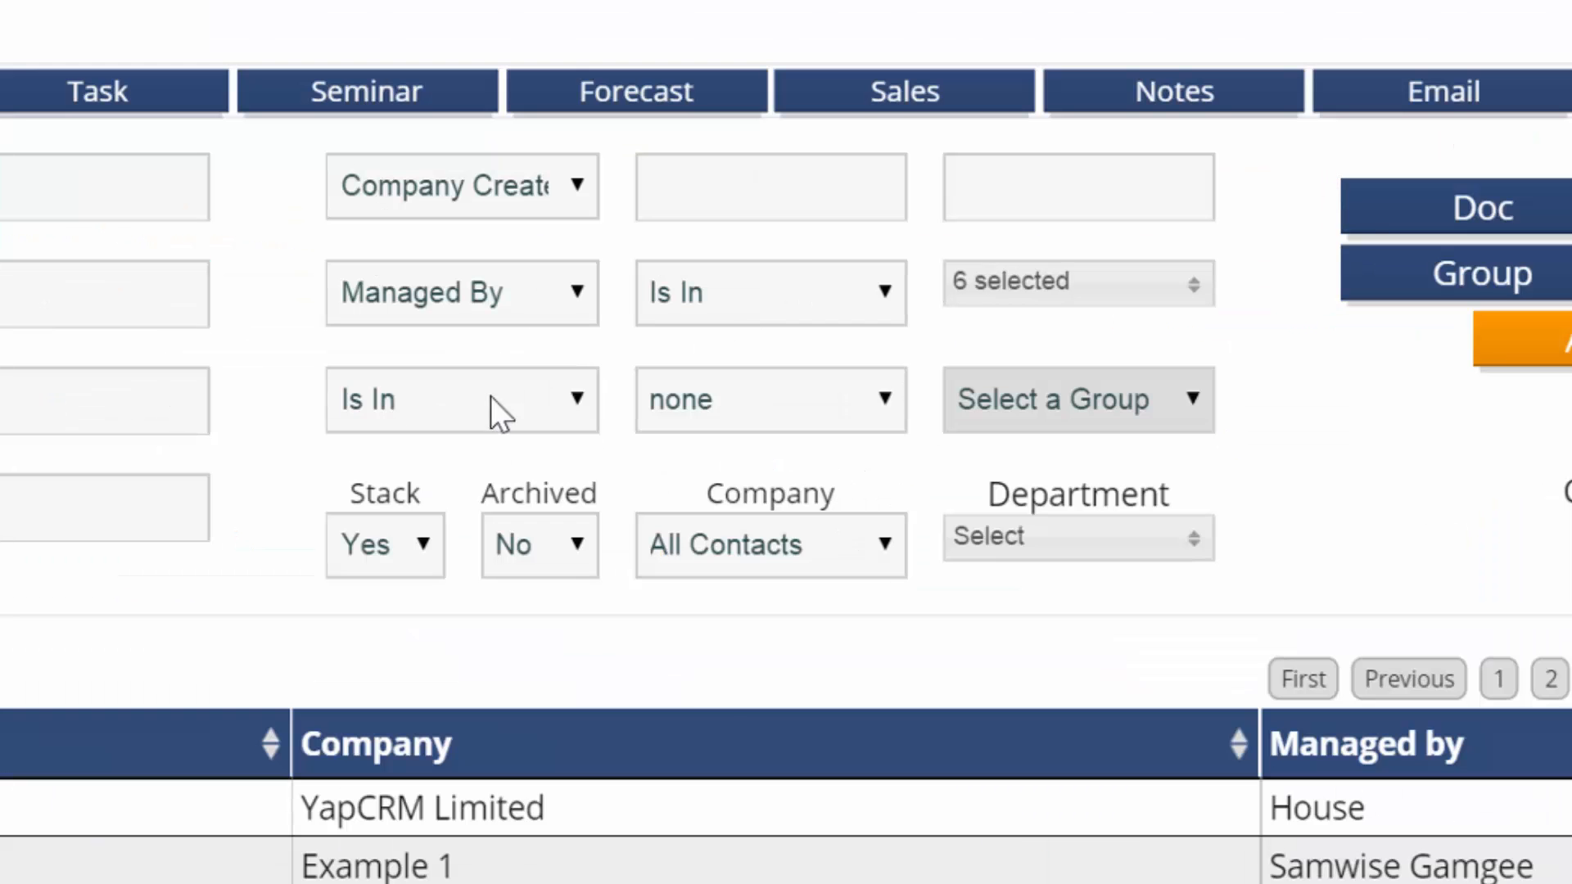
{"action": "left_click", "coordinate": [490, 397]}
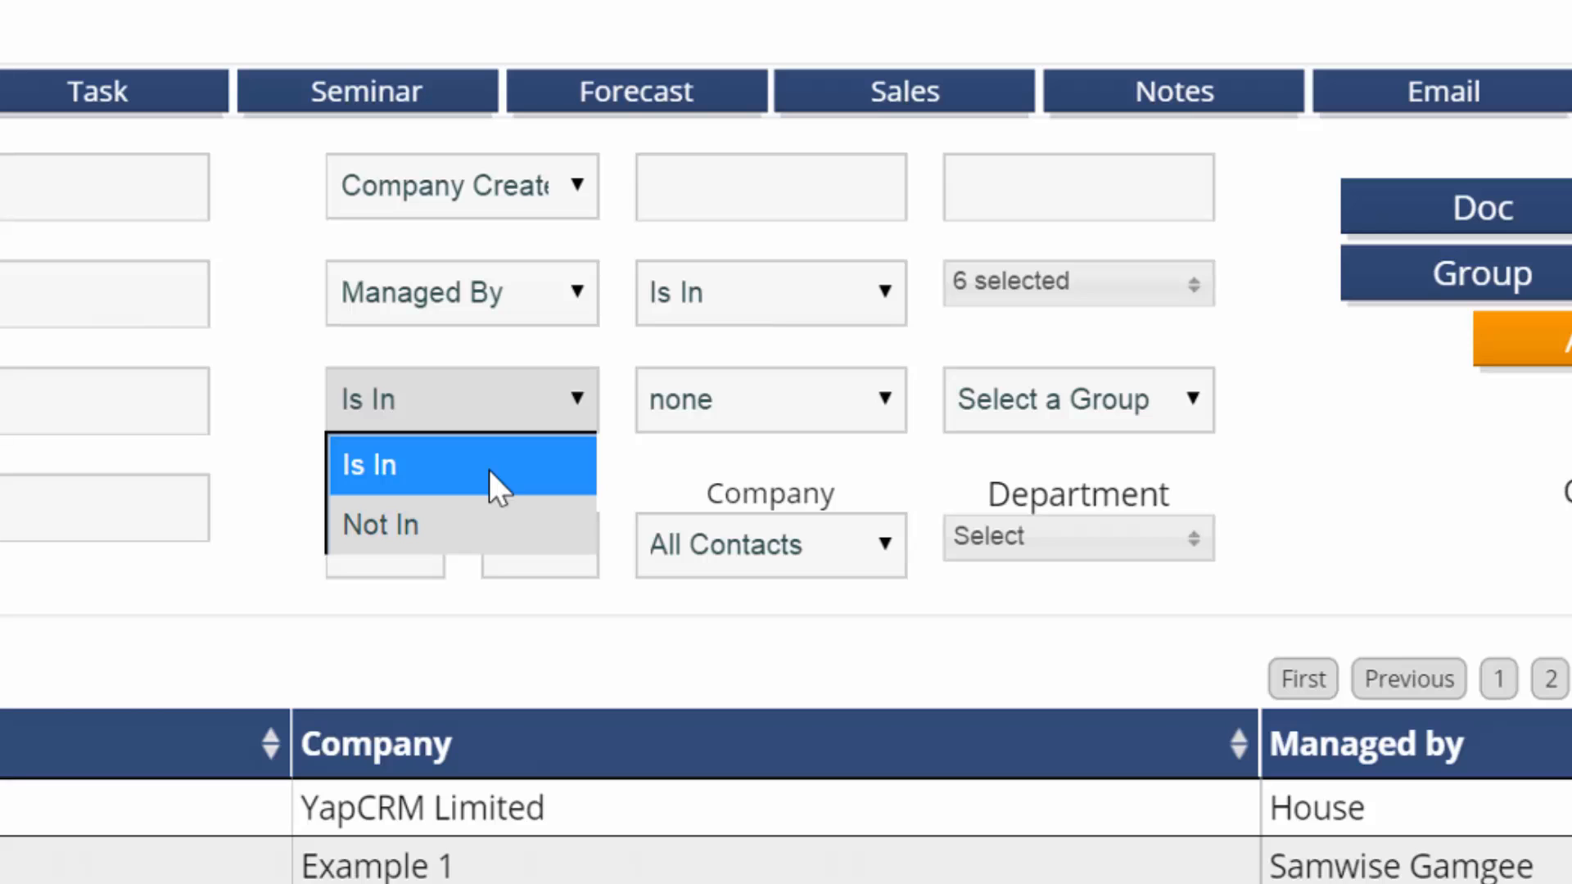
{"action": "left_click", "coordinate": [639, 451]}
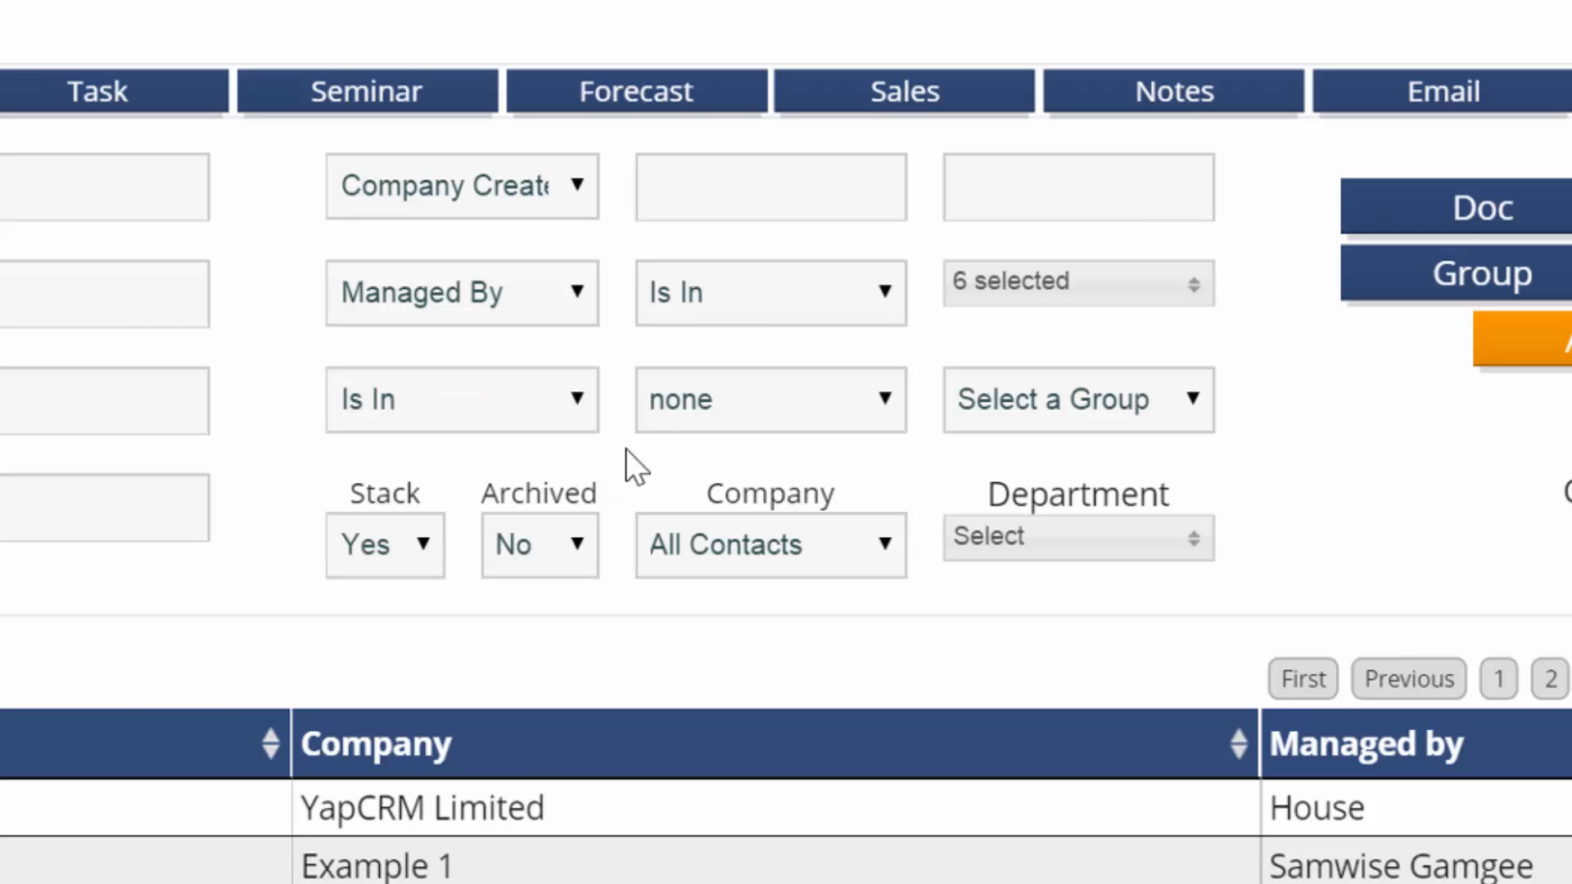
{"action": "left_click", "coordinate": [807, 401]}
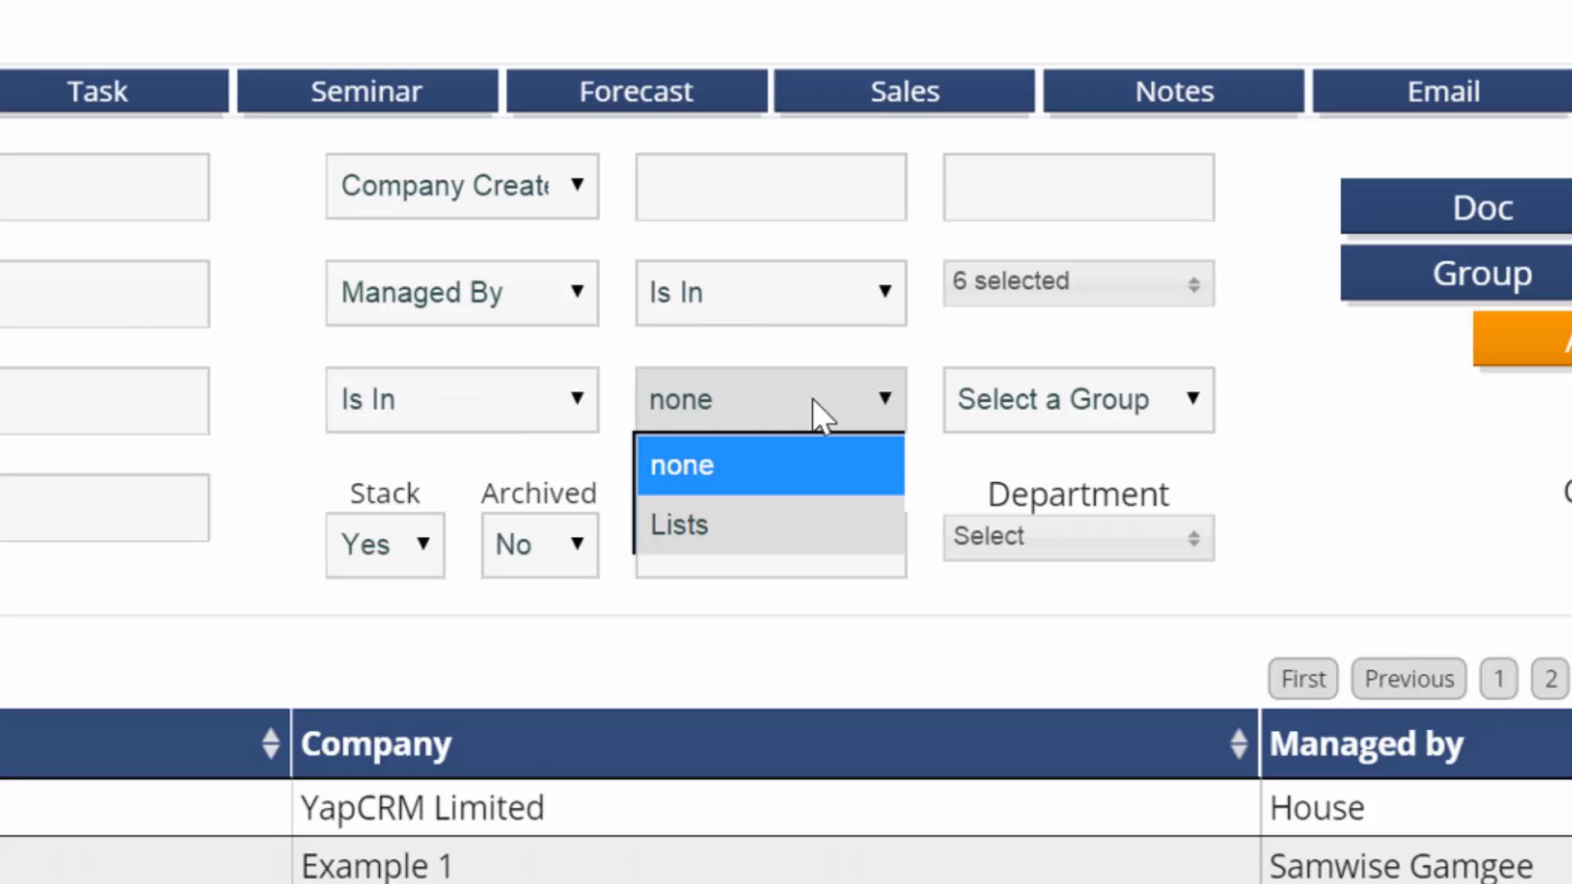
{"action": "left_click", "coordinate": [1053, 398]}
{"action": "left_click", "coordinate": [1053, 398]}
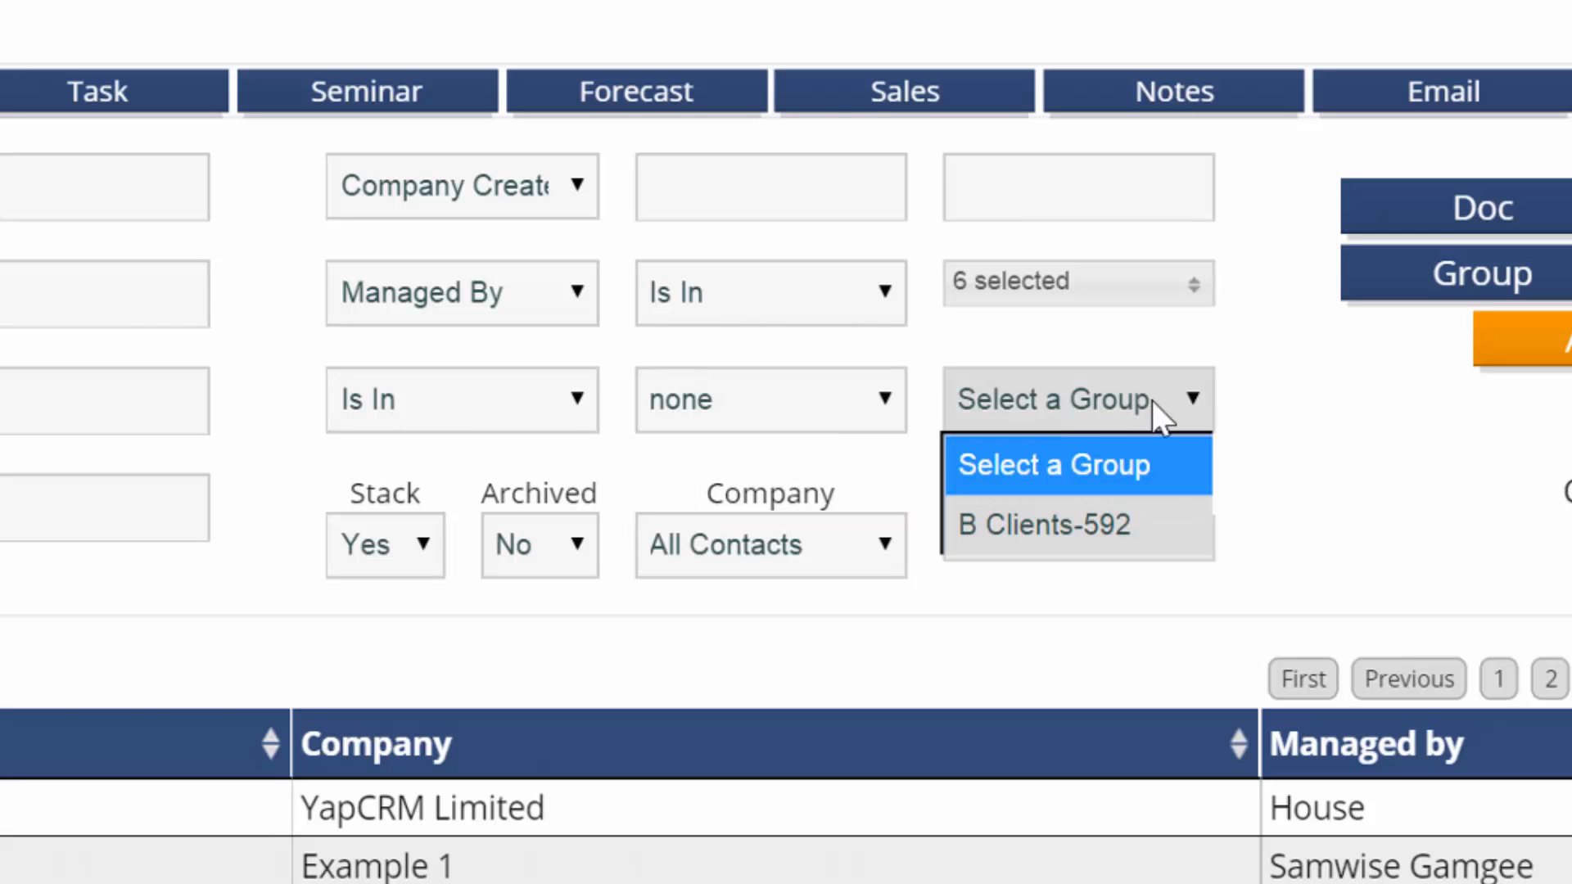
{"action": "left_click", "coordinate": [1289, 440]}
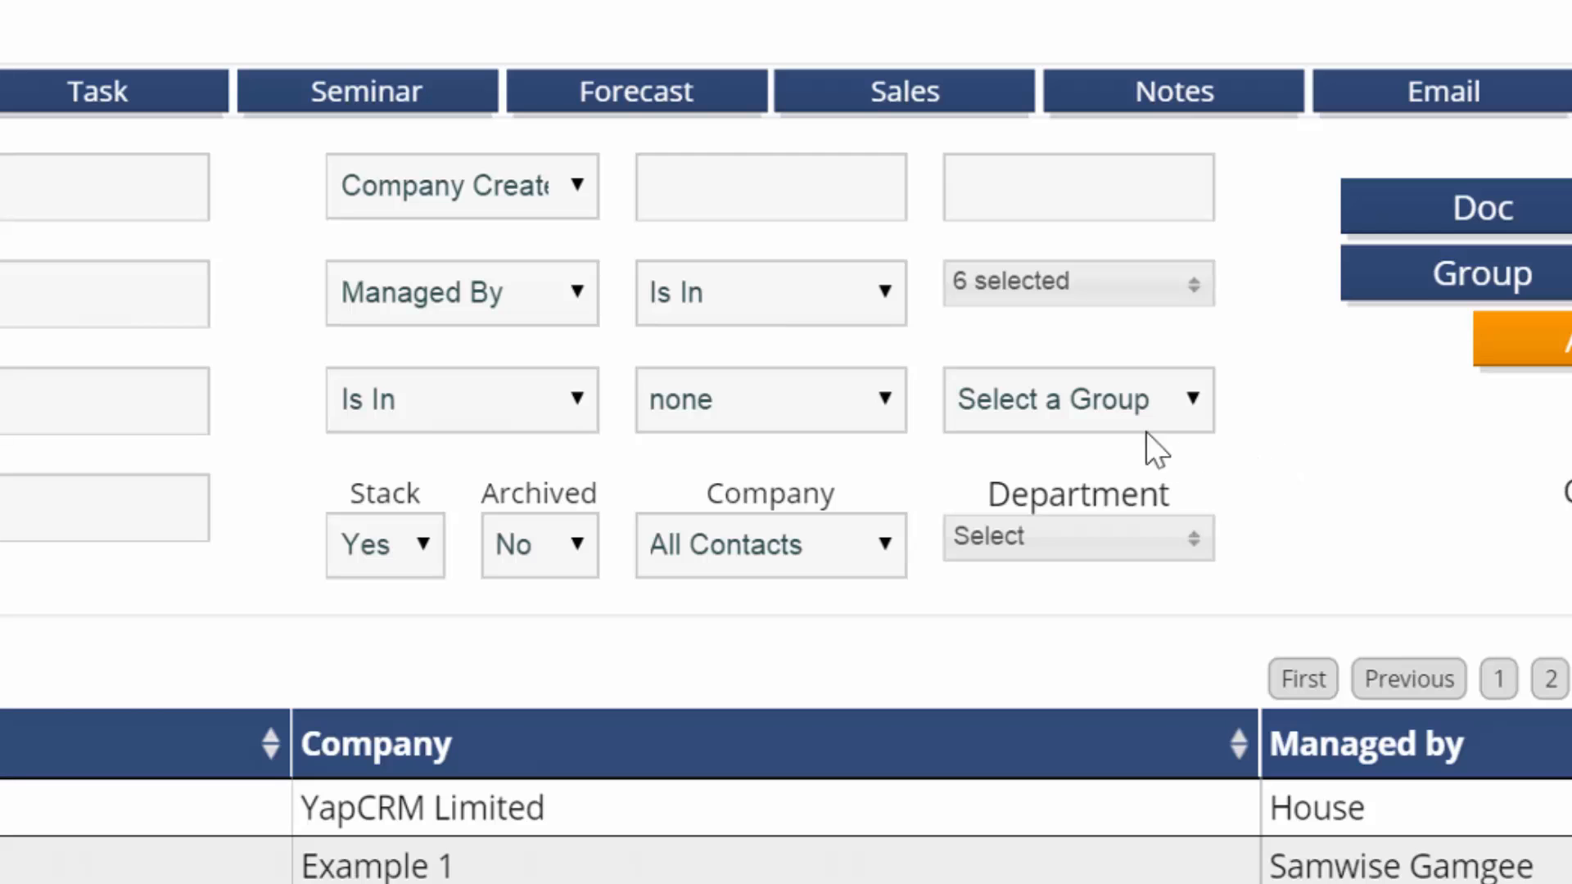
Narrow Managed By to a single manager and rerun the search, leaving 13 pages.
{"action": "left_click", "coordinate": [1199, 279]}
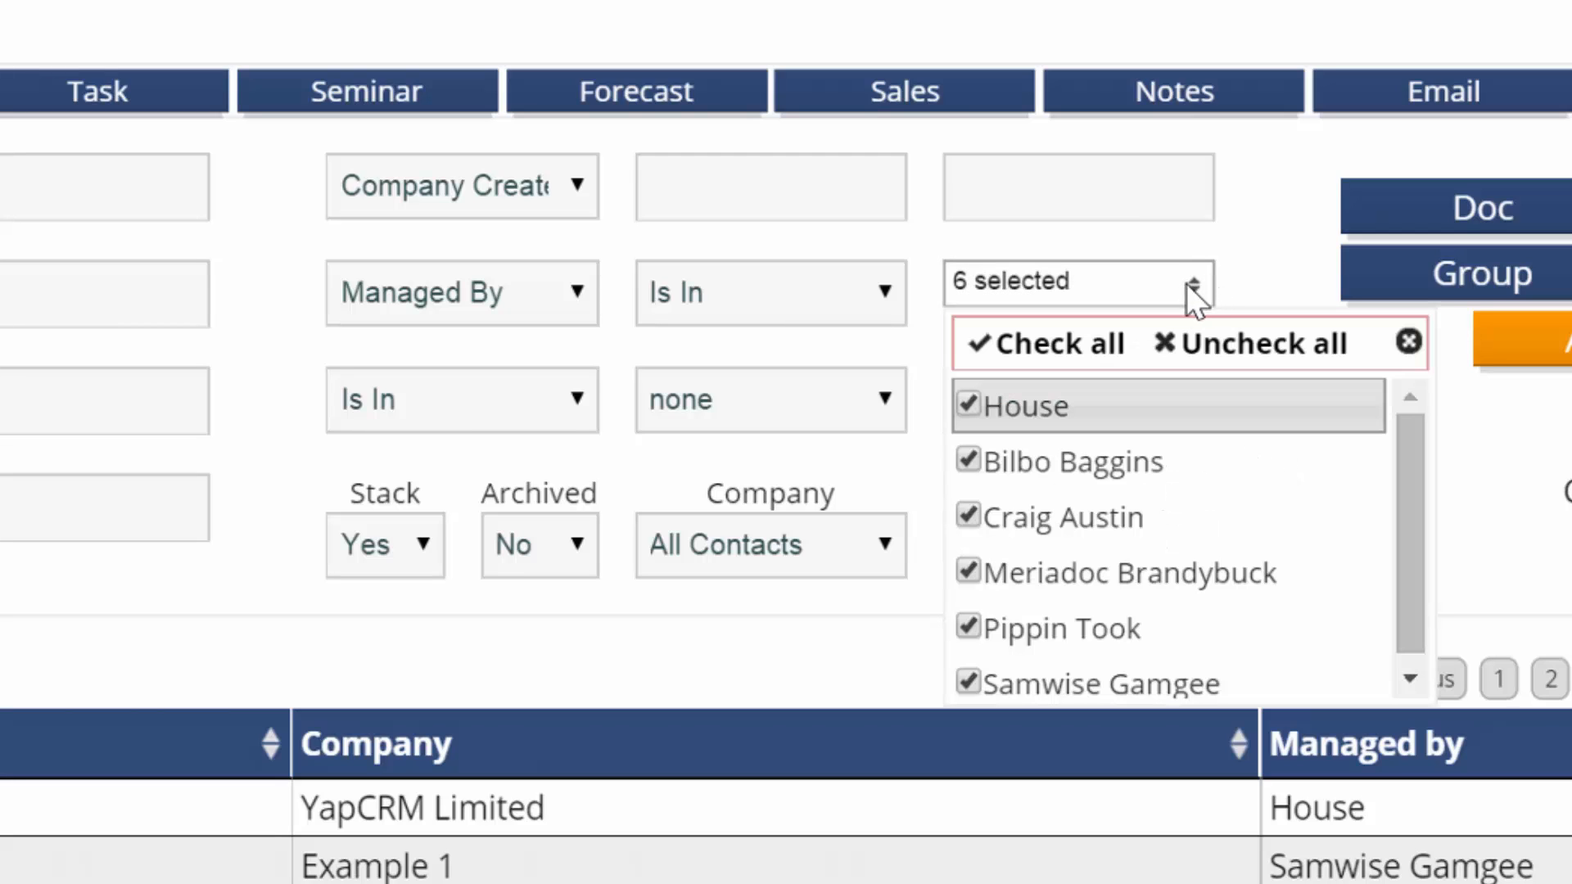
{"action": "left_click", "coordinate": [1243, 348]}
{"action": "left_click", "coordinate": [962, 516]}
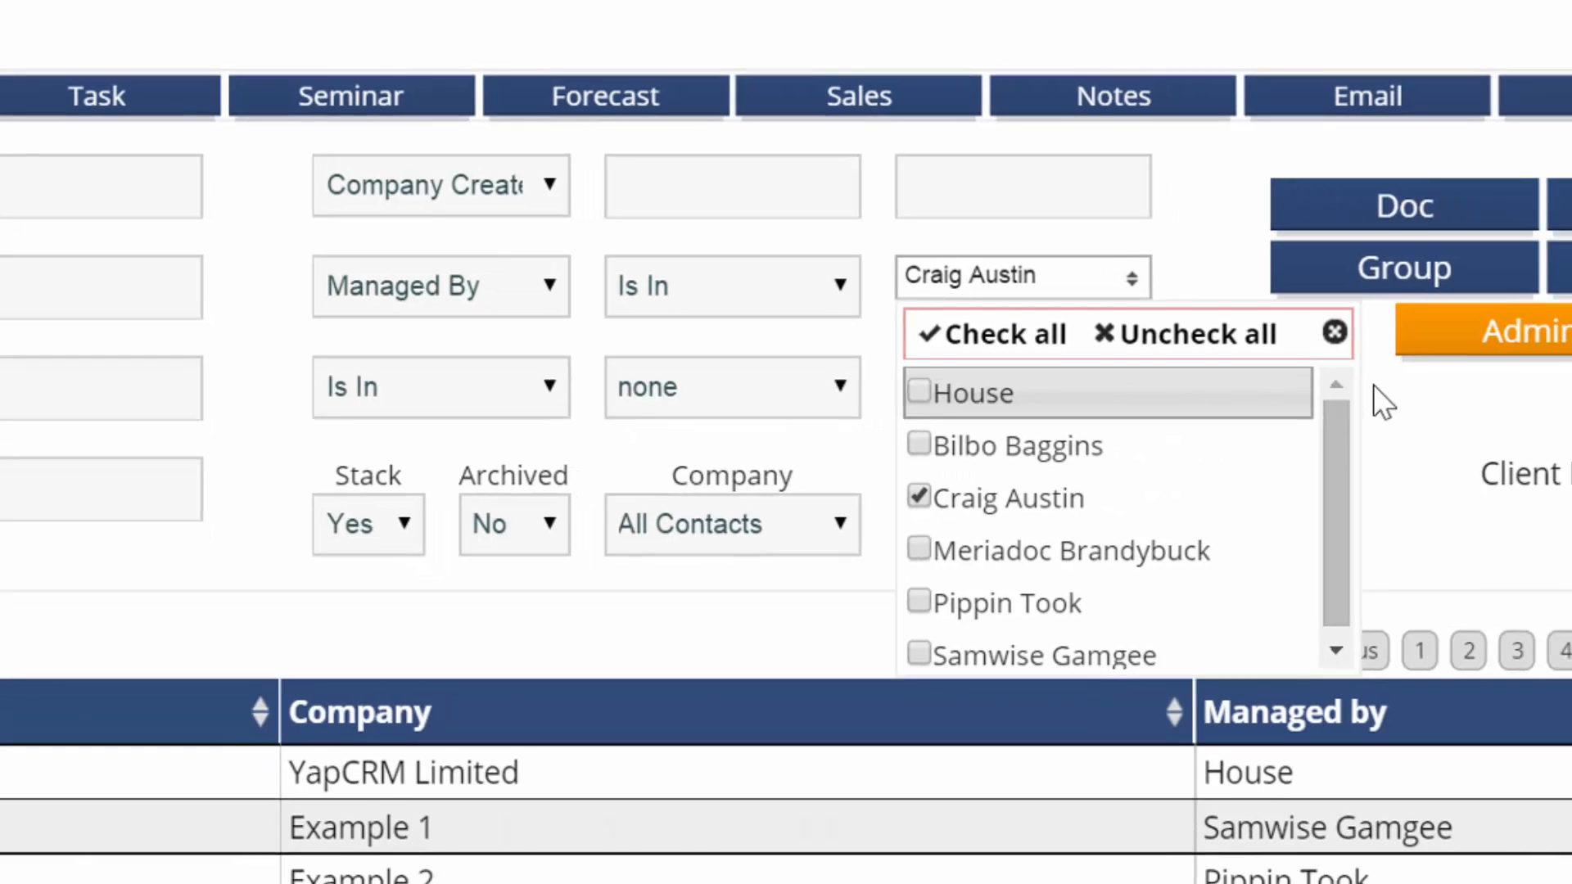
{"action": "left_click", "coordinate": [1359, 398]}
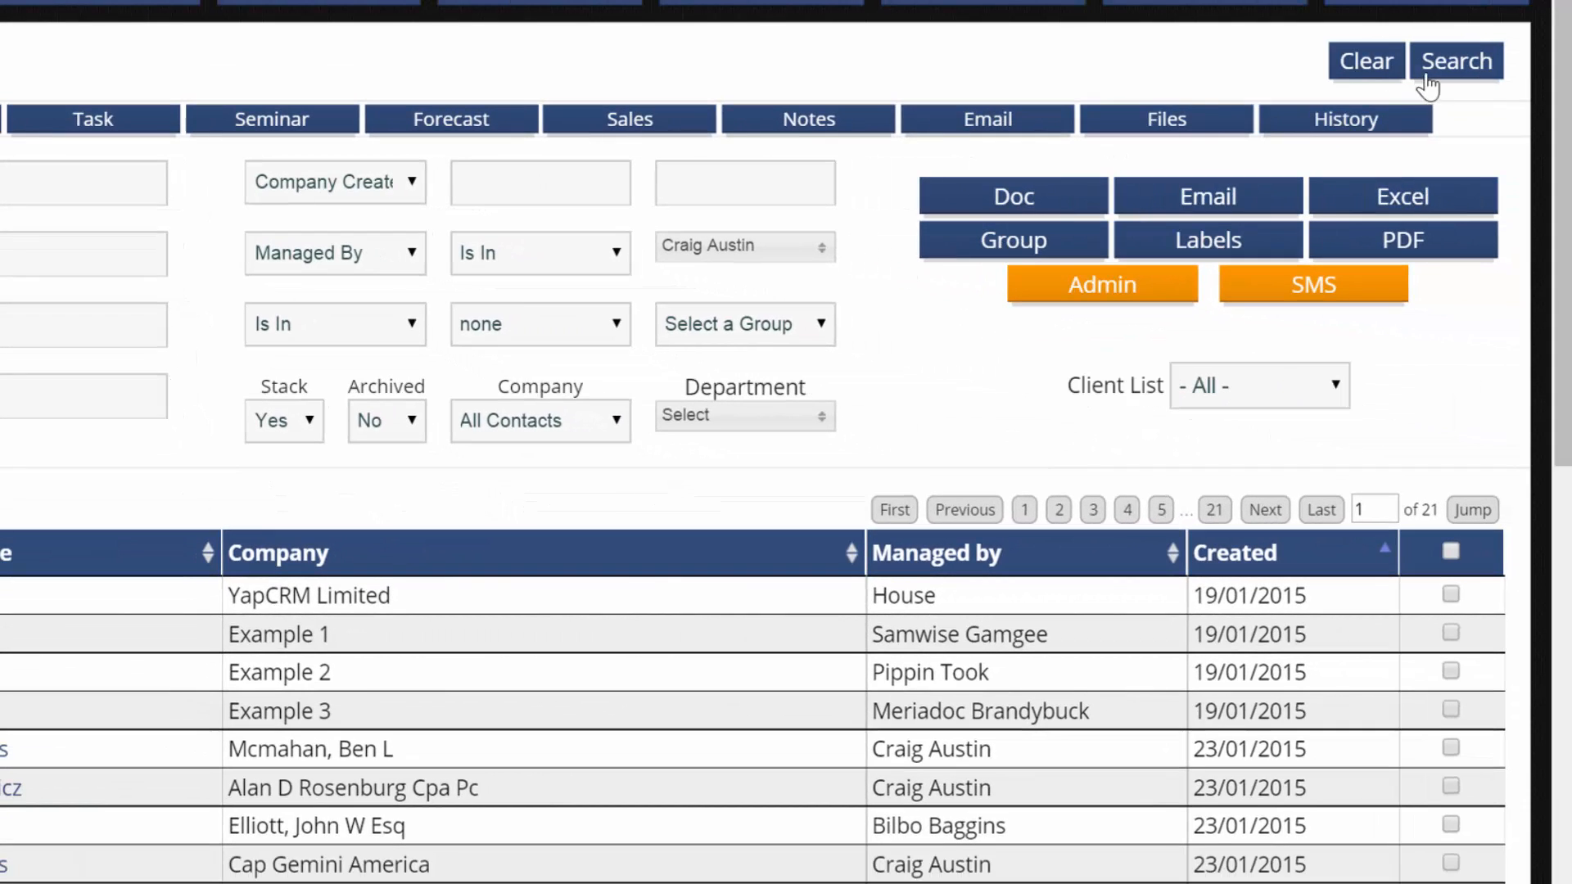
{"action": "left_click", "coordinate": [1427, 82]}
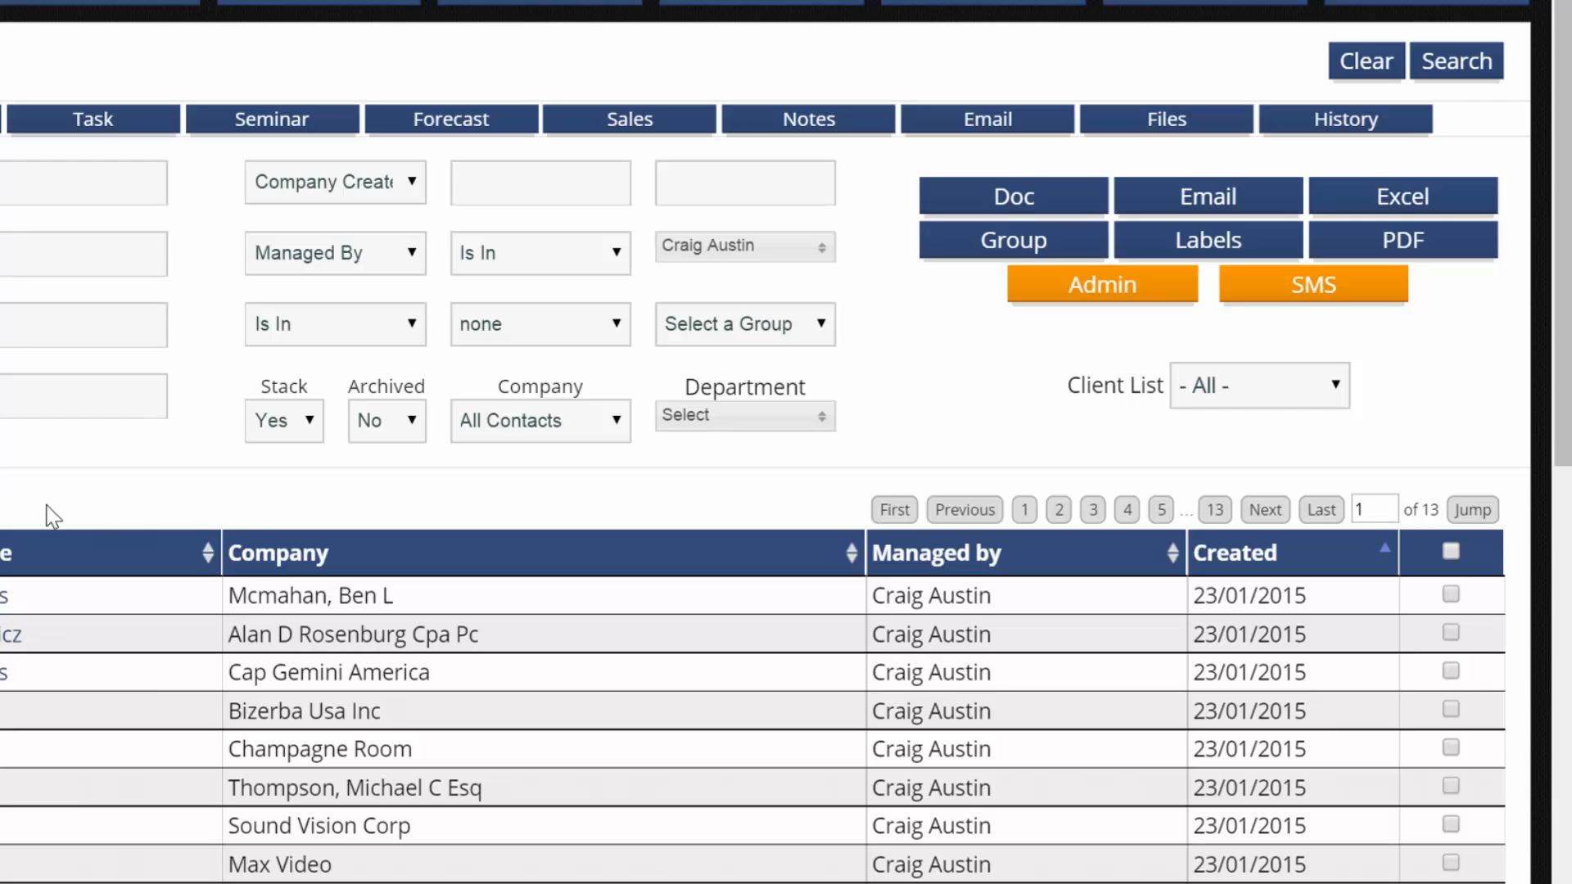
Select all results and save them as a new group named after the manager.
{"action": "left_click", "coordinate": [1452, 552]}
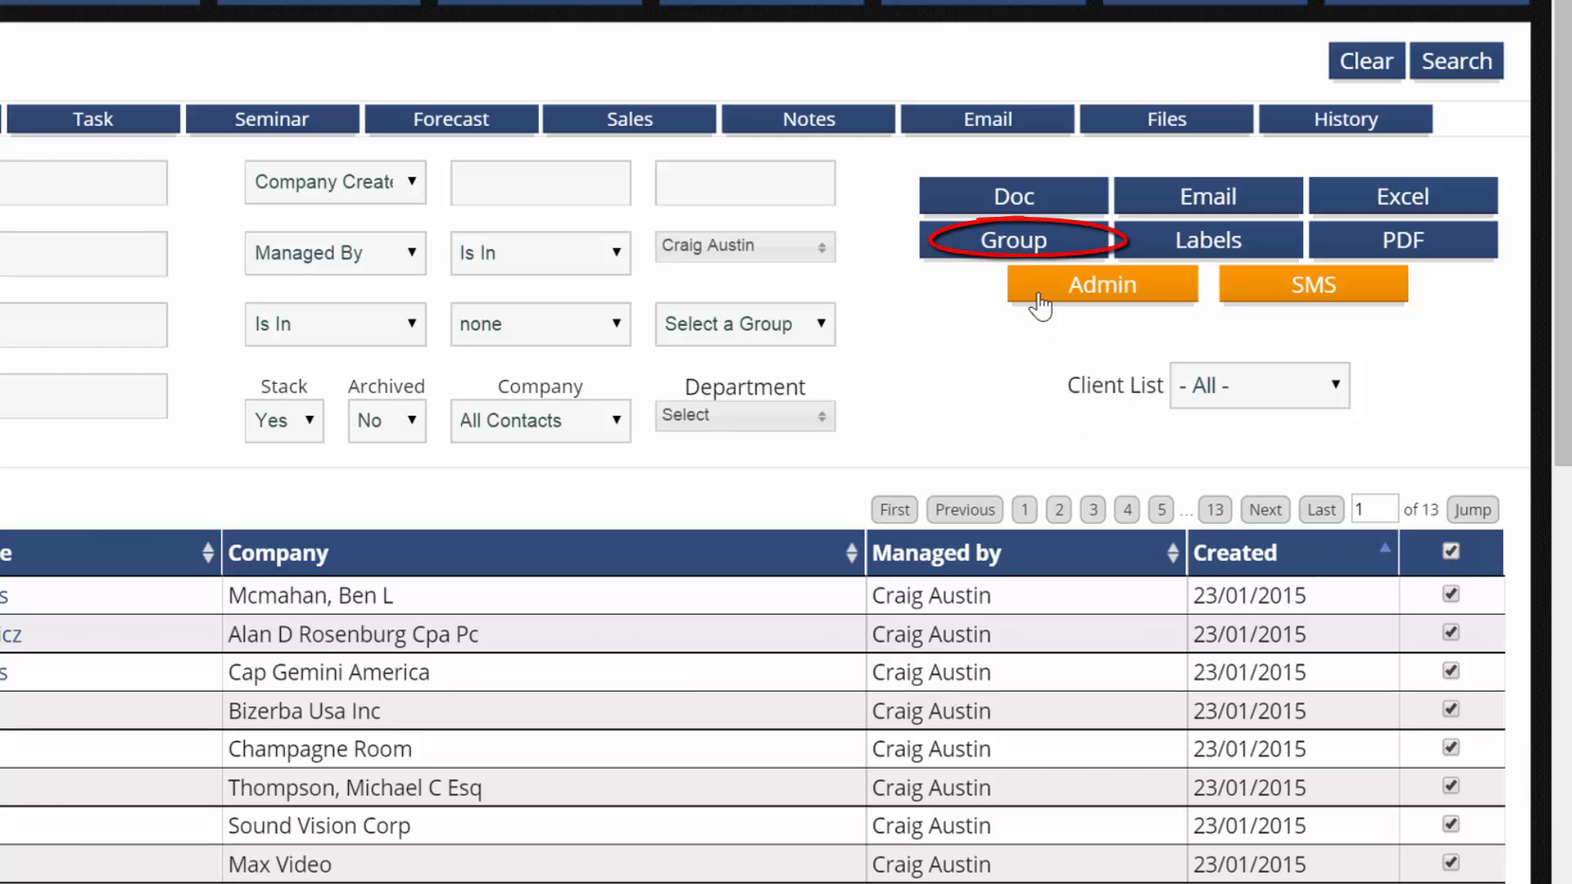
{"action": "left_click", "coordinate": [1004, 244]}
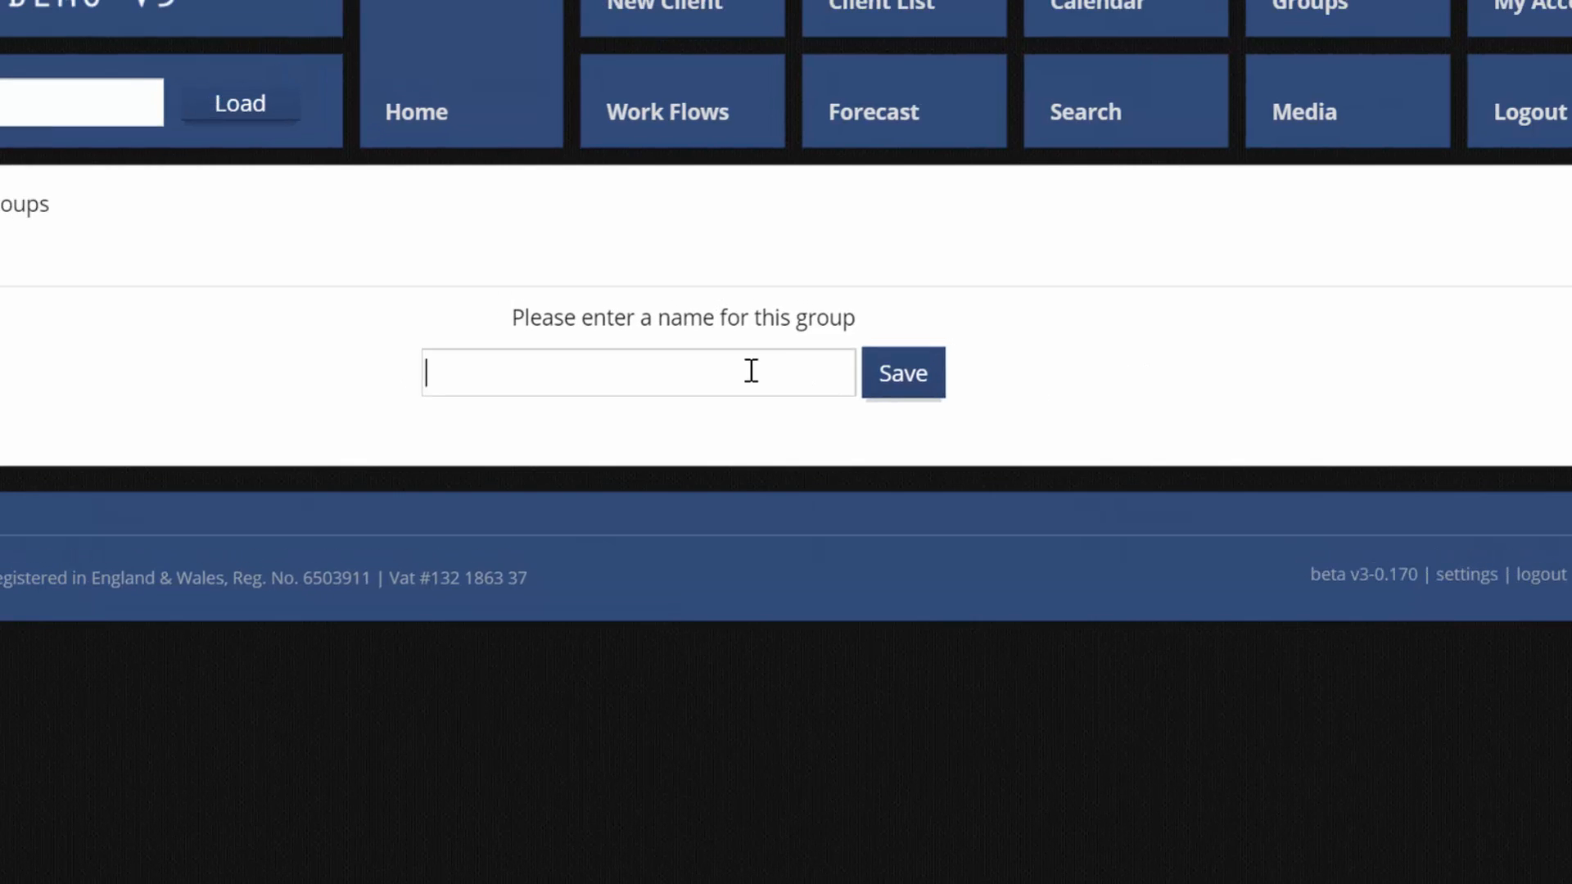
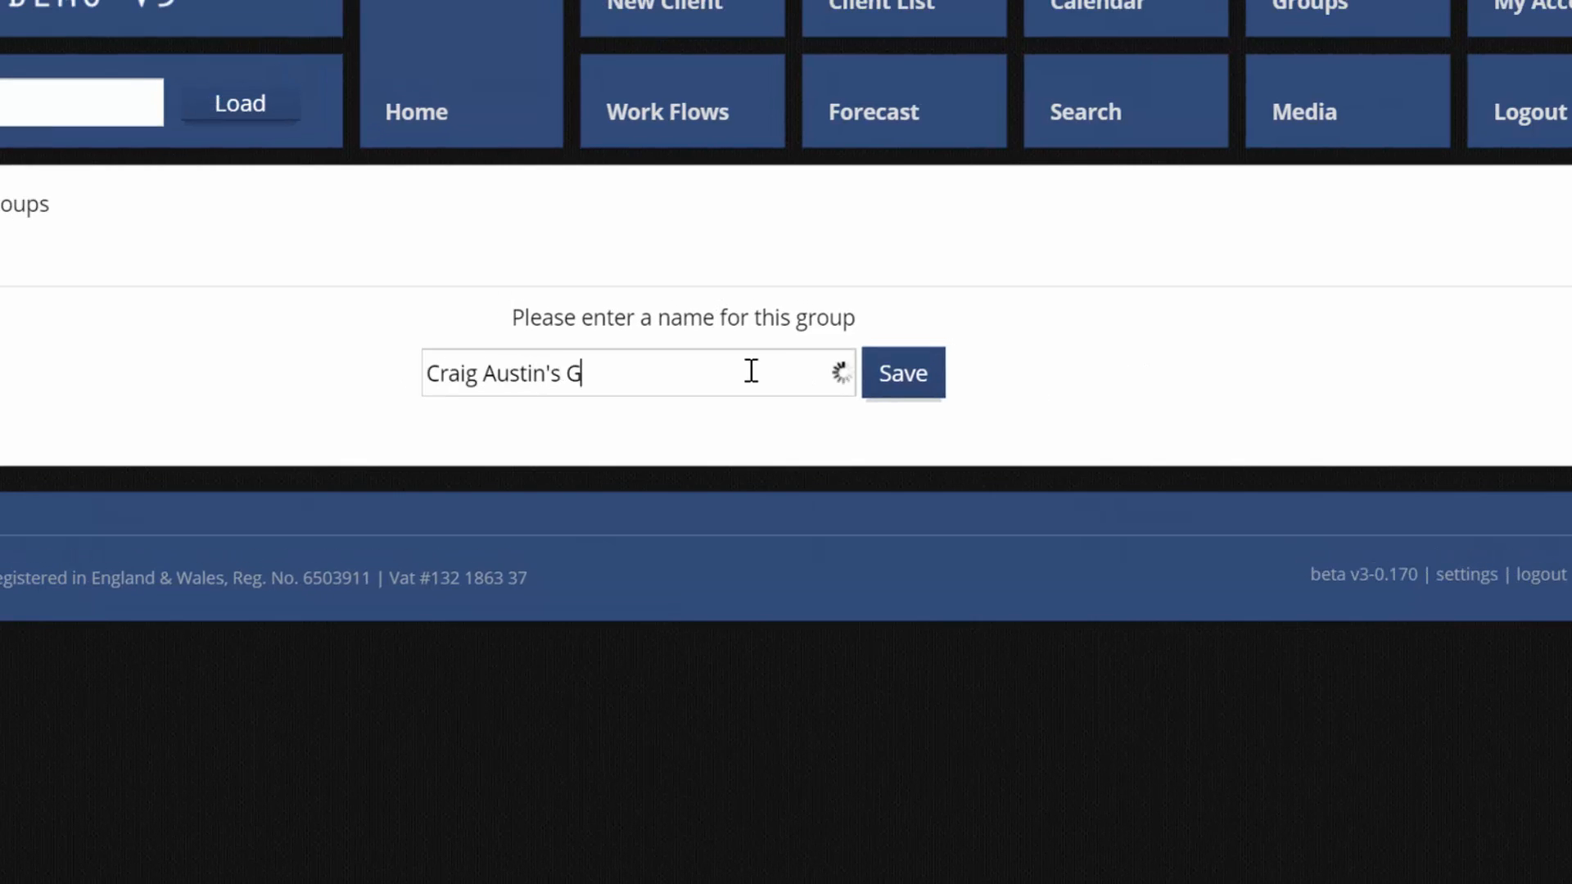
{"action": "type", "text": "roup"}
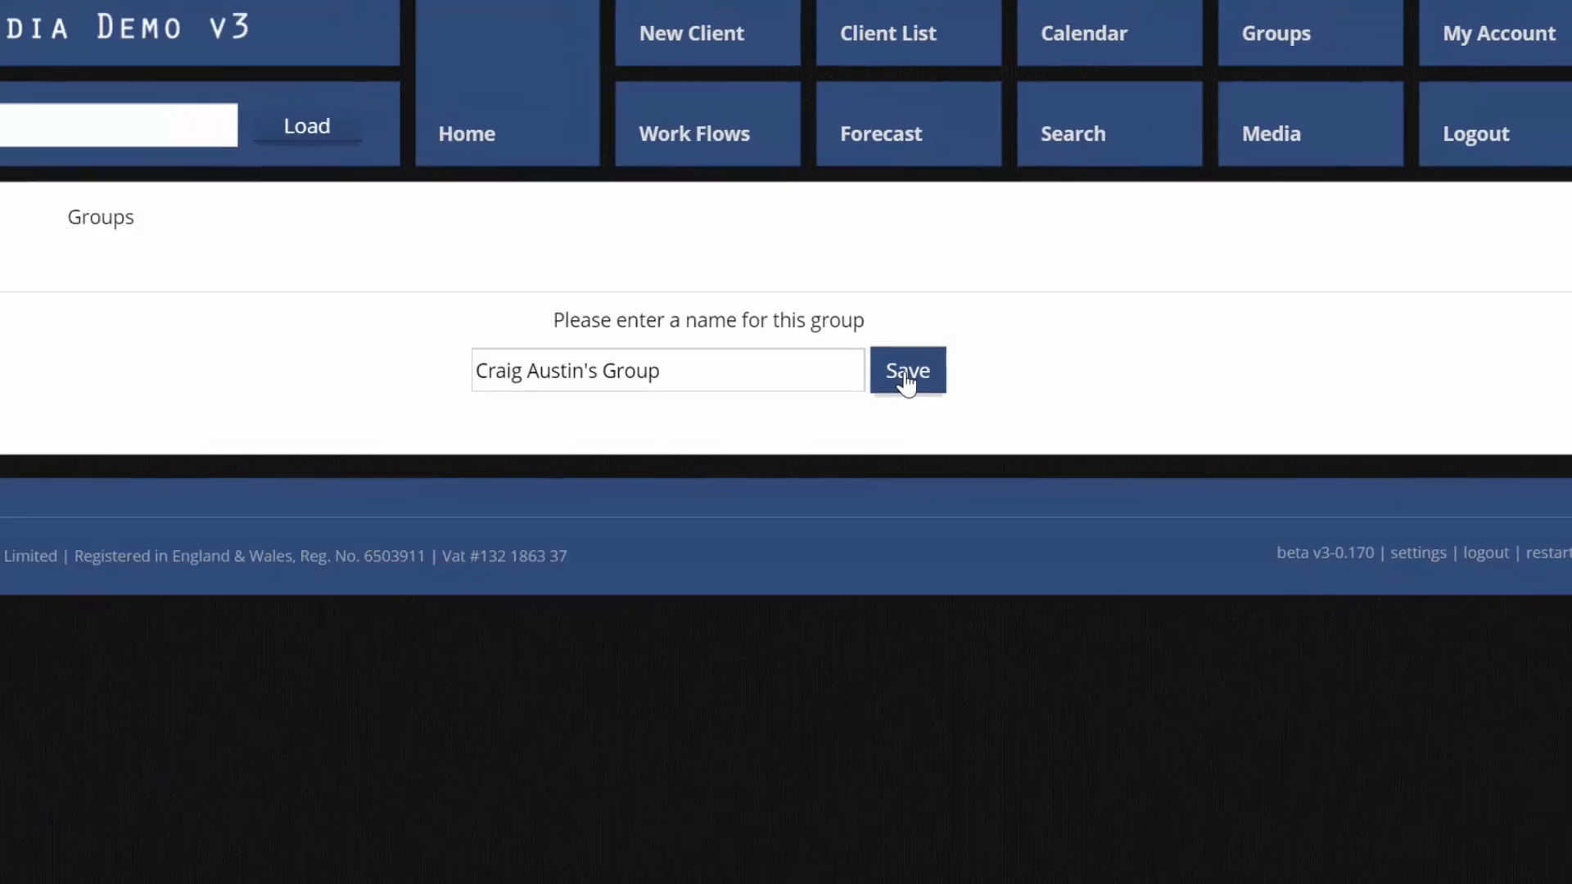
{"action": "left_click", "coordinate": [906, 381]}
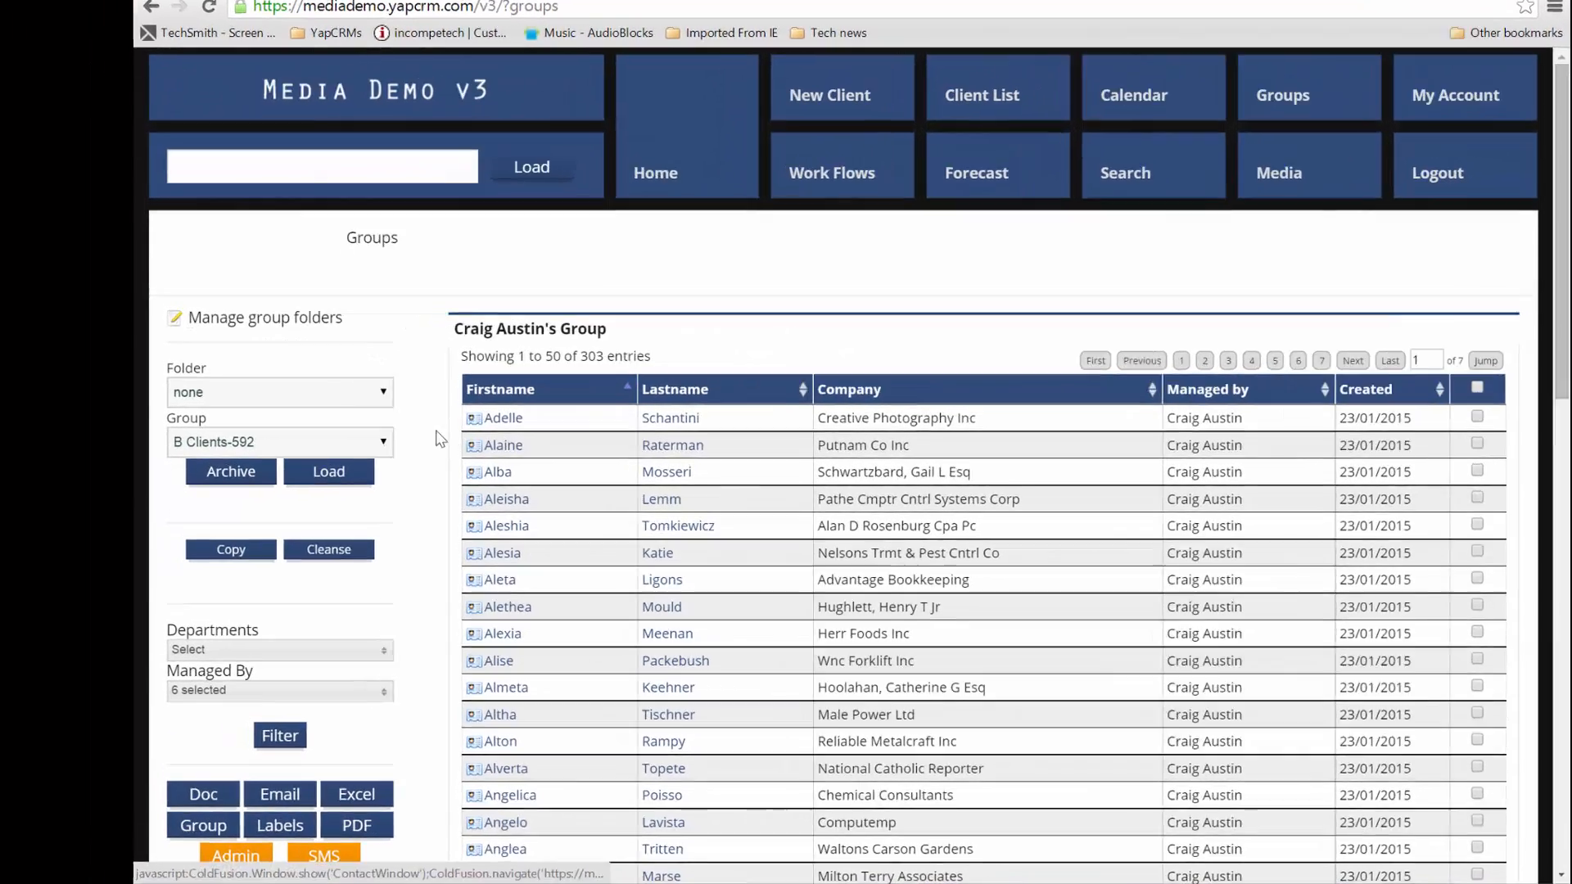
{"action": "left_click", "coordinate": [385, 442]}
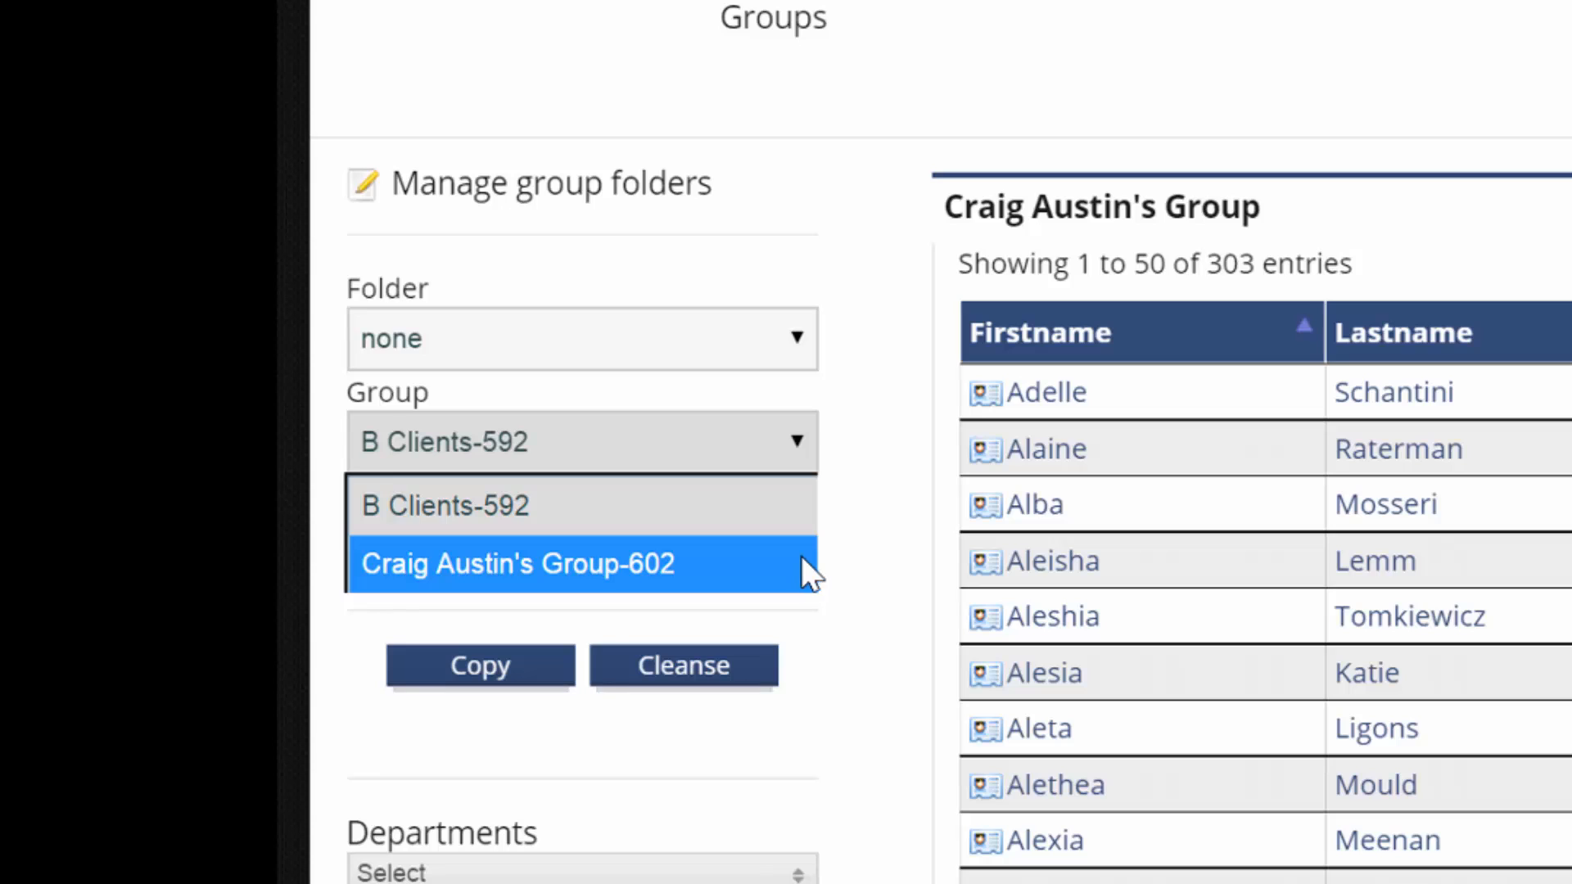
{"action": "left_click", "coordinate": [865, 511]}
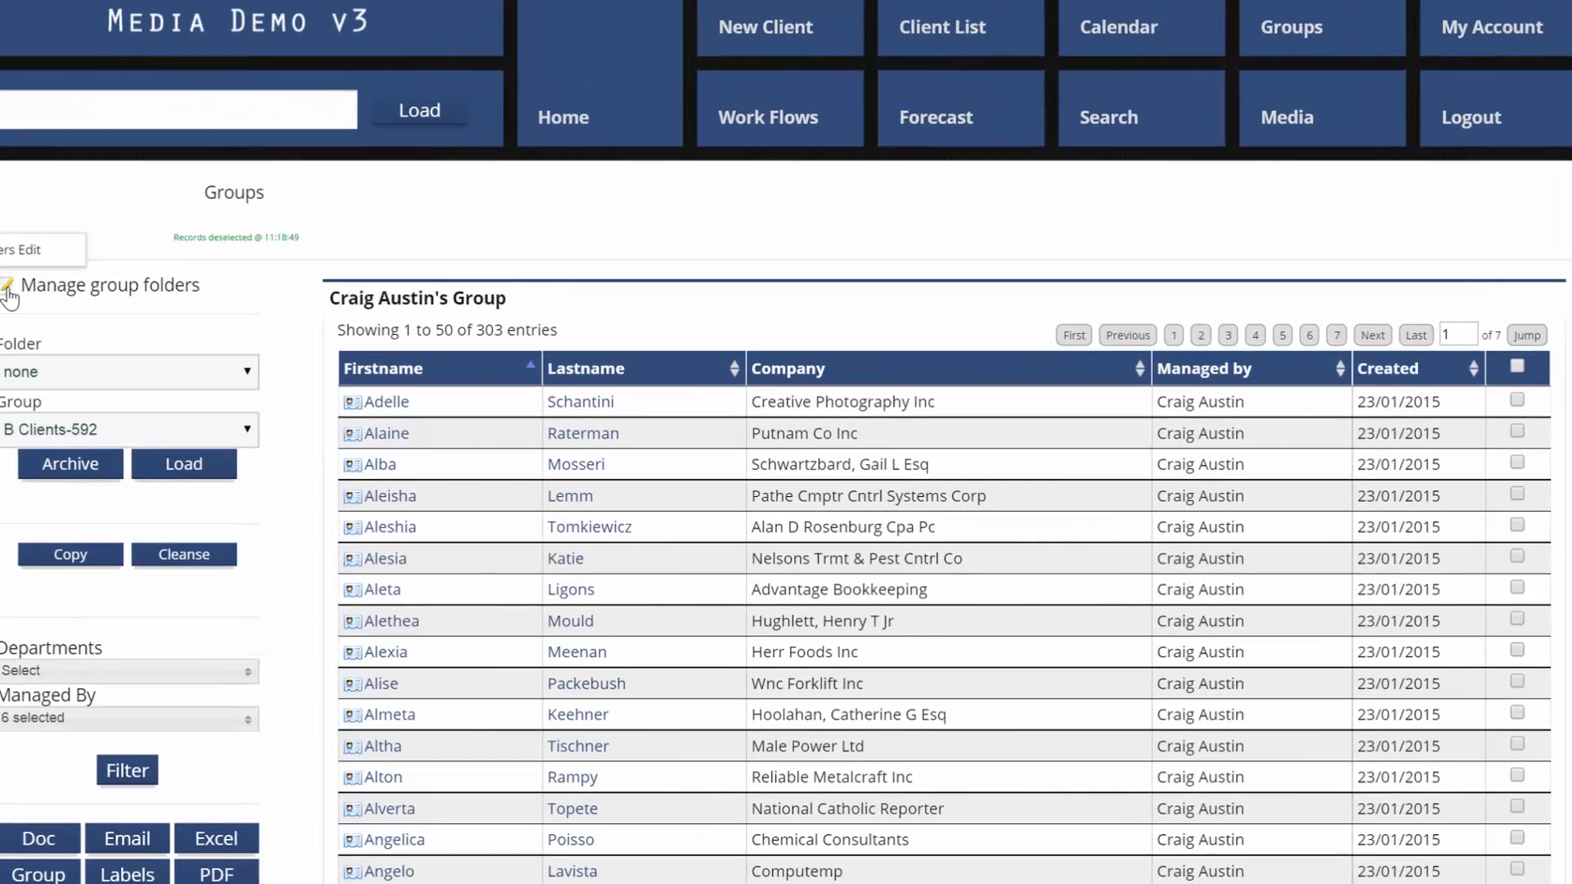
Create a new group folder named after the manager in Manage Group Folders.
{"action": "left_click", "coordinate": [164, 335]}
{"action": "left_click", "coordinate": [660, 313]}
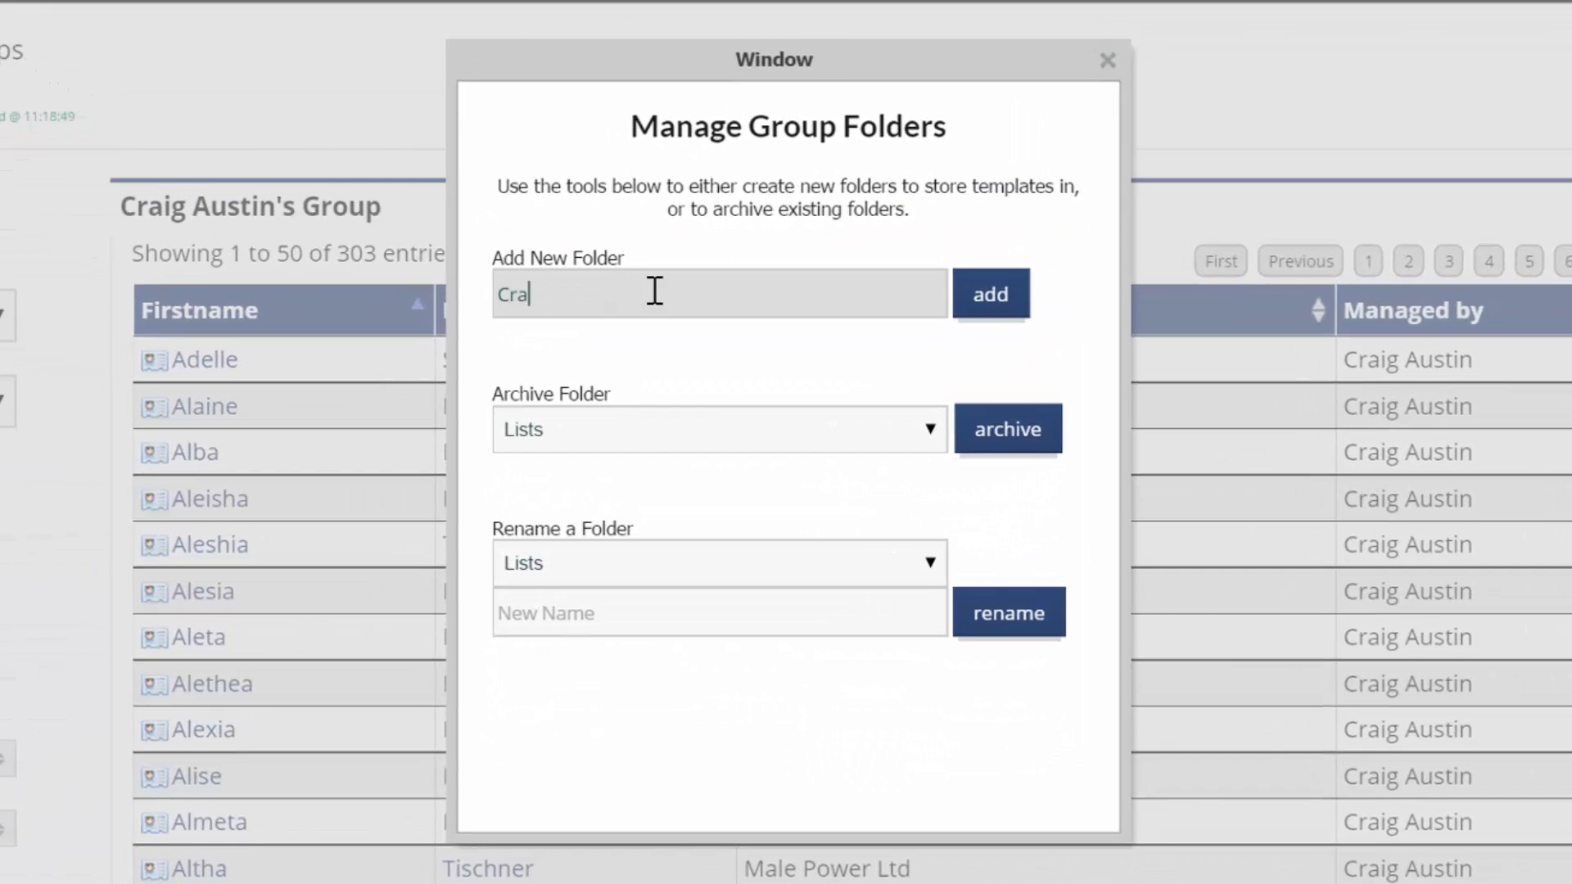
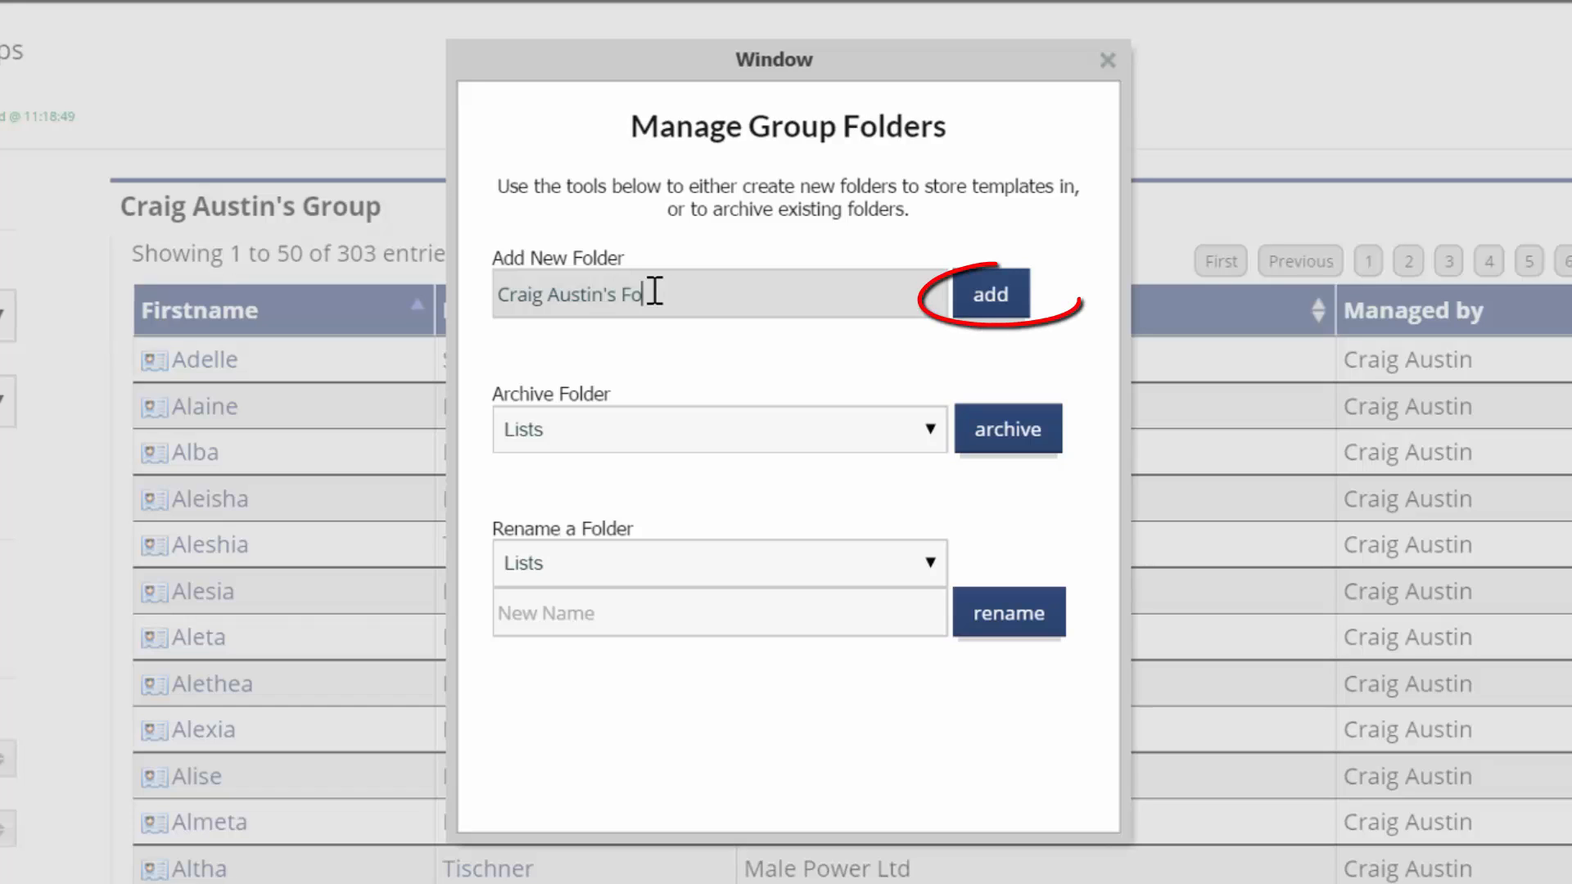
{"action": "type", "text": "lder"}
{"action": "left_click", "coordinate": [991, 311]}
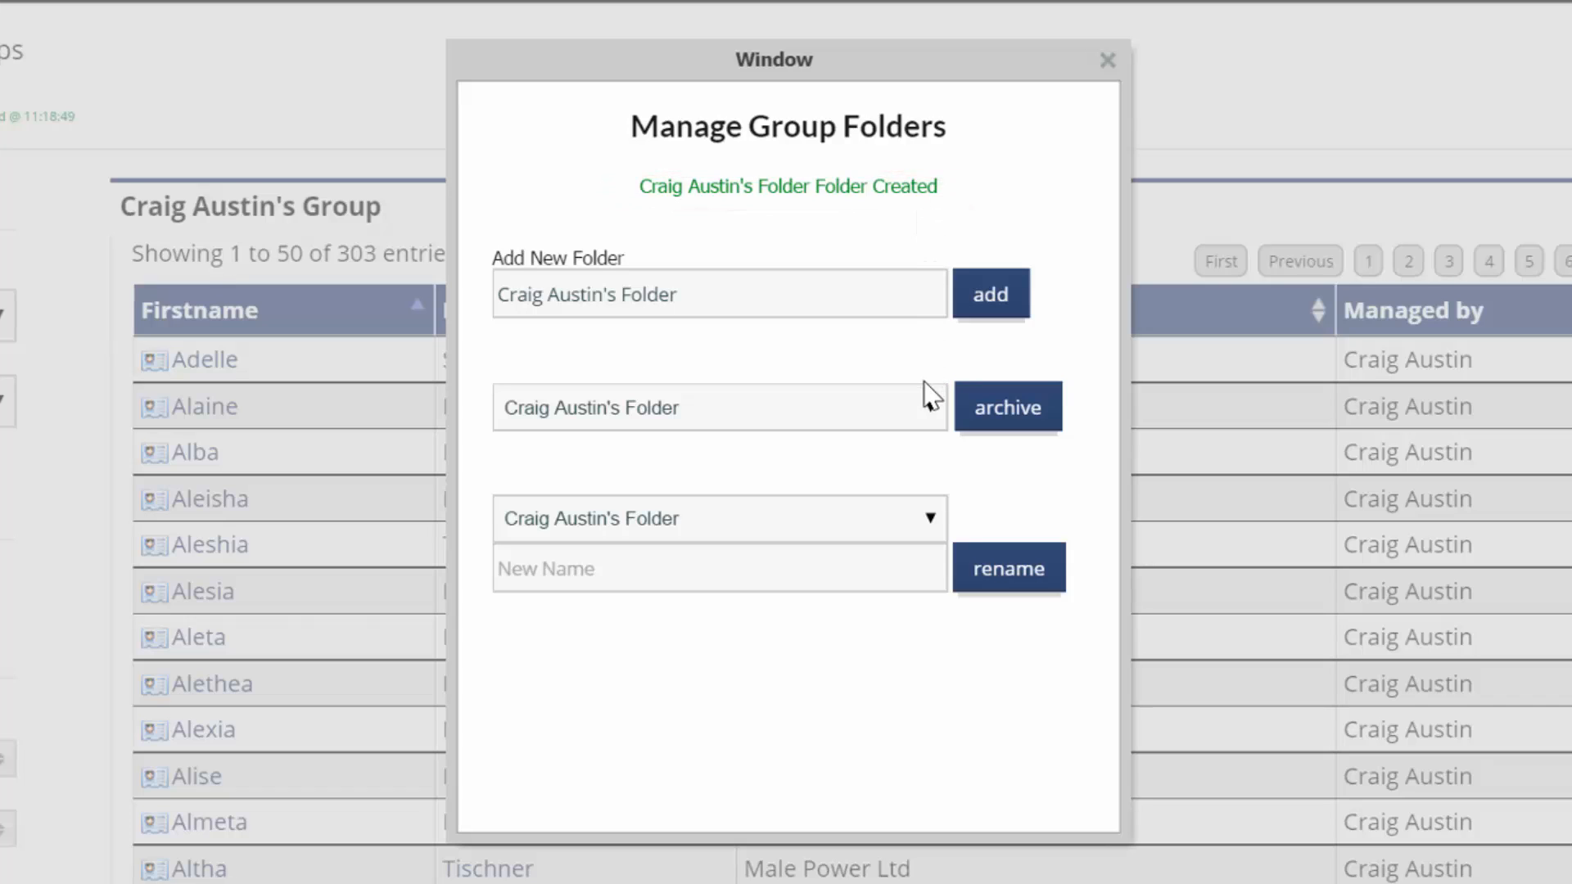
Check the archive and rename folder lists with the new folder chosen, then close the folder manager.
{"action": "left_click", "coordinate": [928, 407]}
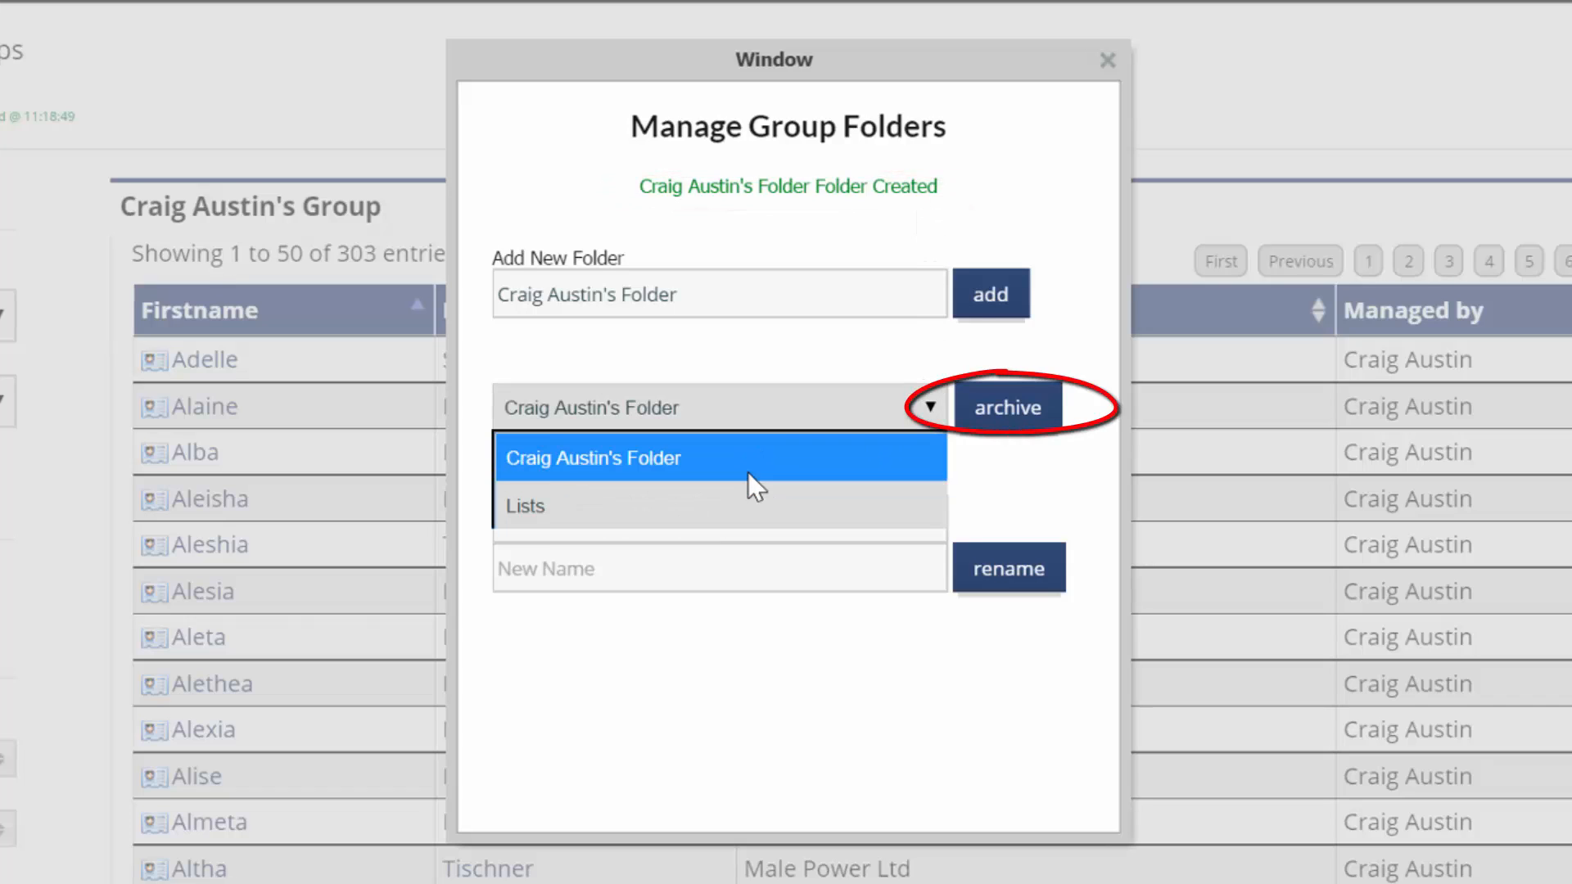
{"action": "left_click", "coordinate": [709, 652]}
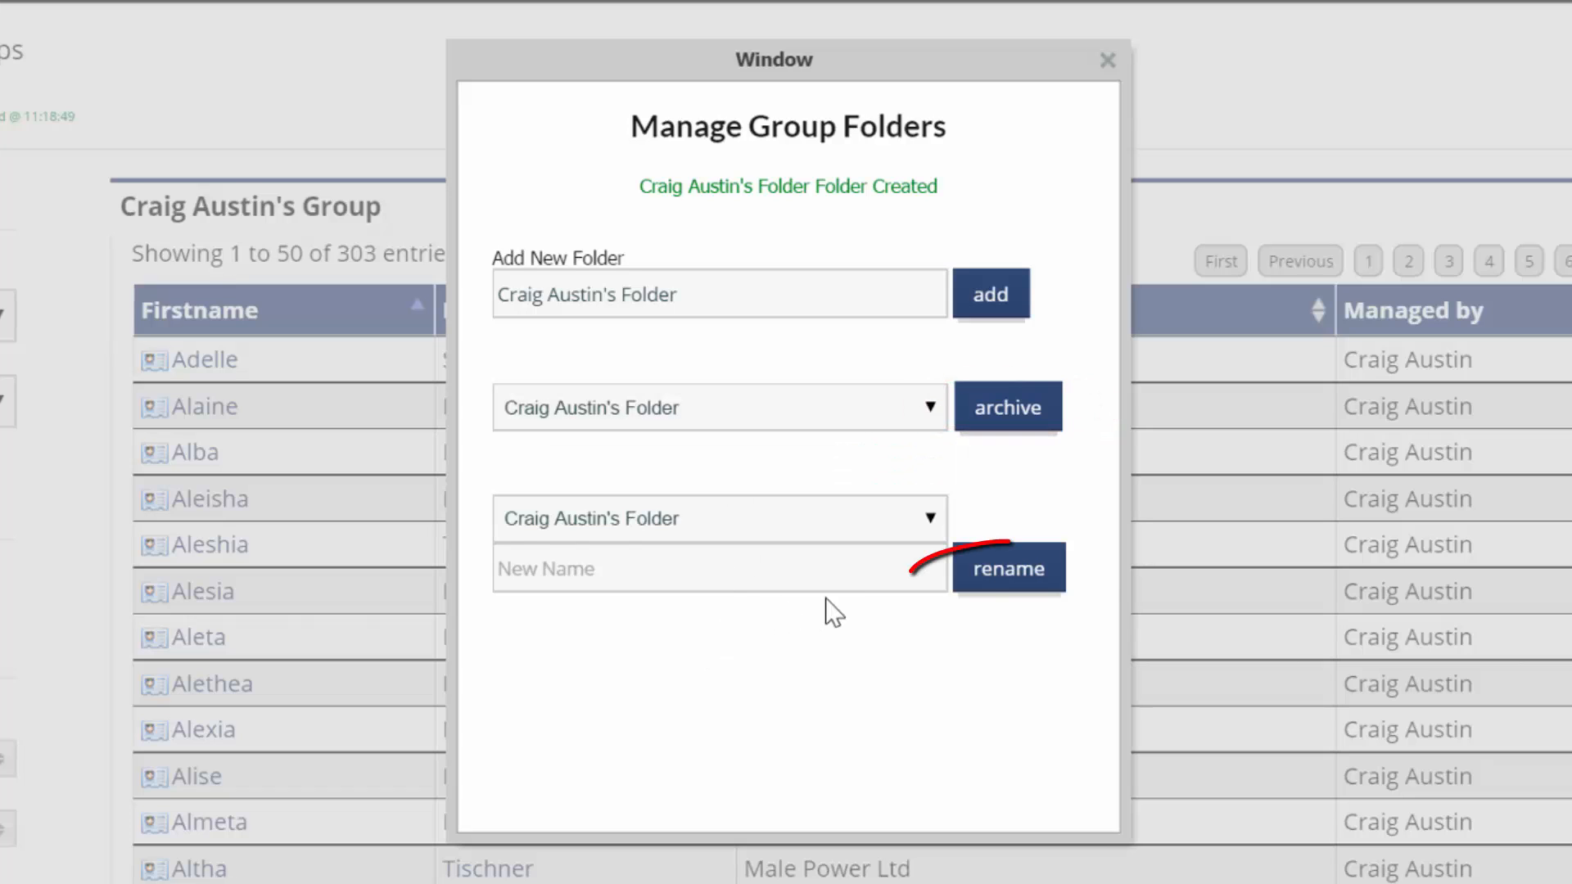
{"action": "left_click", "coordinate": [936, 517]}
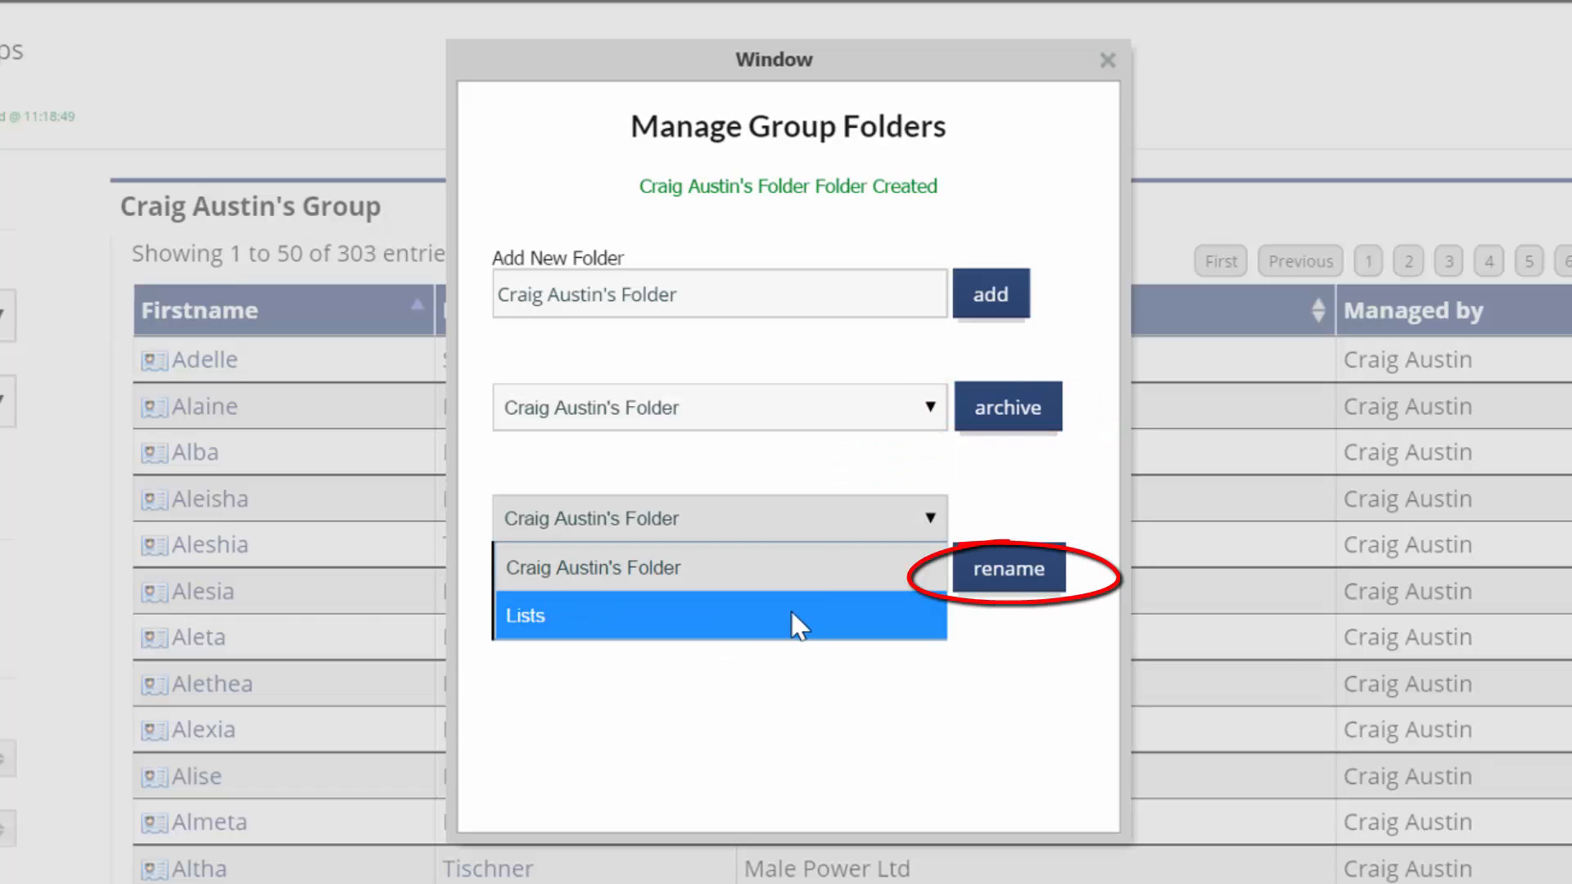
{"action": "left_click", "coordinate": [1035, 656]}
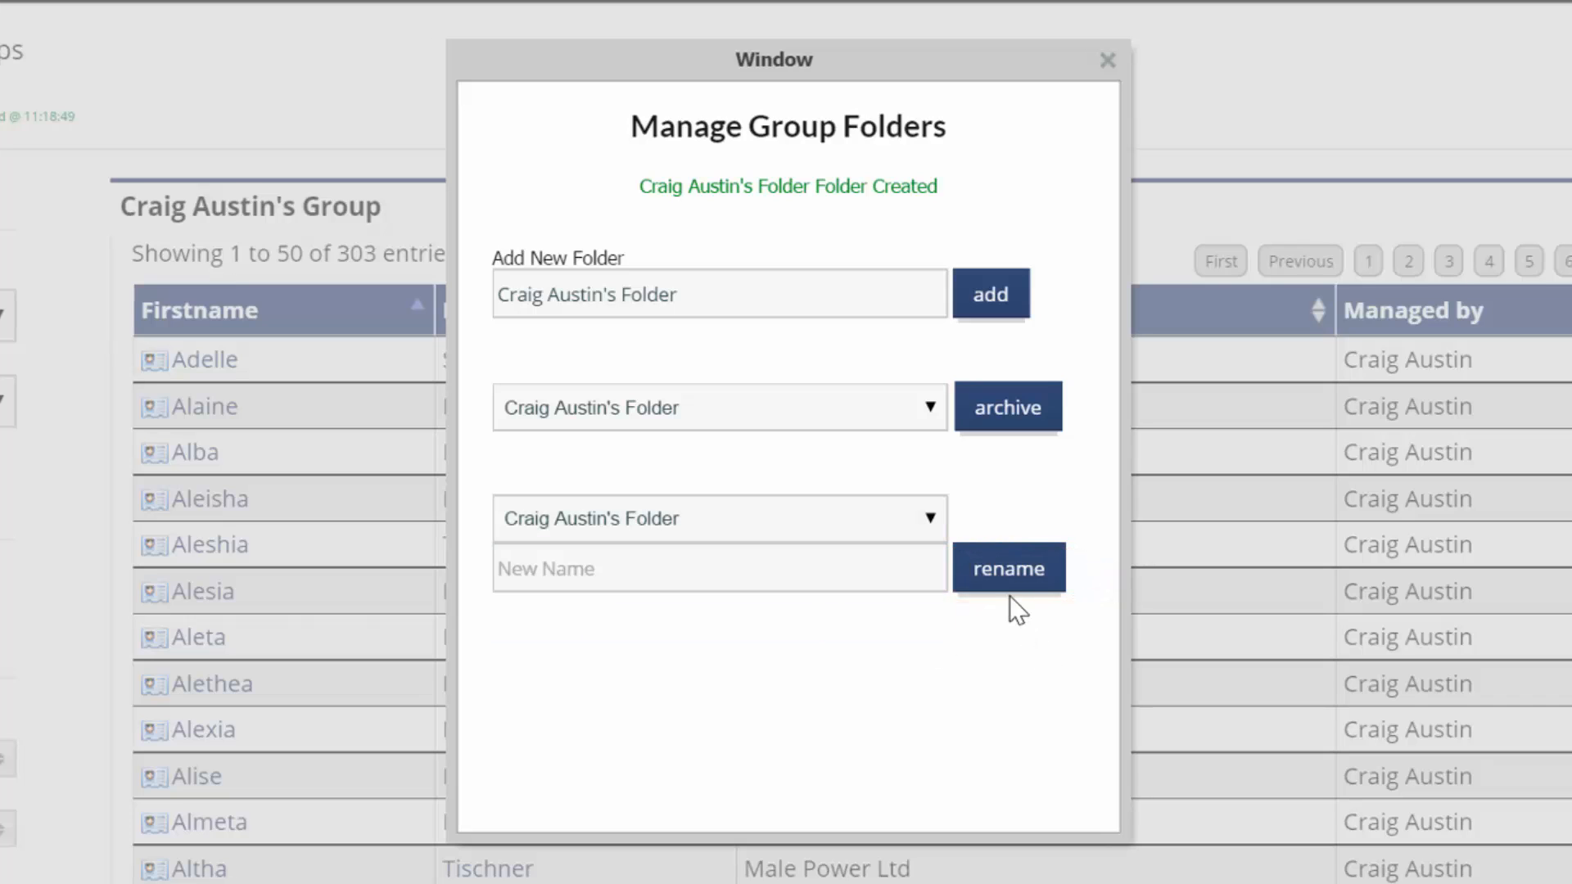
{"action": "left_click", "coordinate": [1107, 59]}
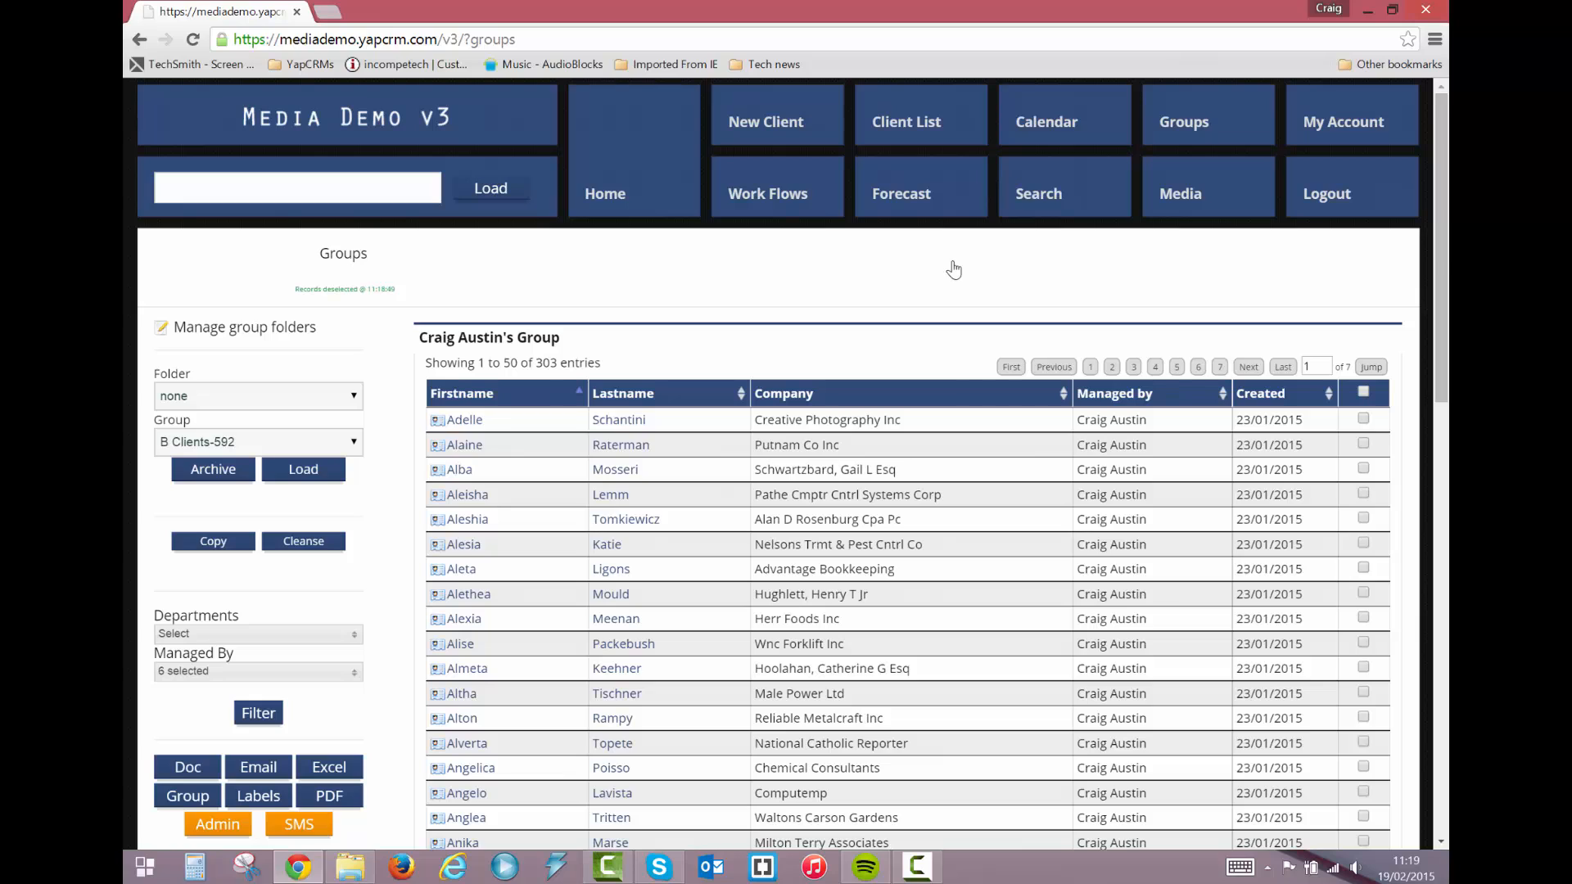
Select all 303 group contacts and move the group into the manager's new folder.
{"action": "left_click", "coordinate": [1365, 394]}
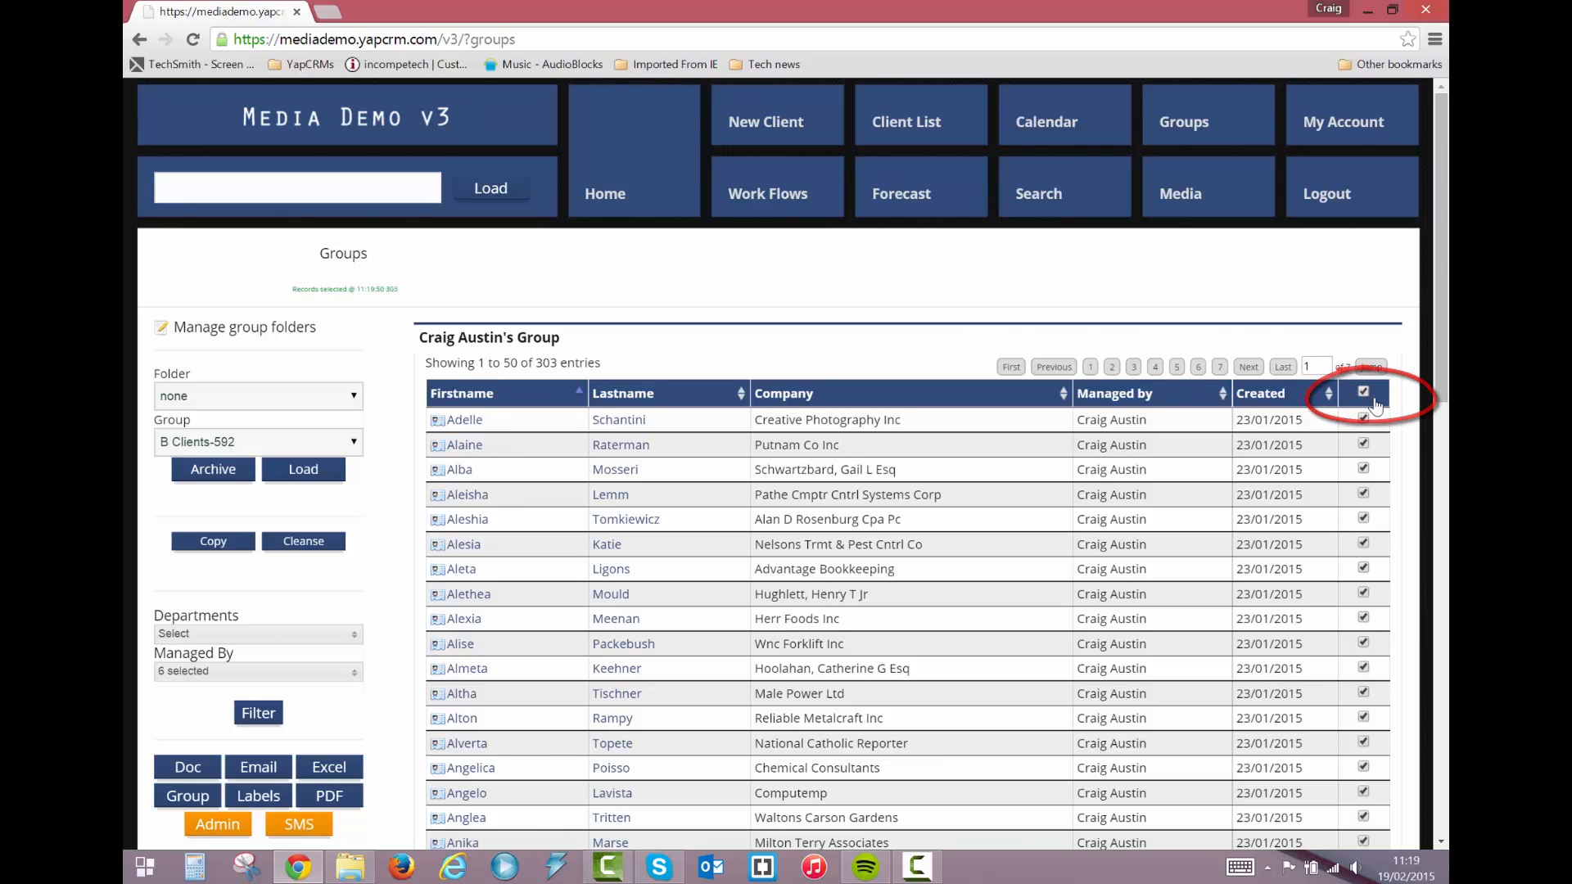
{"action": "scroll", "coordinate": [1375, 405], "scroll_direction": "down", "scroll_amount": 6}
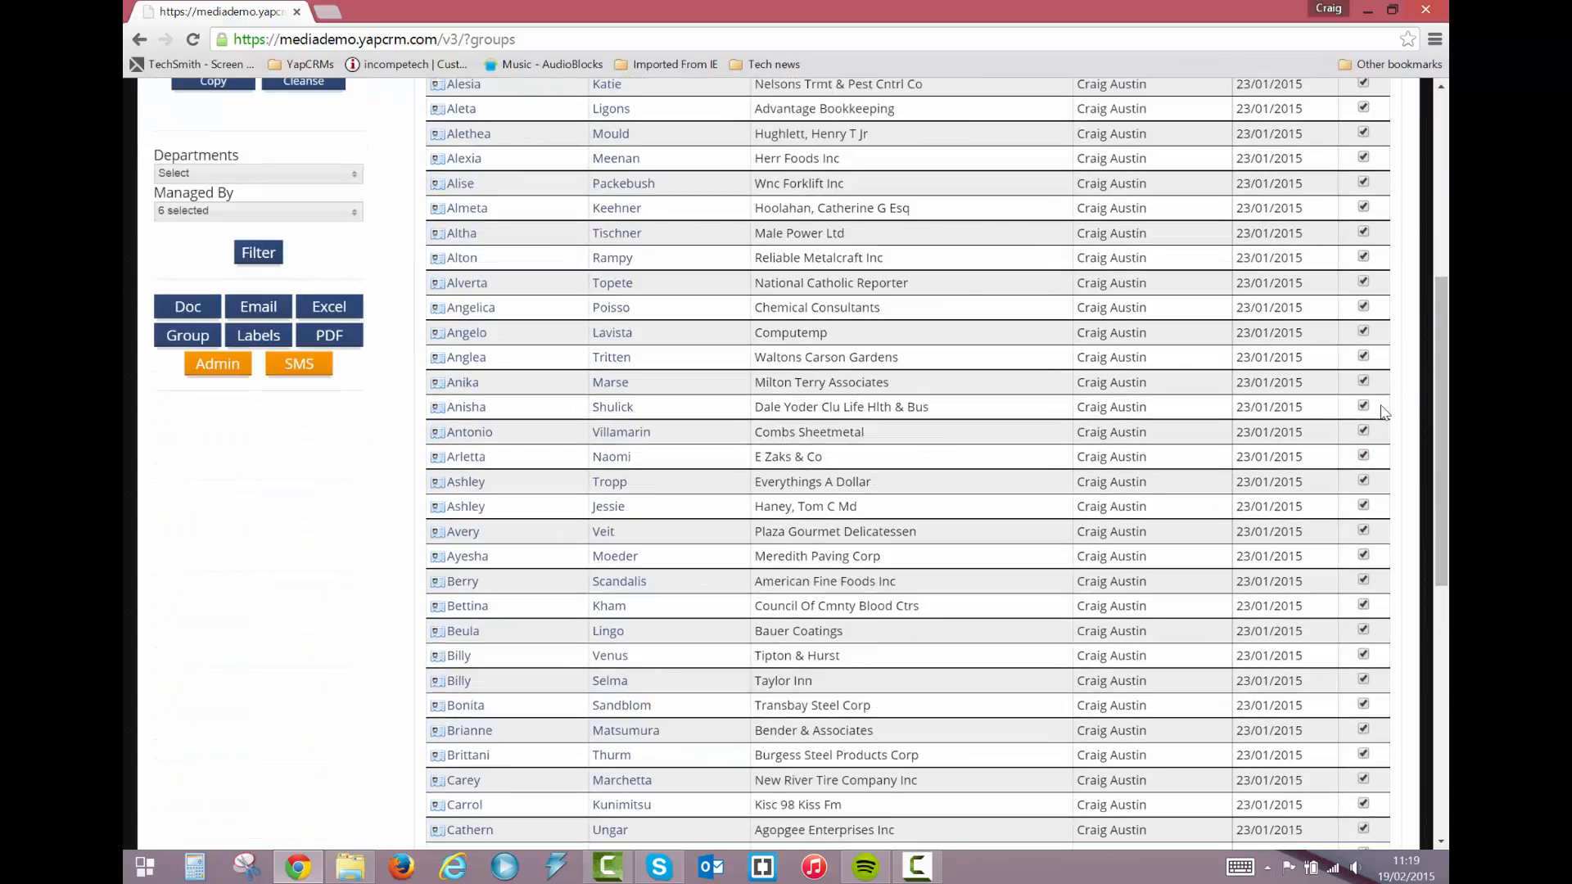
{"action": "scroll", "coordinate": [1384, 412], "scroll_direction": "down", "scroll_amount": 6}
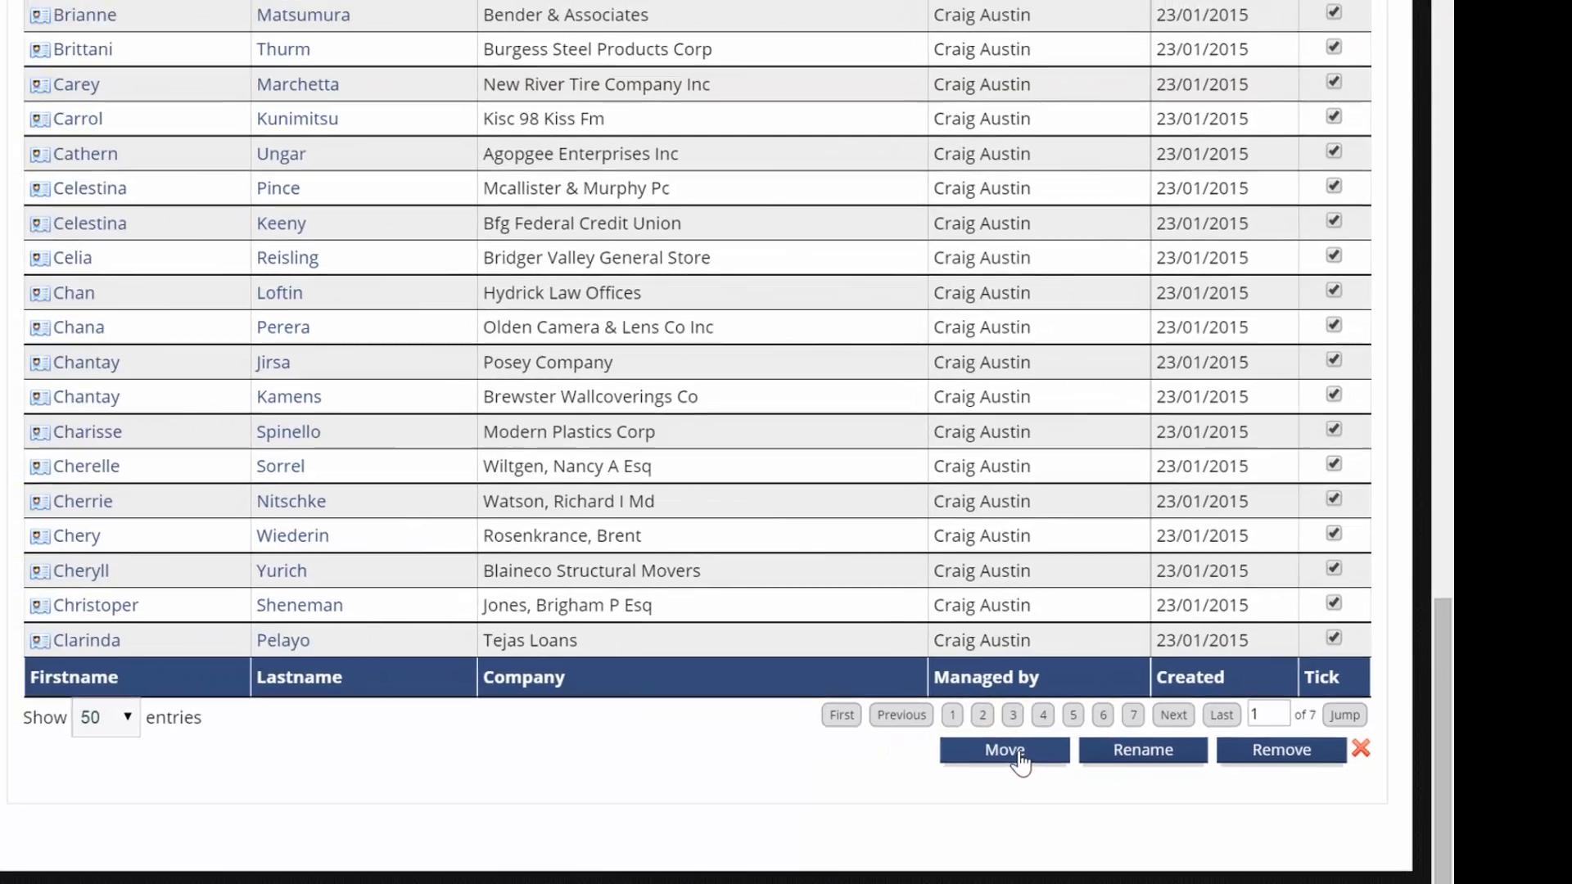
{"action": "left_click", "coordinate": [914, 747]}
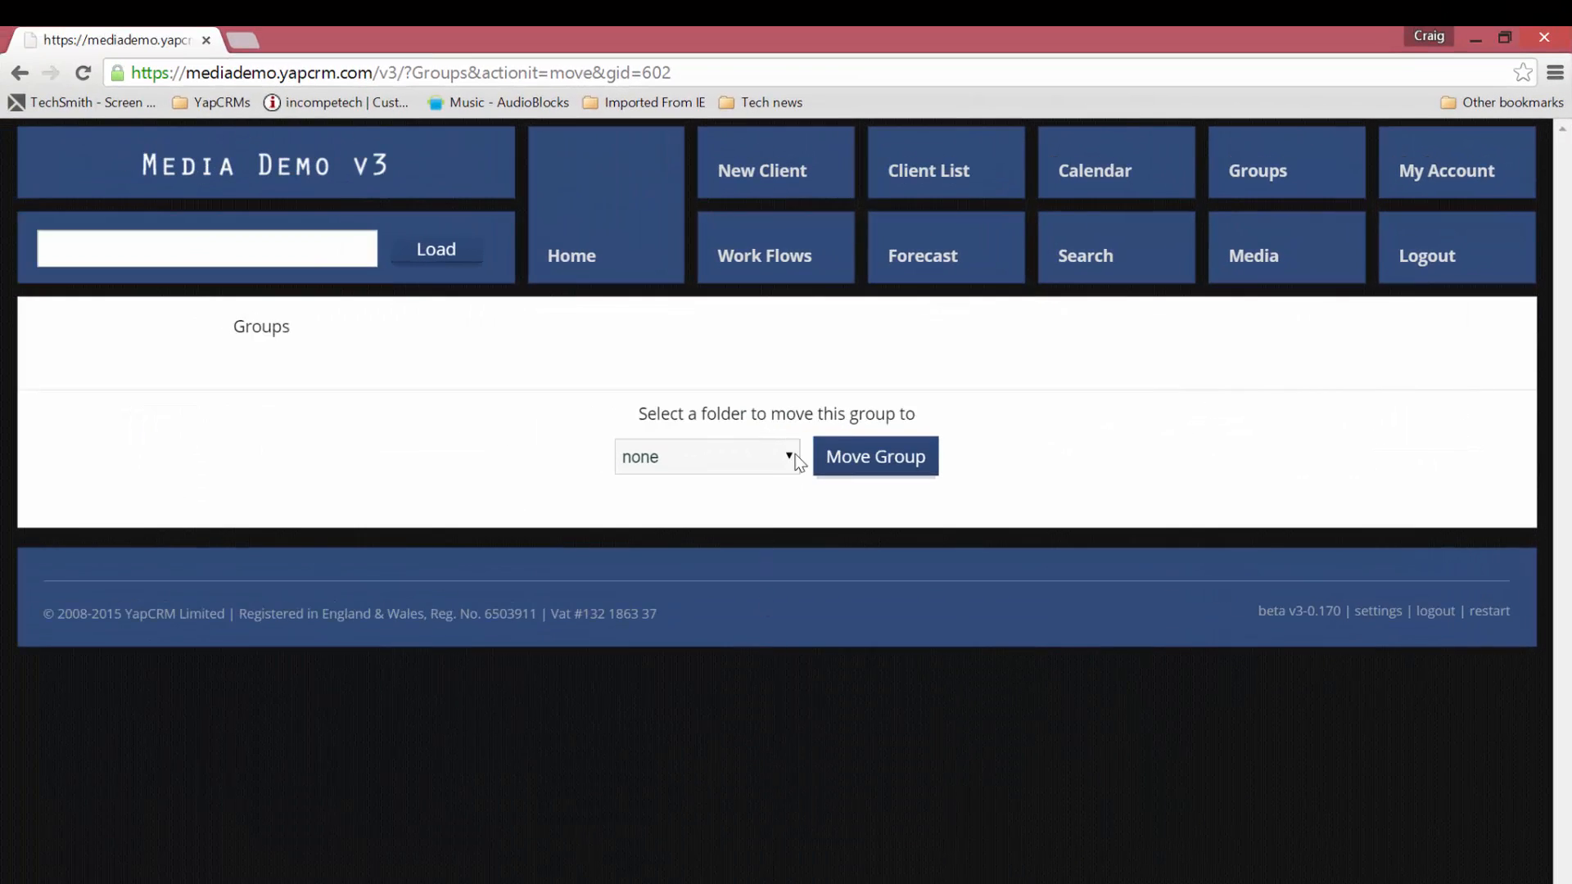
{"action": "left_click", "coordinate": [792, 455]}
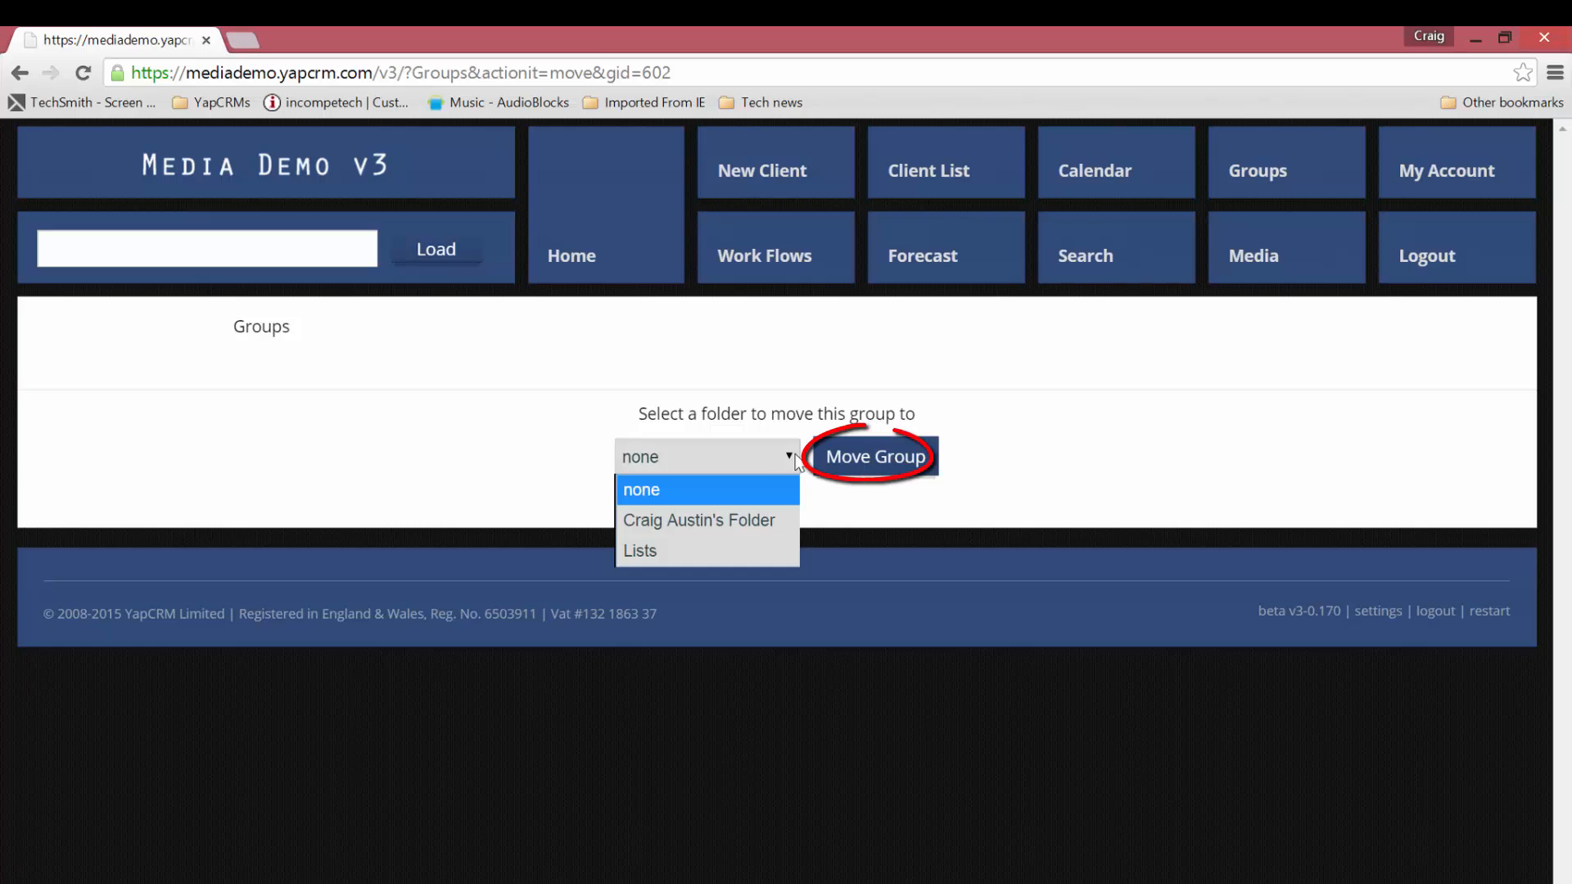
{"action": "left_click", "coordinate": [760, 523]}
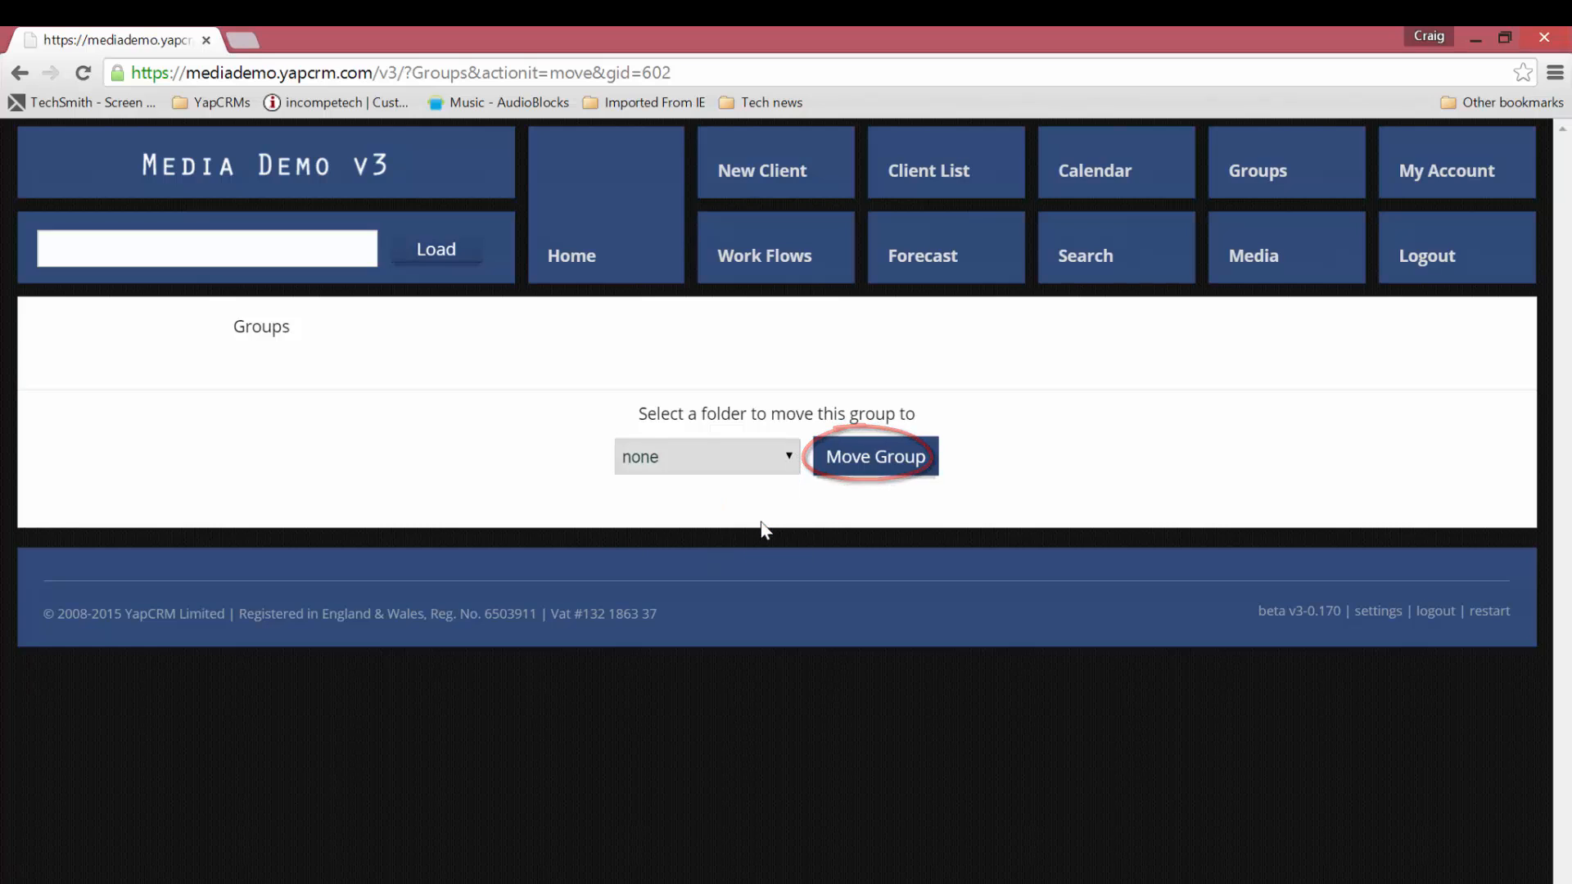
{"action": "left_click", "coordinate": [868, 480]}
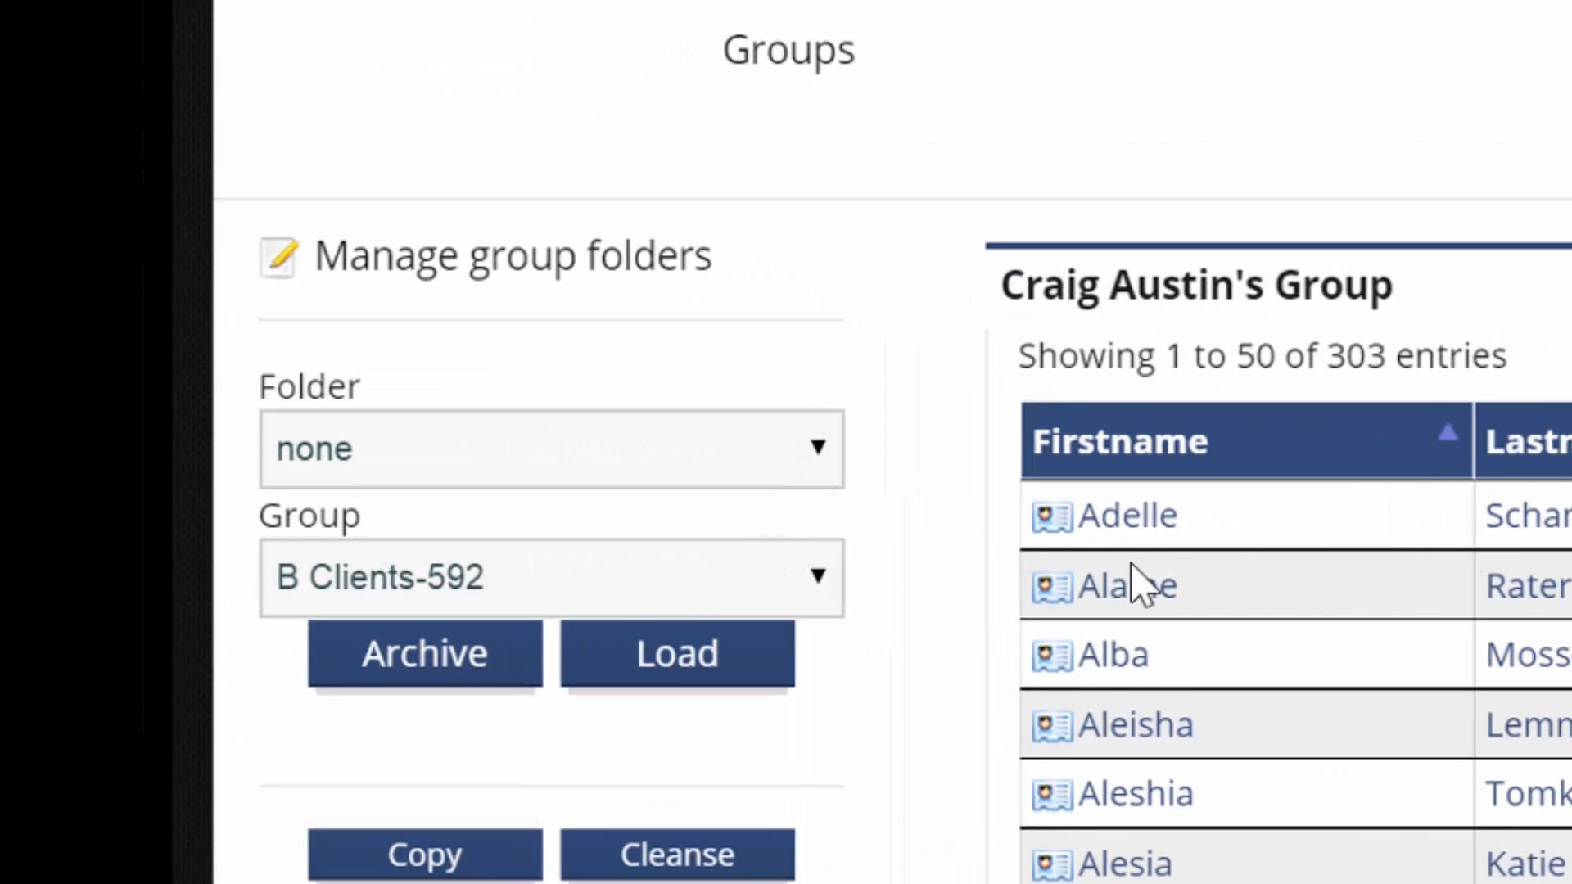
{"action": "left_click", "coordinate": [776, 596]}
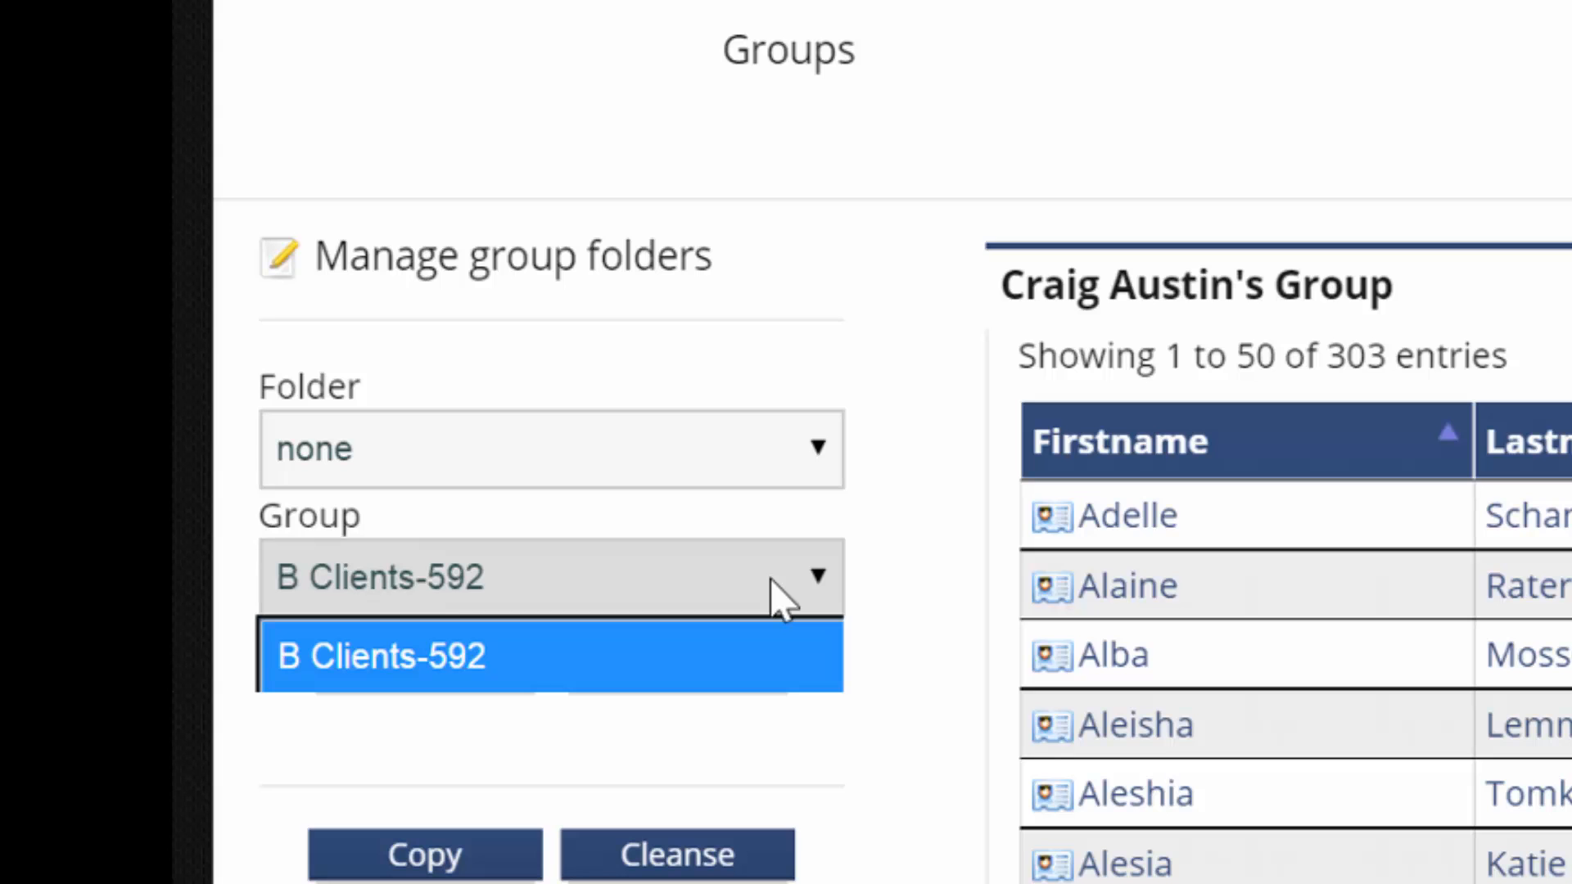
{"action": "left_click", "coordinate": [806, 447]}
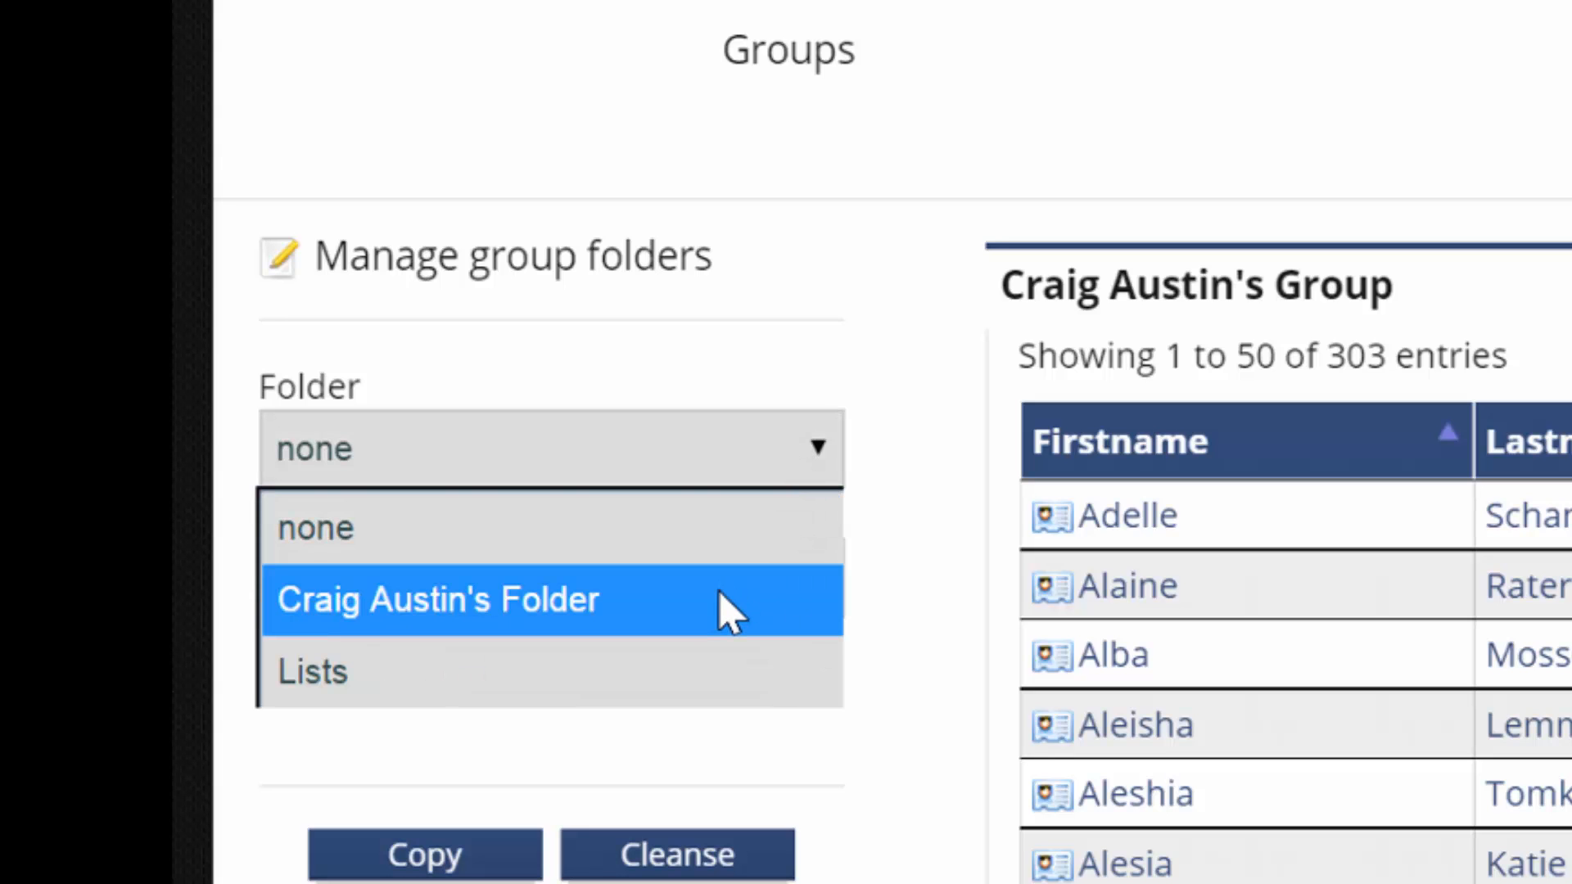
{"action": "left_click", "coordinate": [944, 516]}
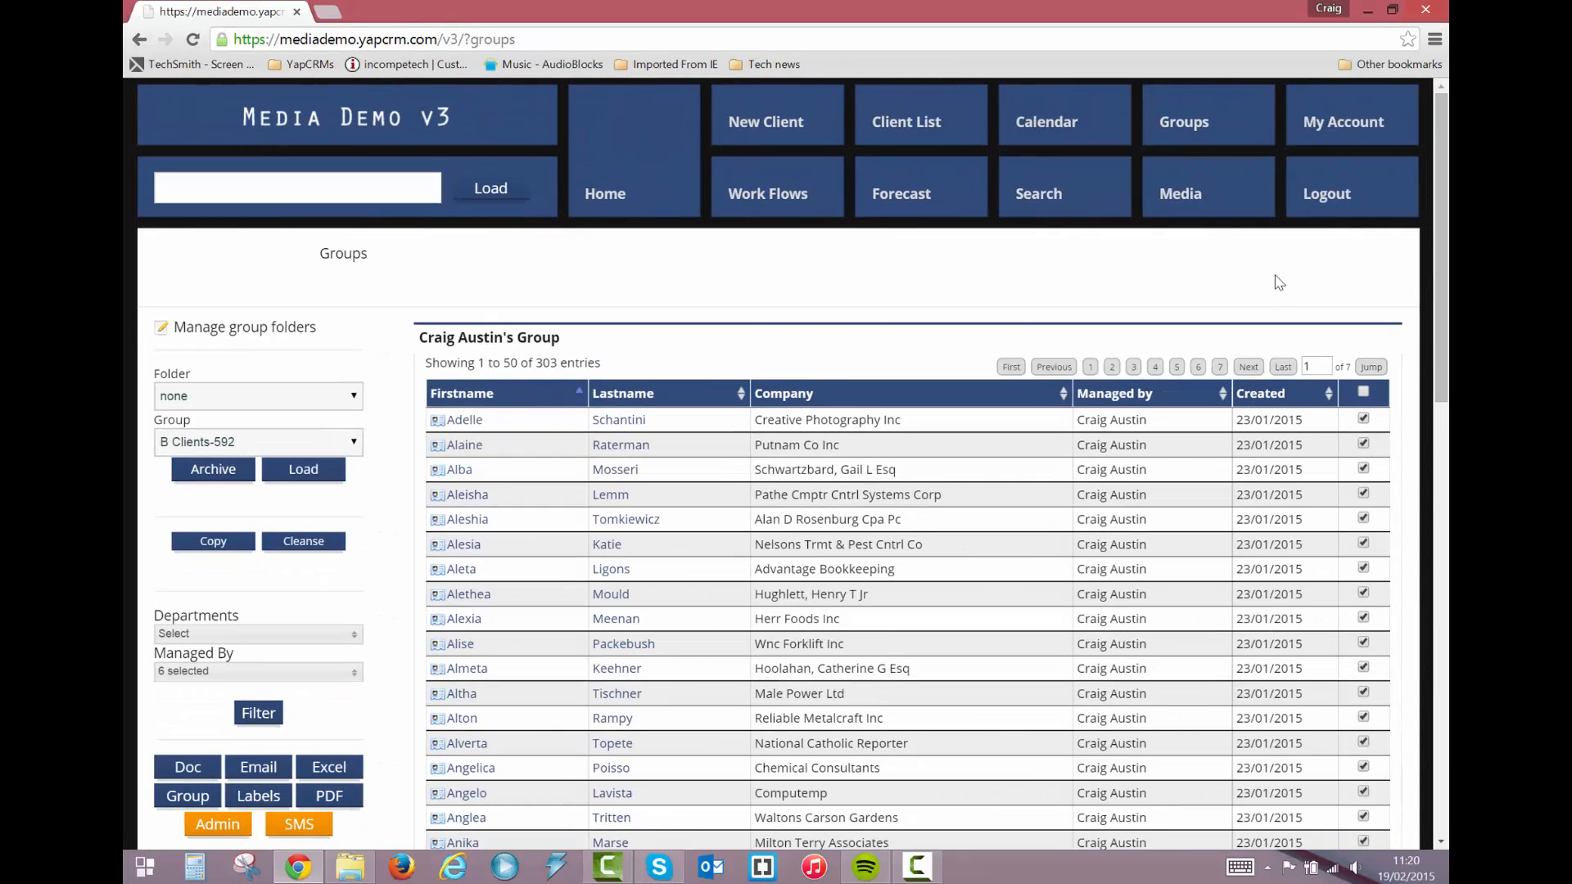
Include all six managers in Managed By and rerun the search, showing 506 entries.
{"action": "left_click", "coordinate": [1065, 202]}
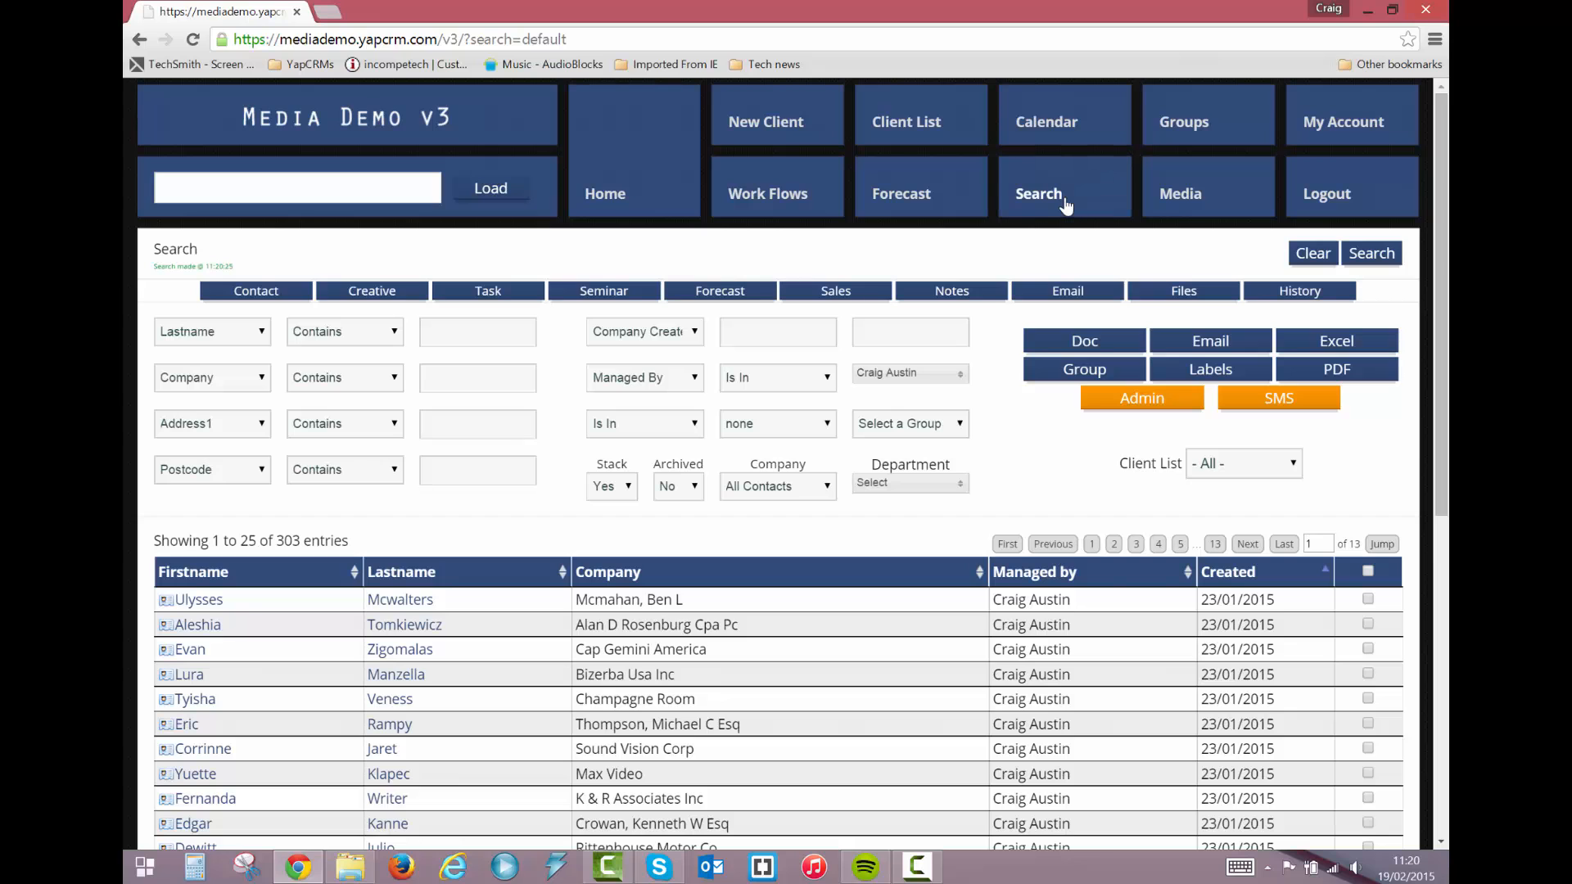
{"action": "left_click", "coordinate": [909, 373]}
{"action": "left_click", "coordinate": [899, 414]}
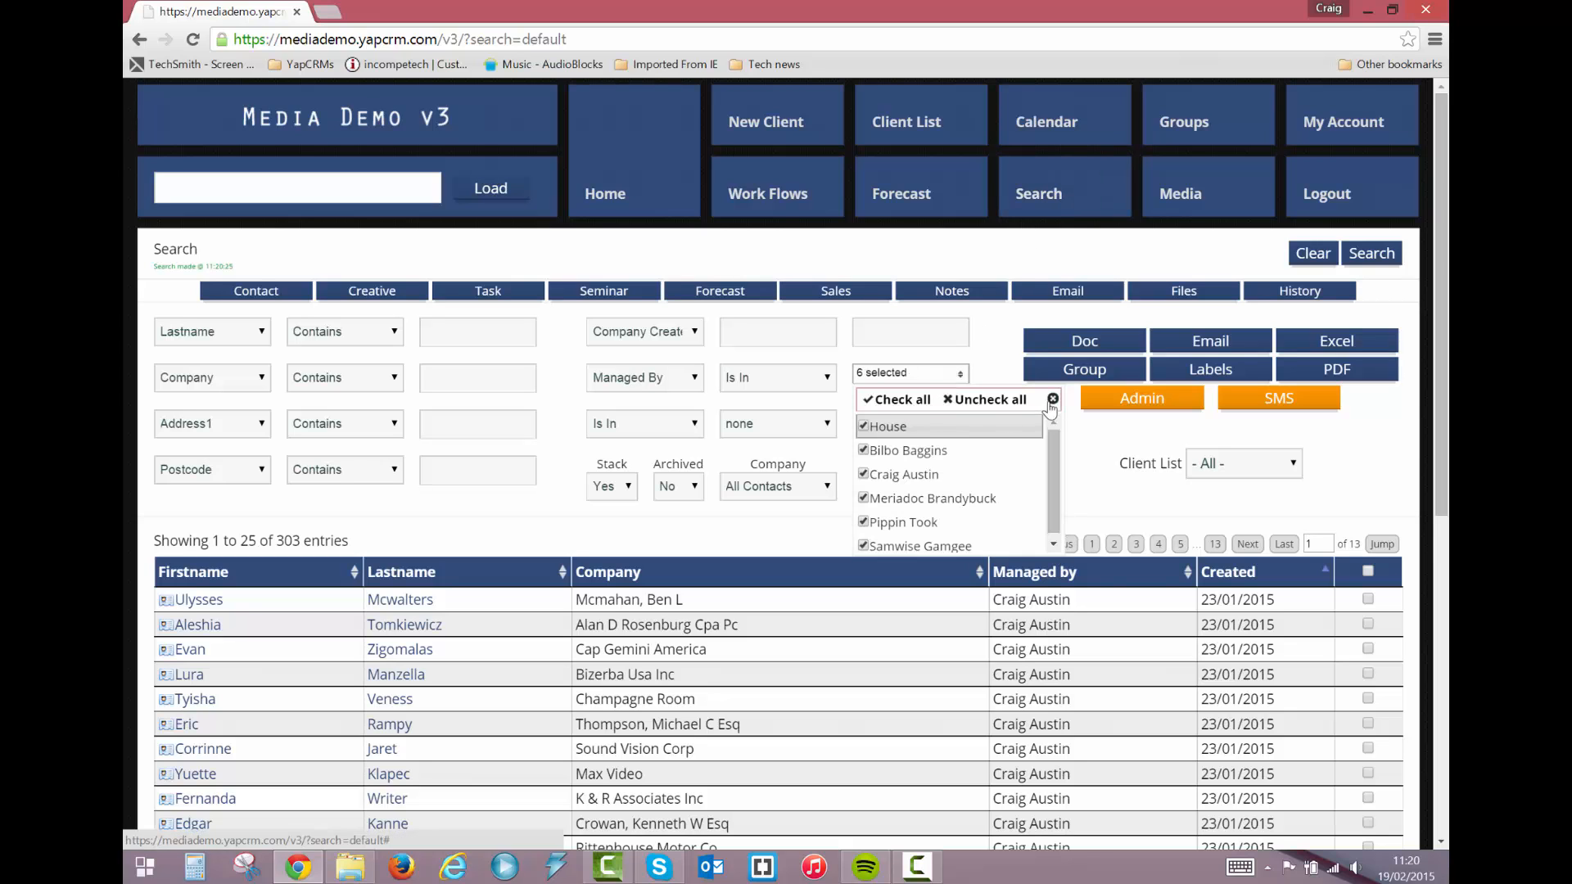
{"action": "left_click", "coordinate": [1347, 256]}
{"action": "left_click_drag", "start_coordinate": [349, 540], "coordinate": [146, 557]}
{"action": "left_click", "coordinate": [368, 543]}
Restrict the search to group 602 in the manager's new folder, returning 303 entries.
{"action": "left_click", "coordinate": [672, 424]}
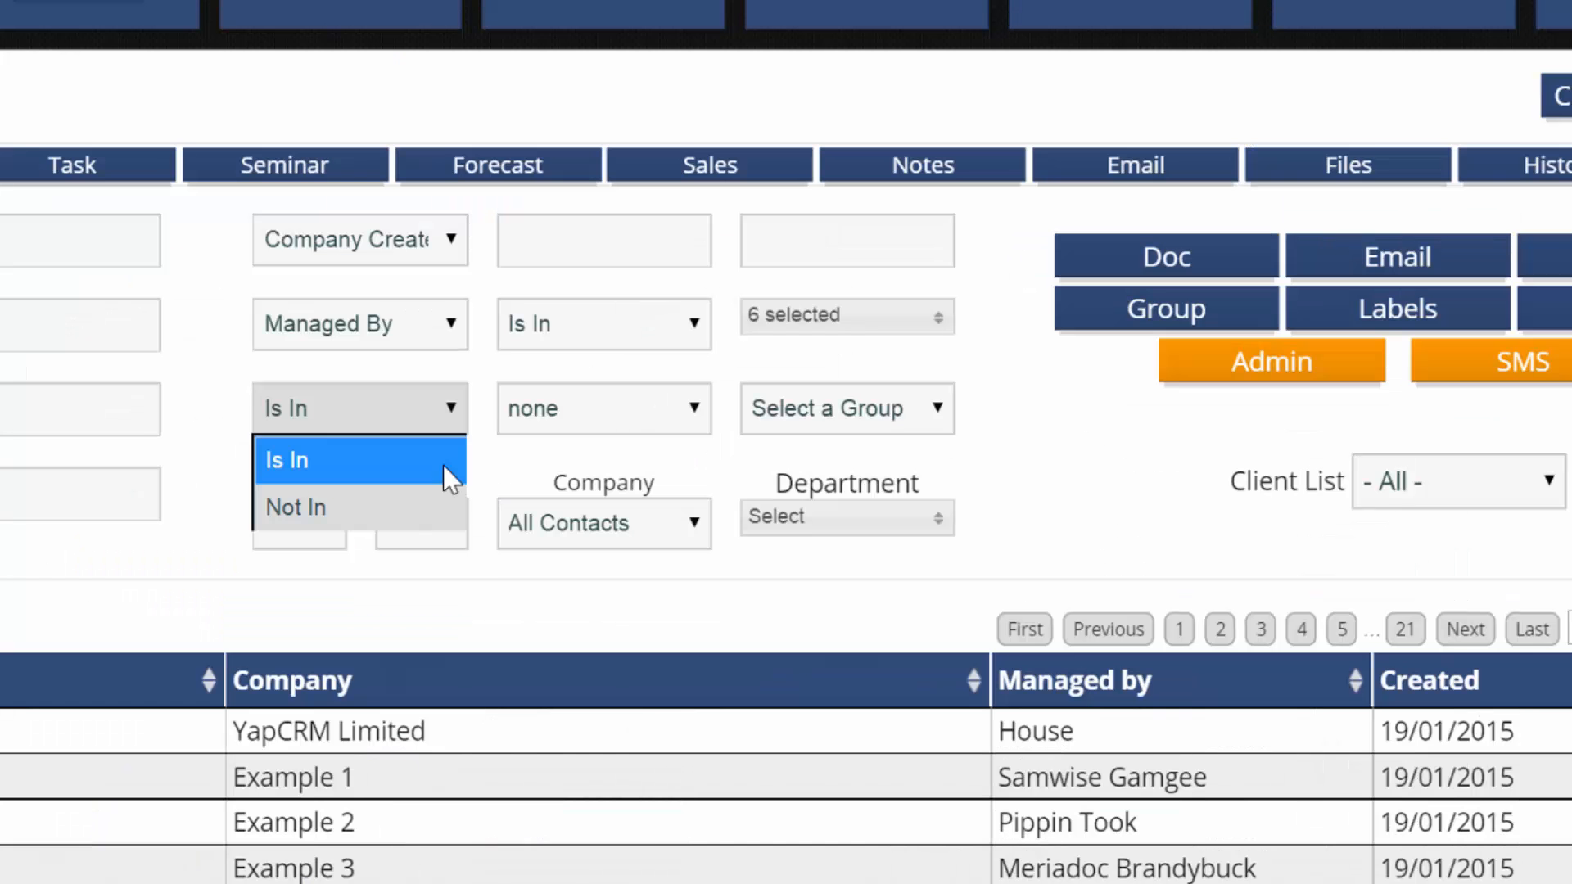
{"action": "left_click", "coordinate": [697, 409]}
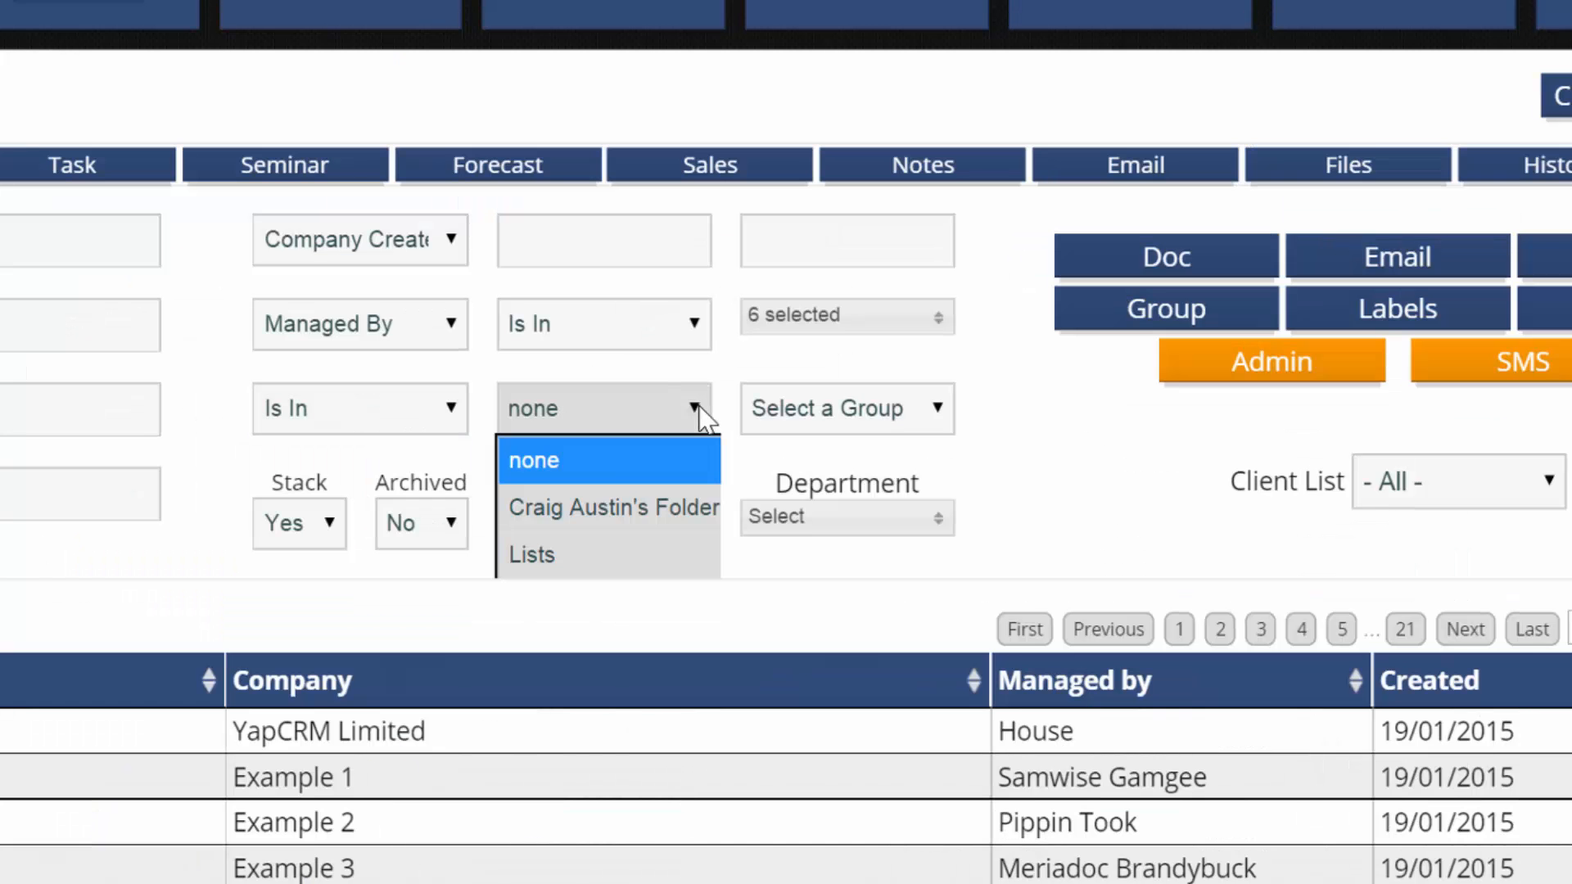
{"action": "left_click", "coordinate": [642, 518]}
{"action": "left_click", "coordinate": [933, 402]}
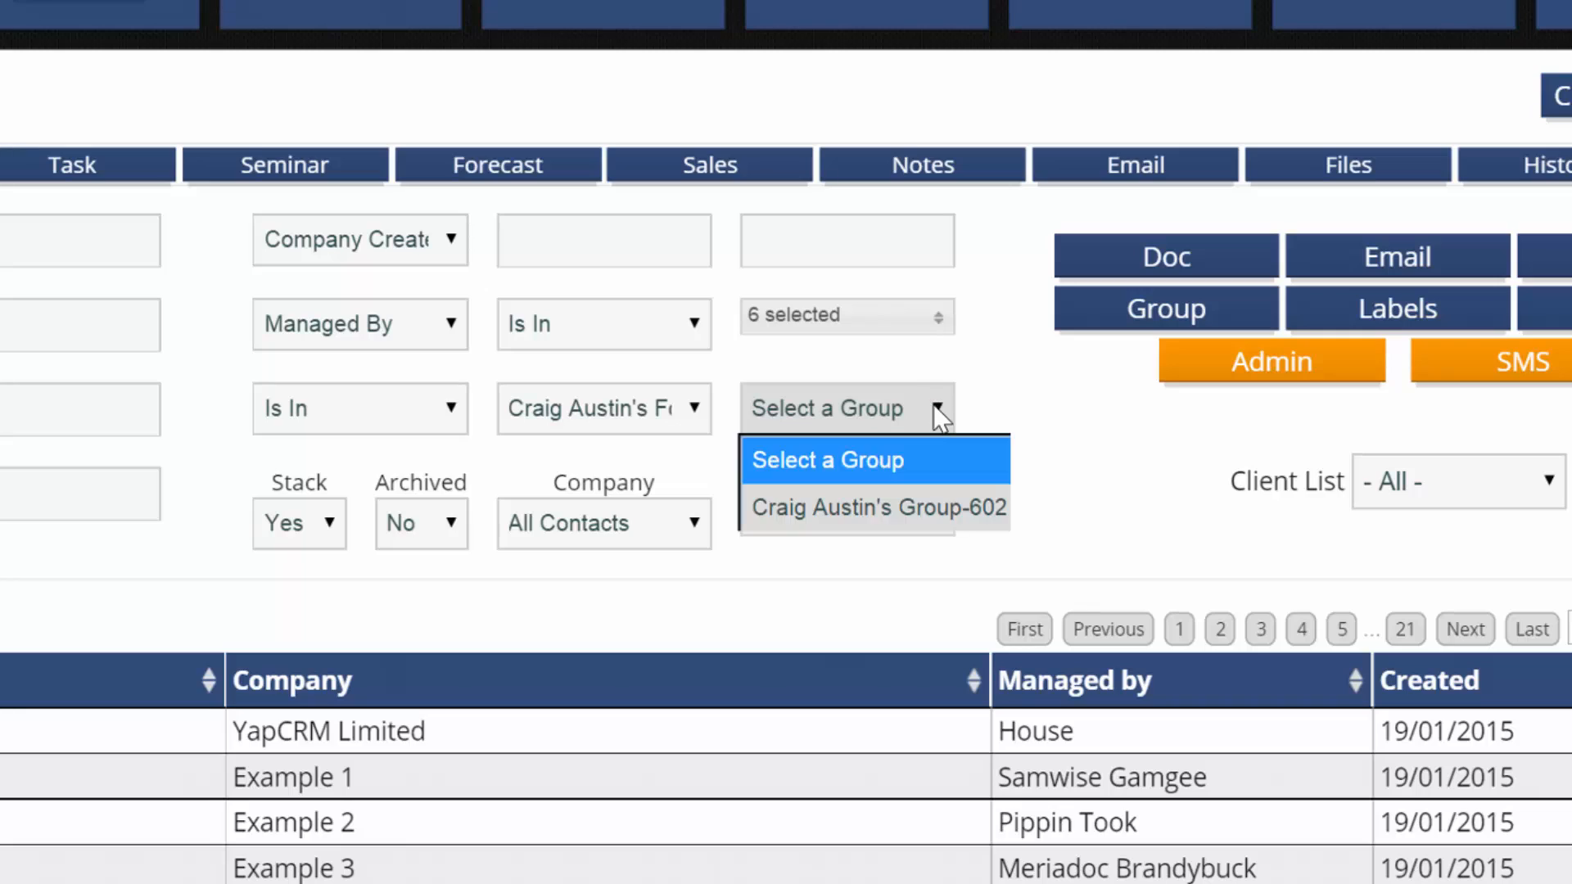
{"action": "left_click", "coordinate": [916, 516]}
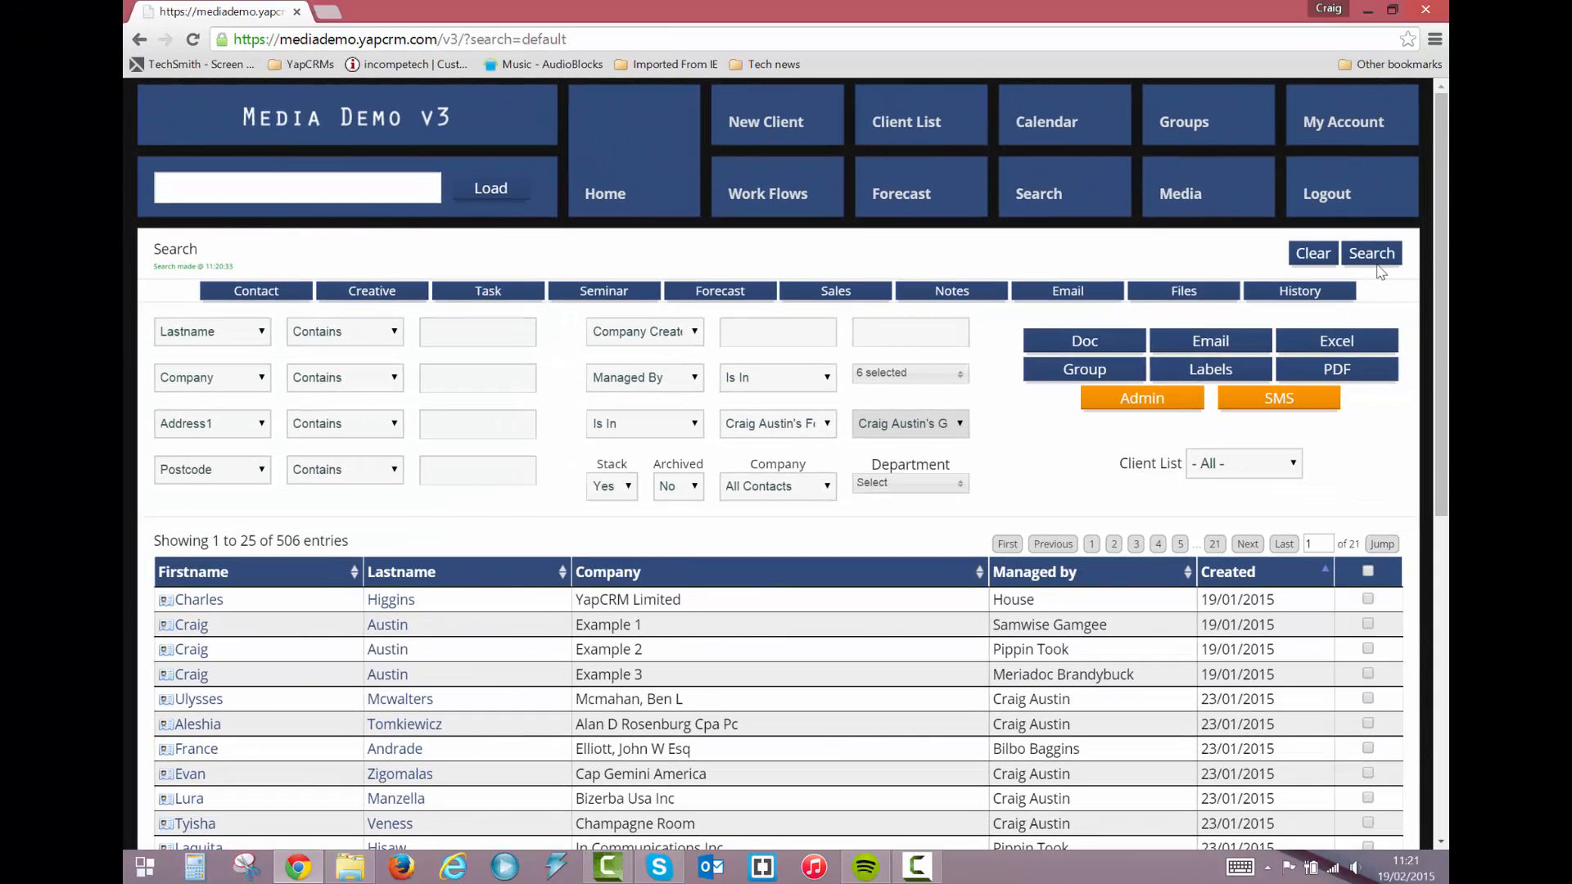
{"action": "left_click", "coordinate": [1374, 257]}
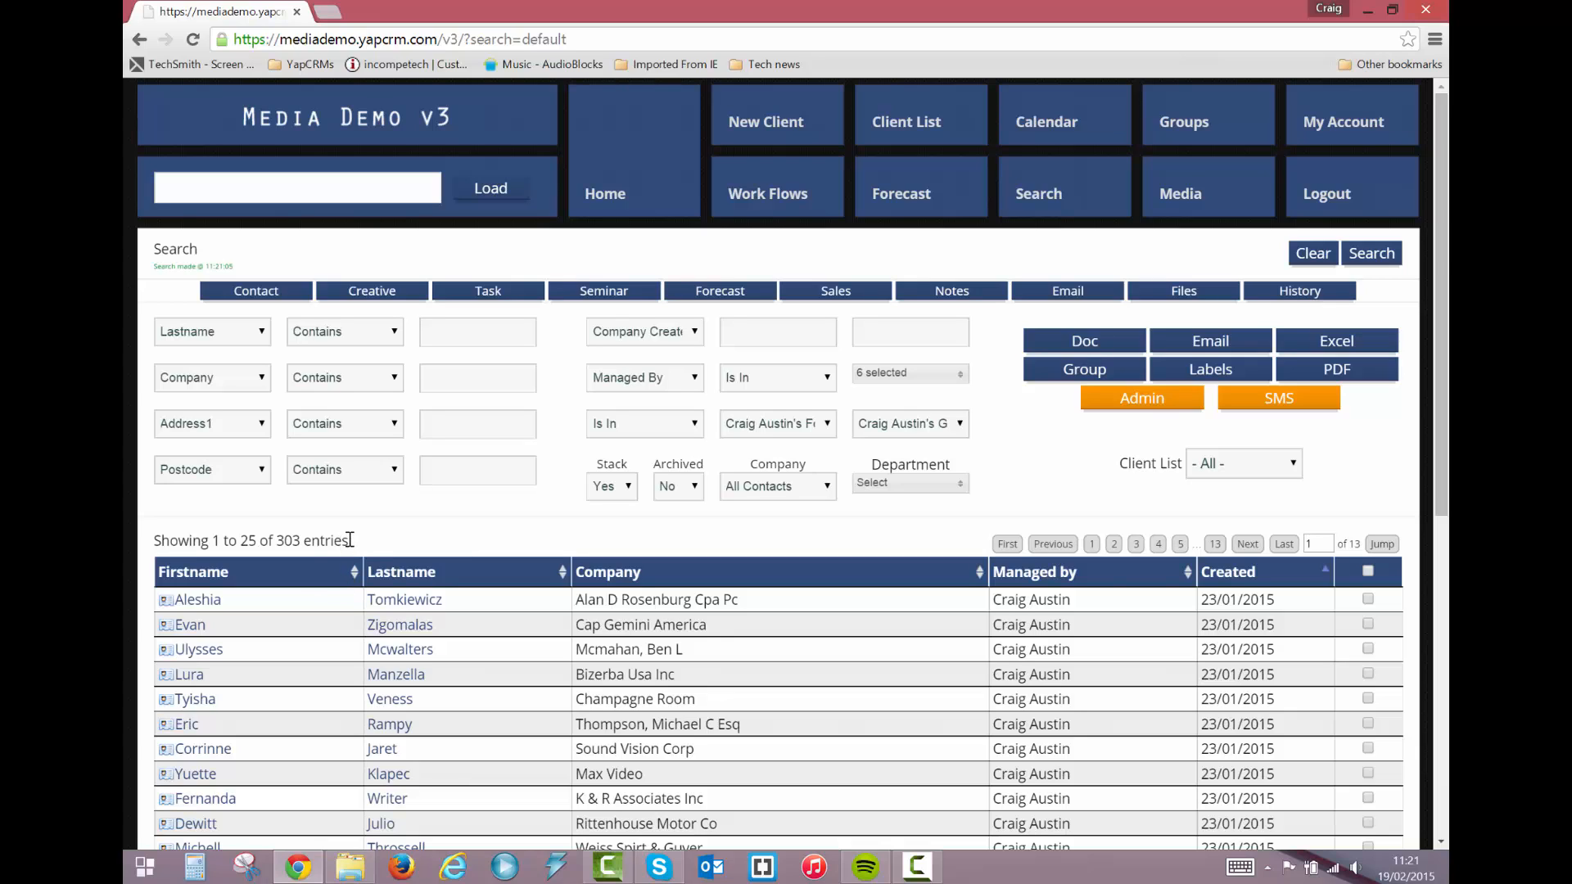
{"action": "left_click_drag", "start_coordinate": [350, 541], "coordinate": [152, 542]}
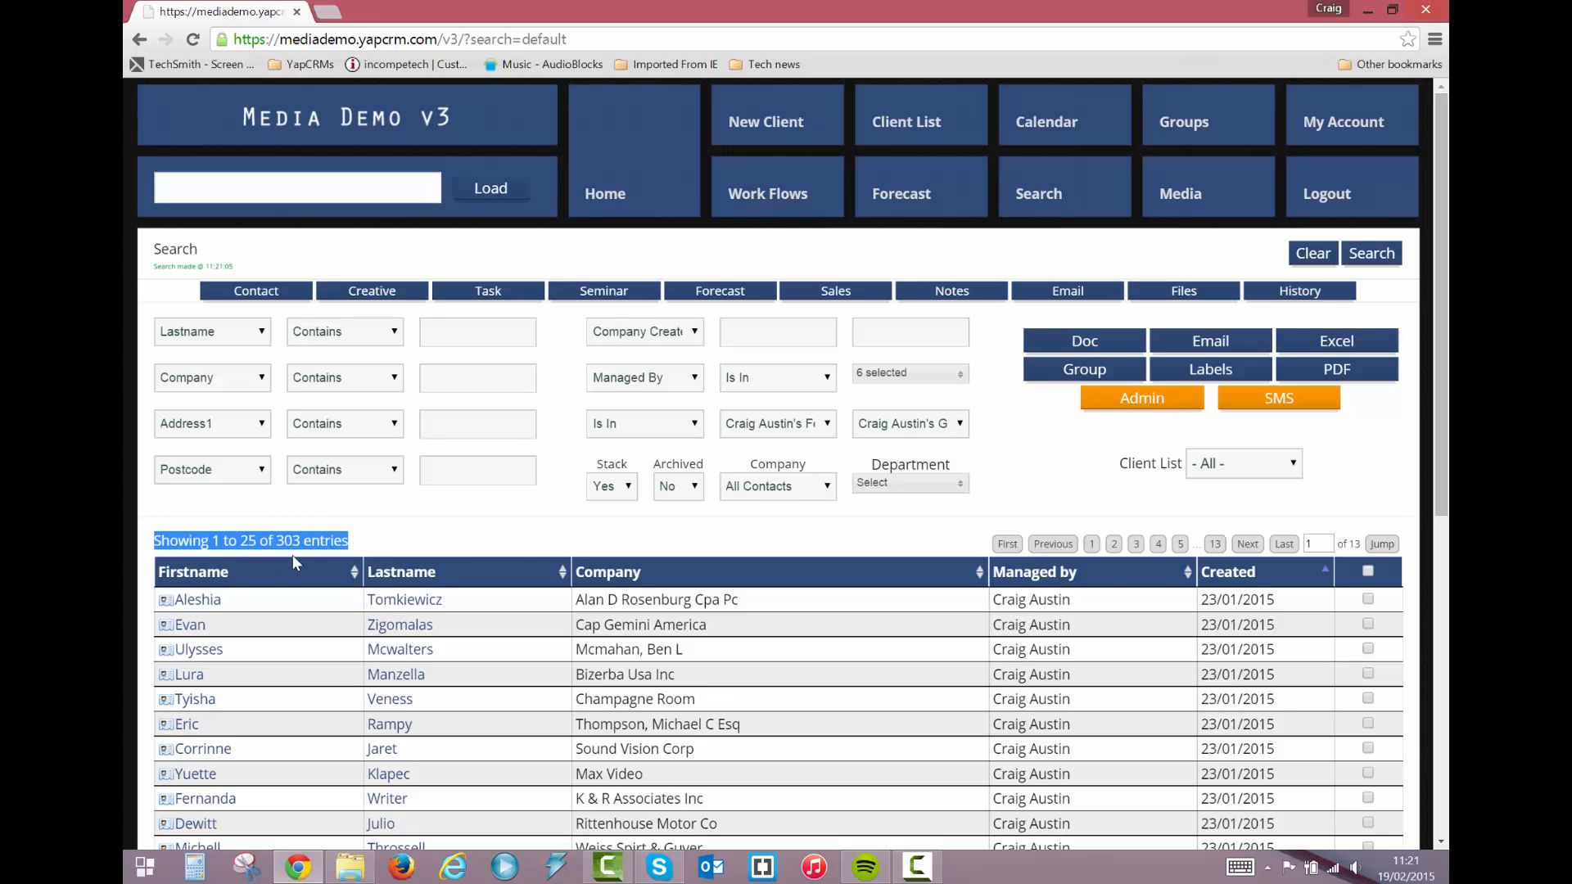
Clear the search filters and look over the available groups without choosing one.
{"action": "left_click", "coordinate": [1310, 253]}
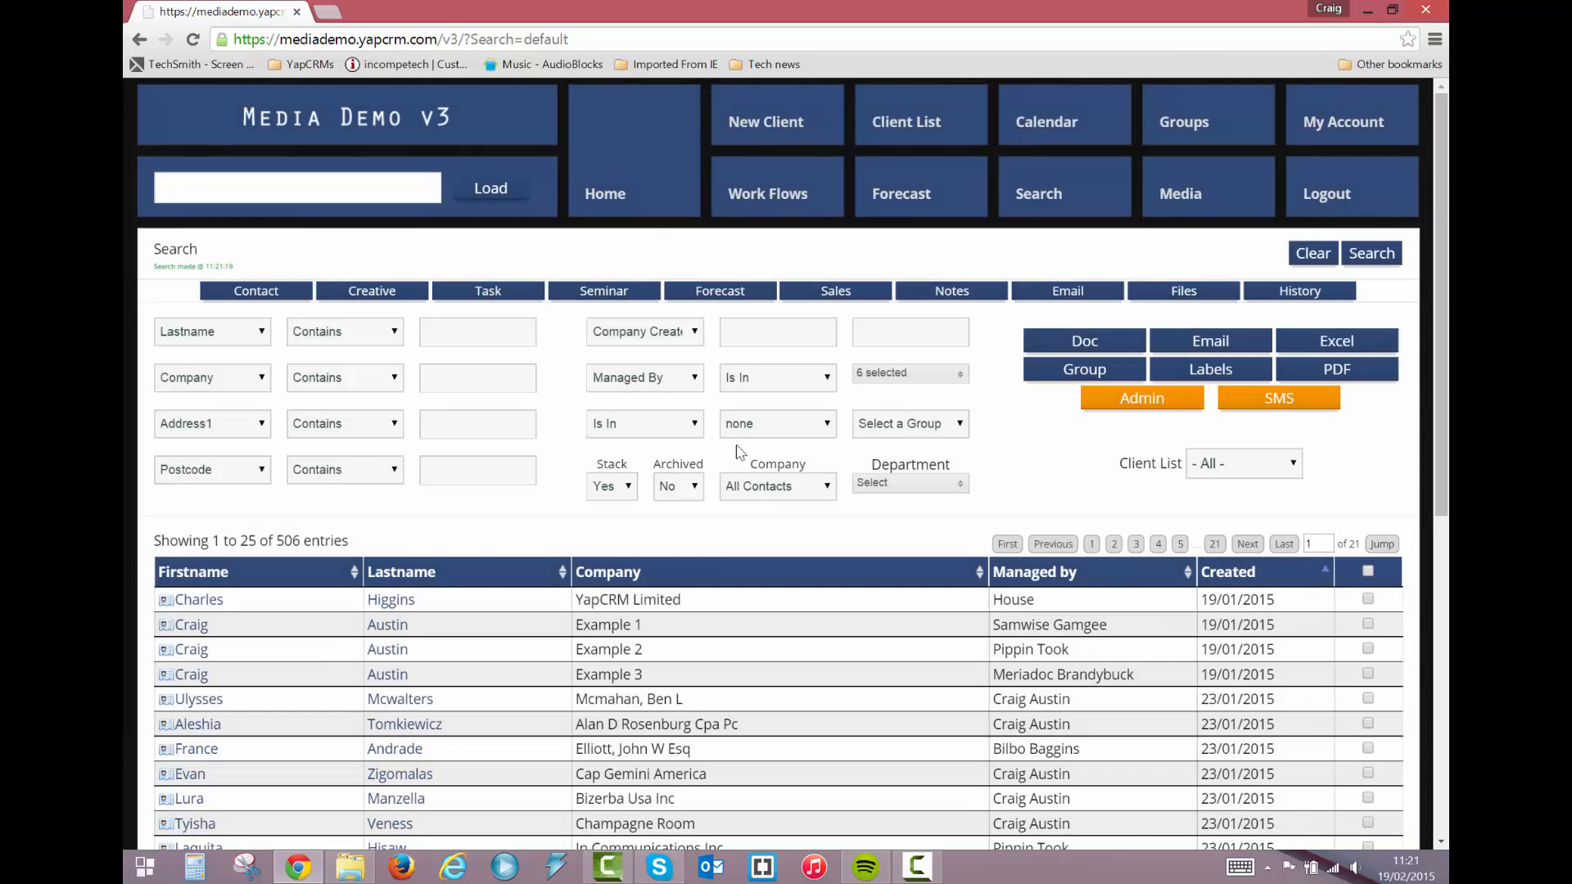
{"action": "left_click", "coordinate": [909, 423]}
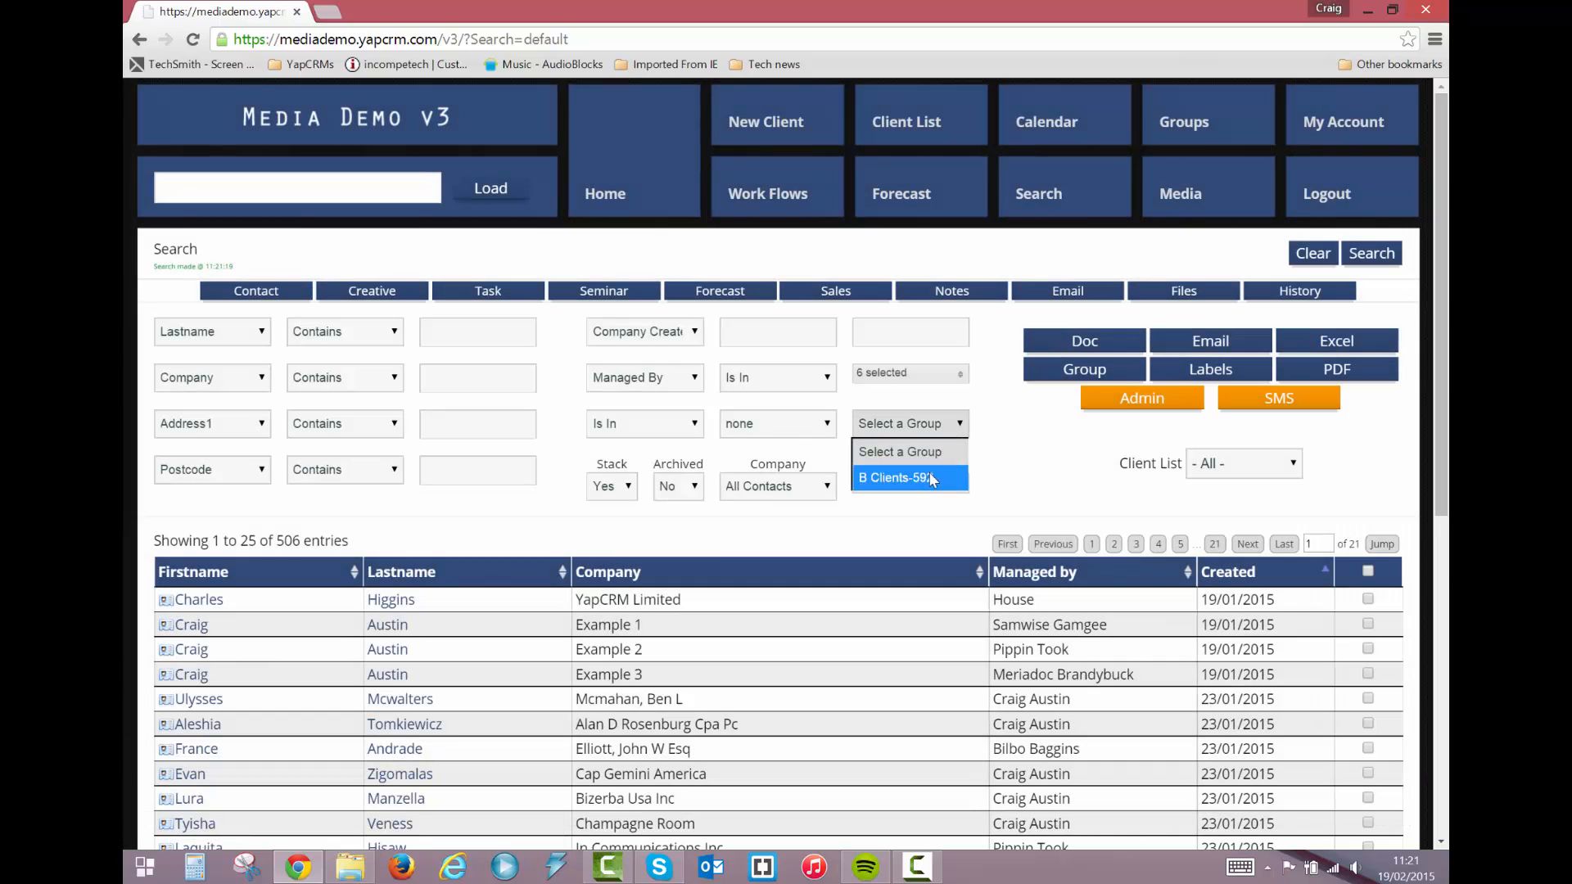
{"action": "left_click", "coordinate": [1006, 447]}
Search for entries Not In group 602 of the user's new folder (203 results), then clear the filters.
{"action": "left_click", "coordinate": [692, 425]}
{"action": "left_click", "coordinate": [669, 475]}
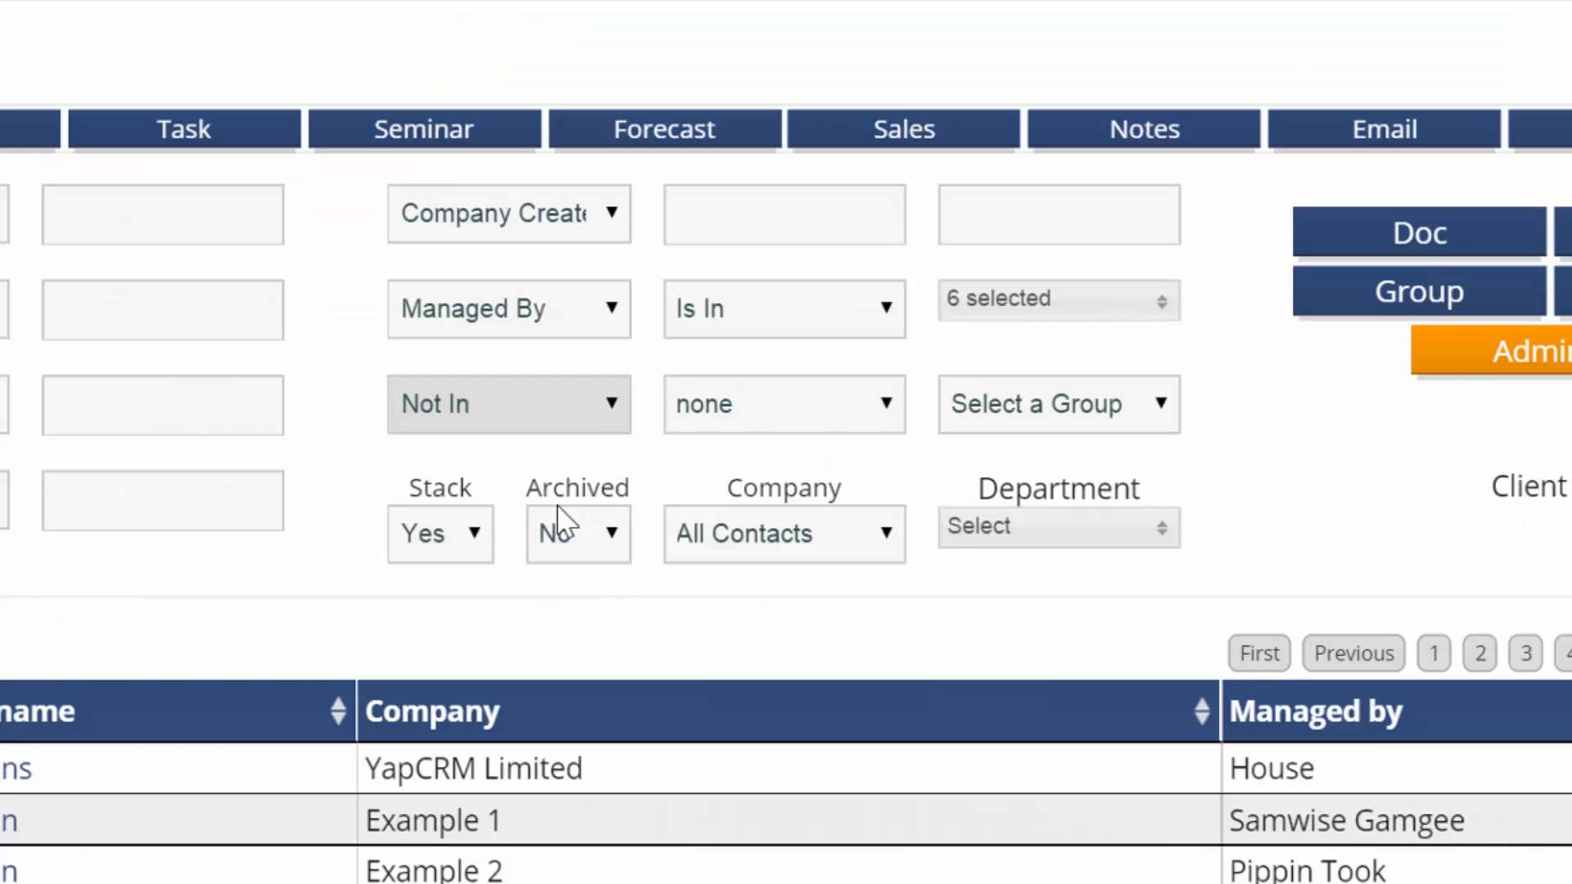
{"action": "left_click", "coordinate": [873, 423]}
{"action": "left_click", "coordinate": [839, 516]}
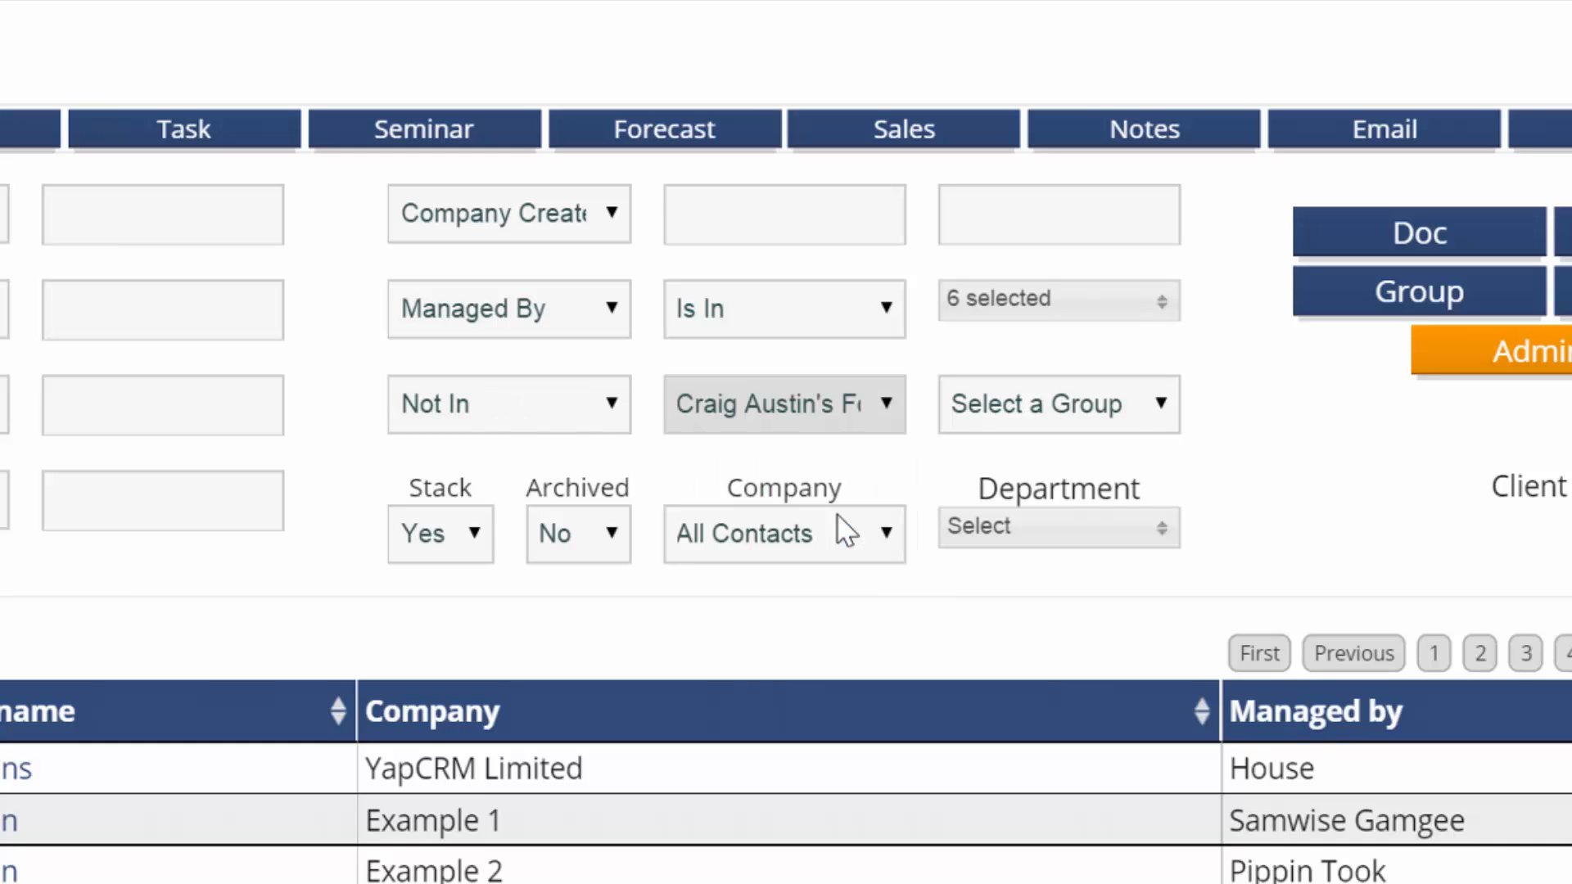
{"action": "left_click", "coordinate": [1118, 424]}
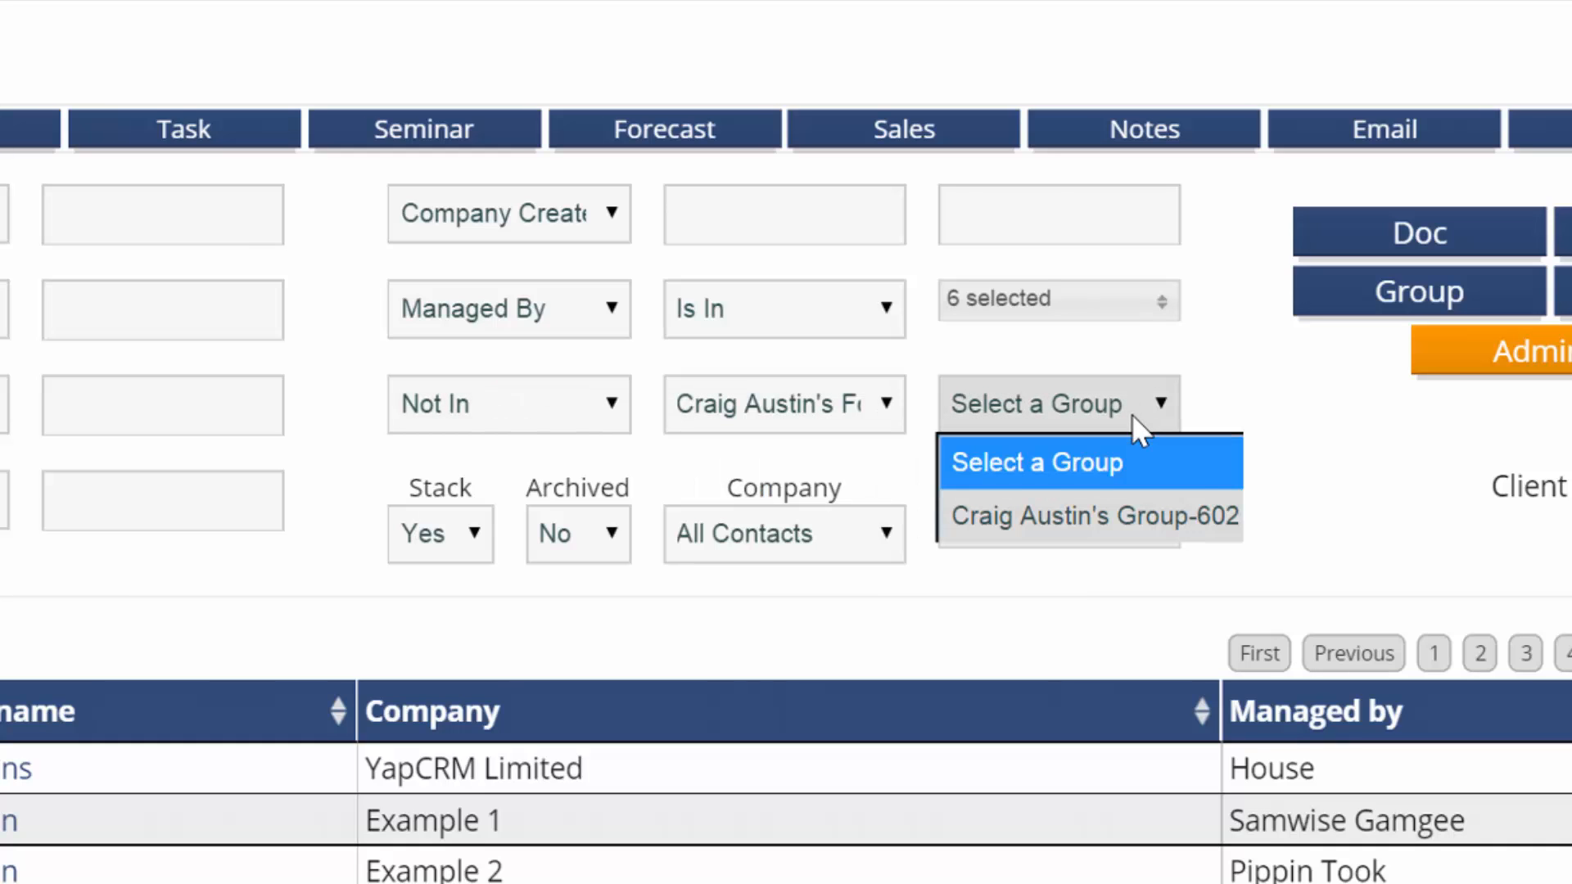
{"action": "left_click", "coordinate": [1093, 515]}
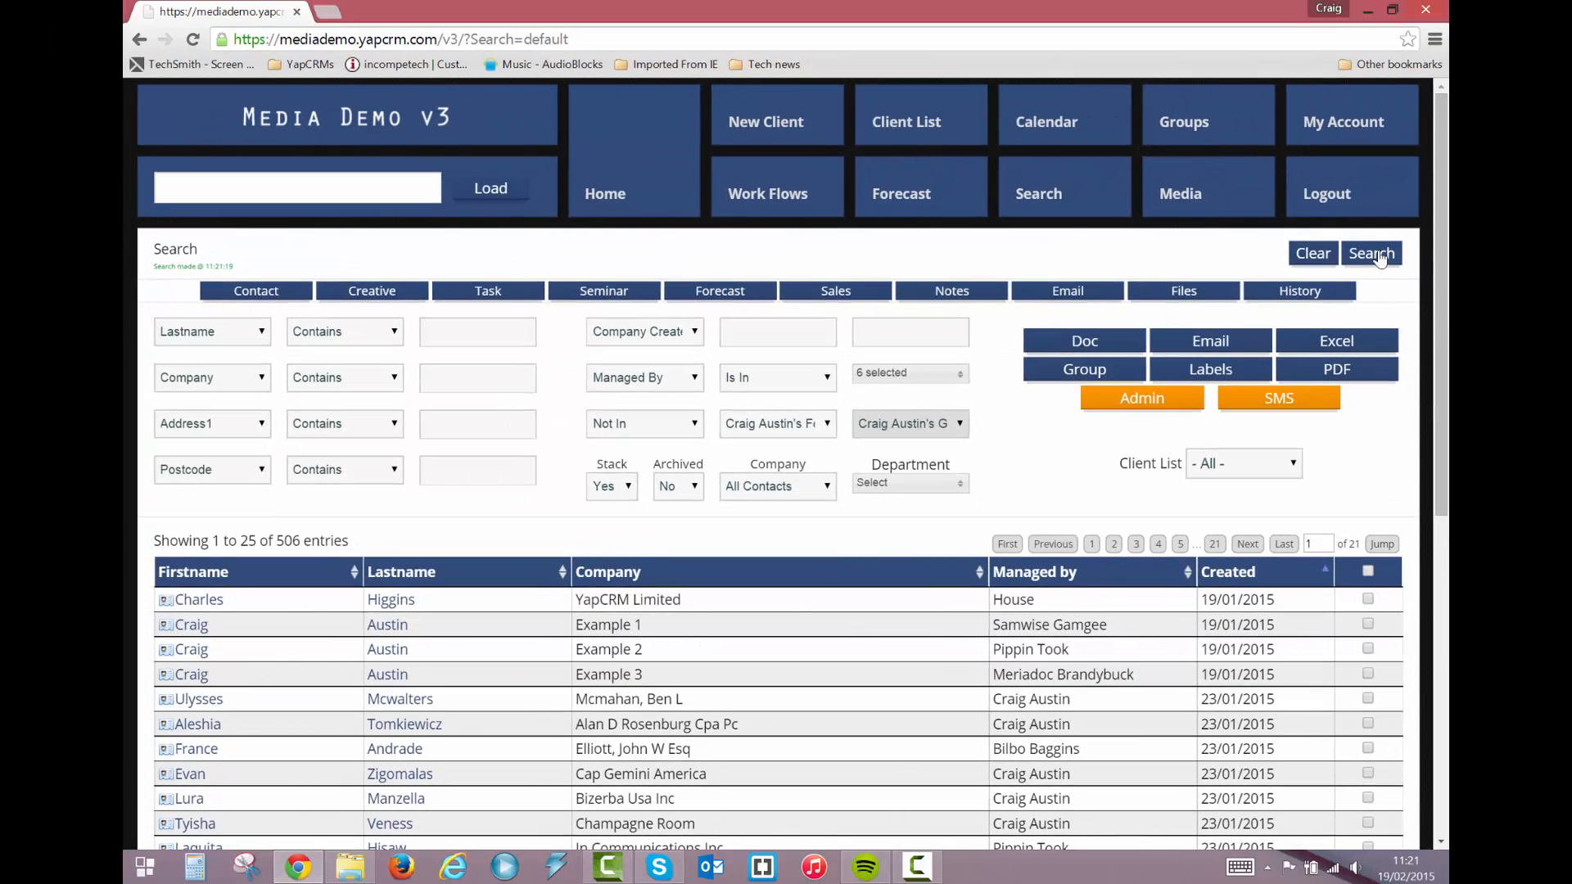
{"action": "left_click", "coordinate": [1379, 255]}
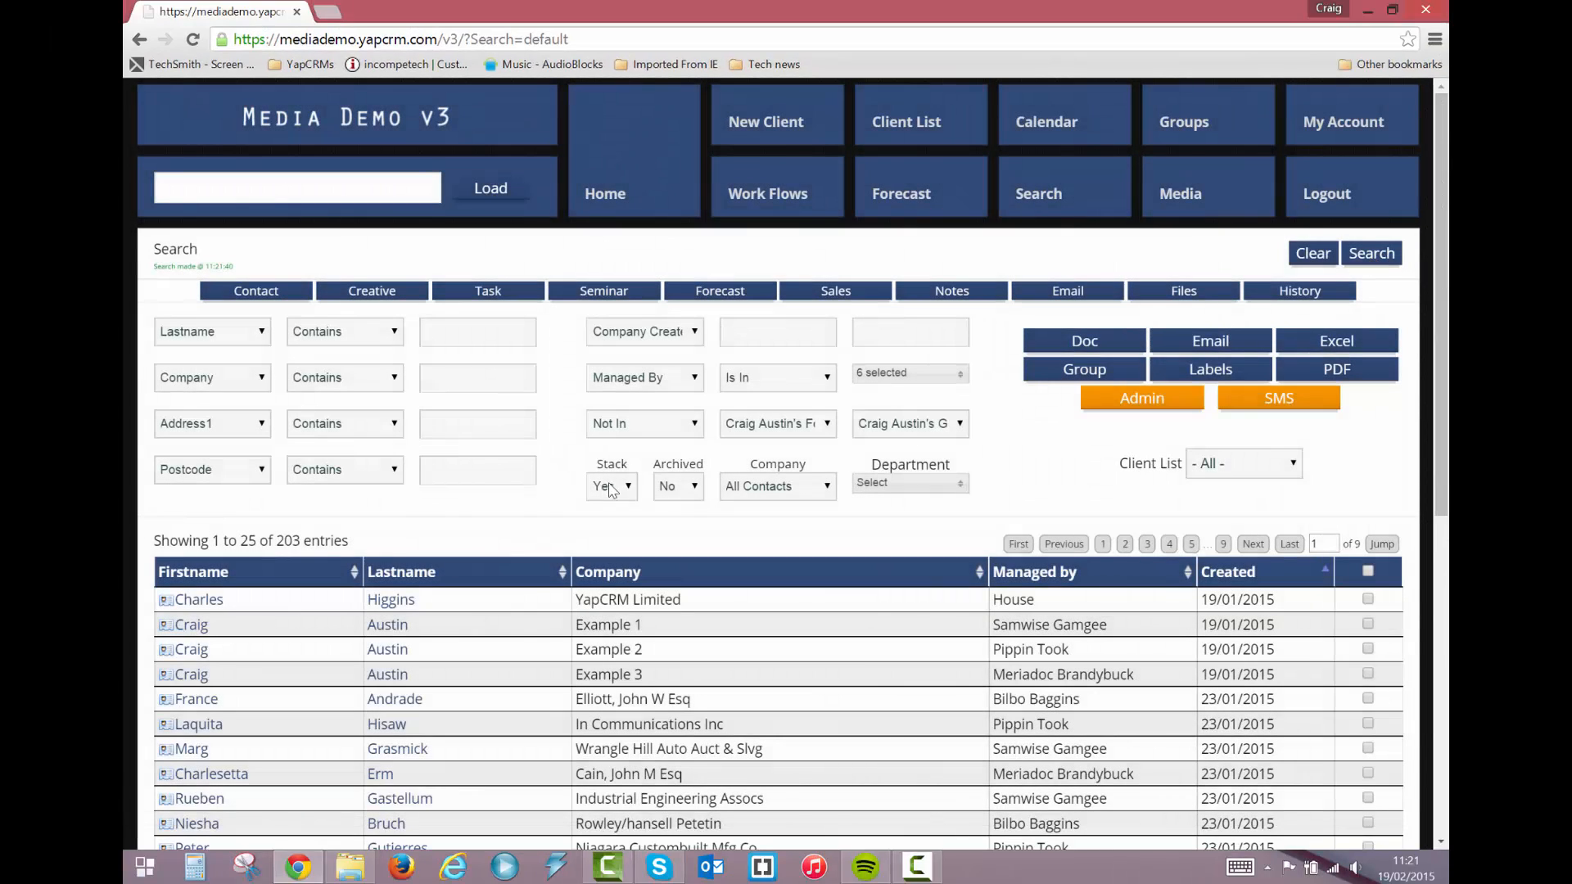
{"action": "left_click_drag", "start_coordinate": [349, 543], "coordinate": [168, 544]}
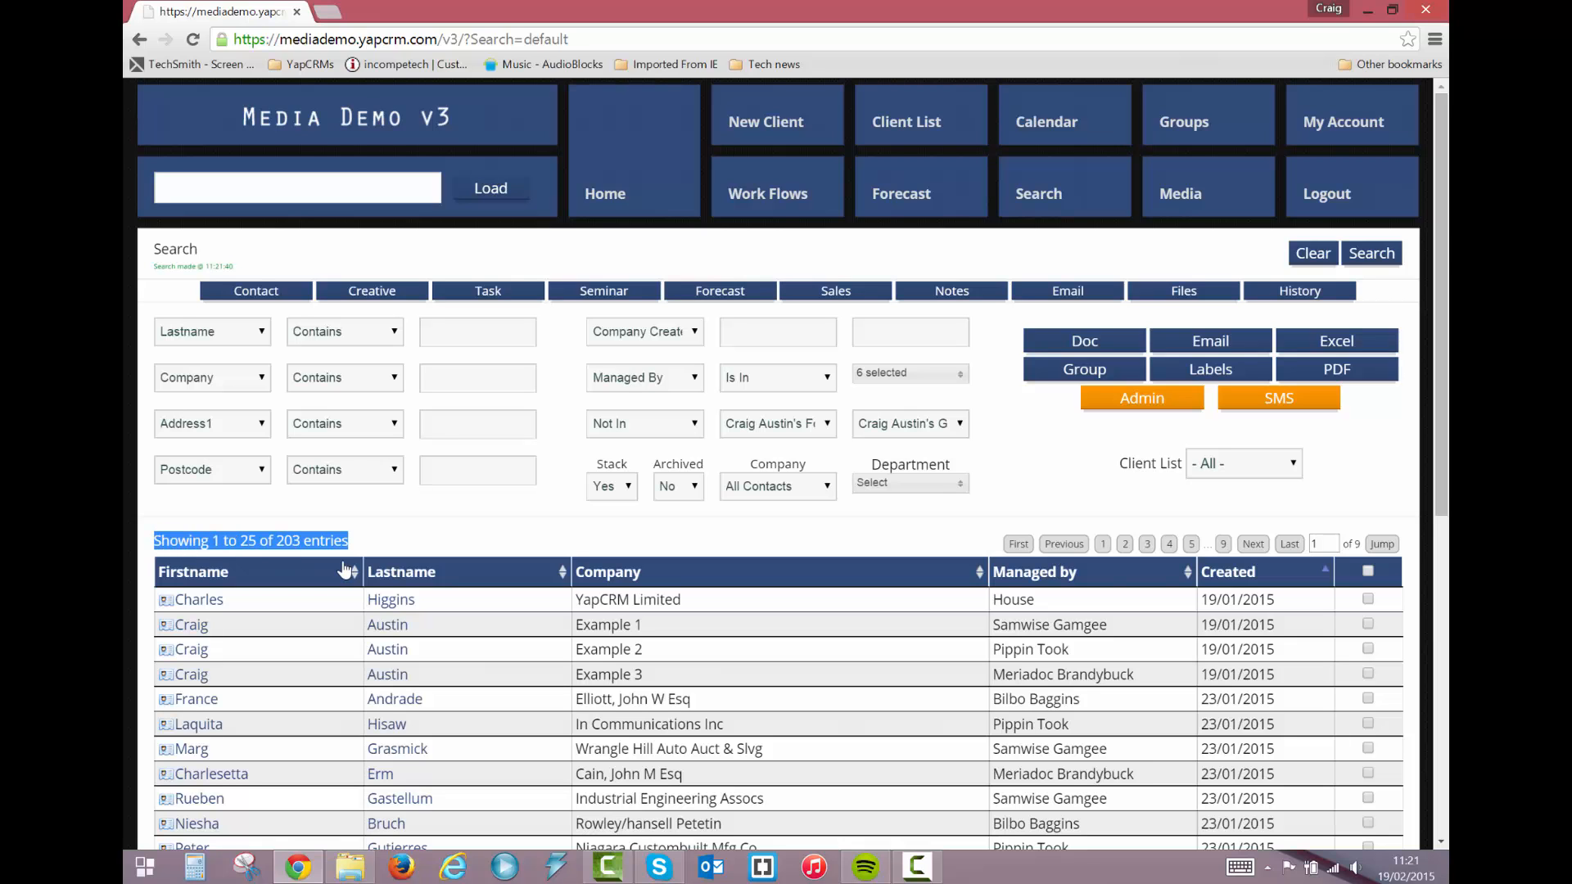
{"action": "left_click", "coordinate": [1329, 259]}
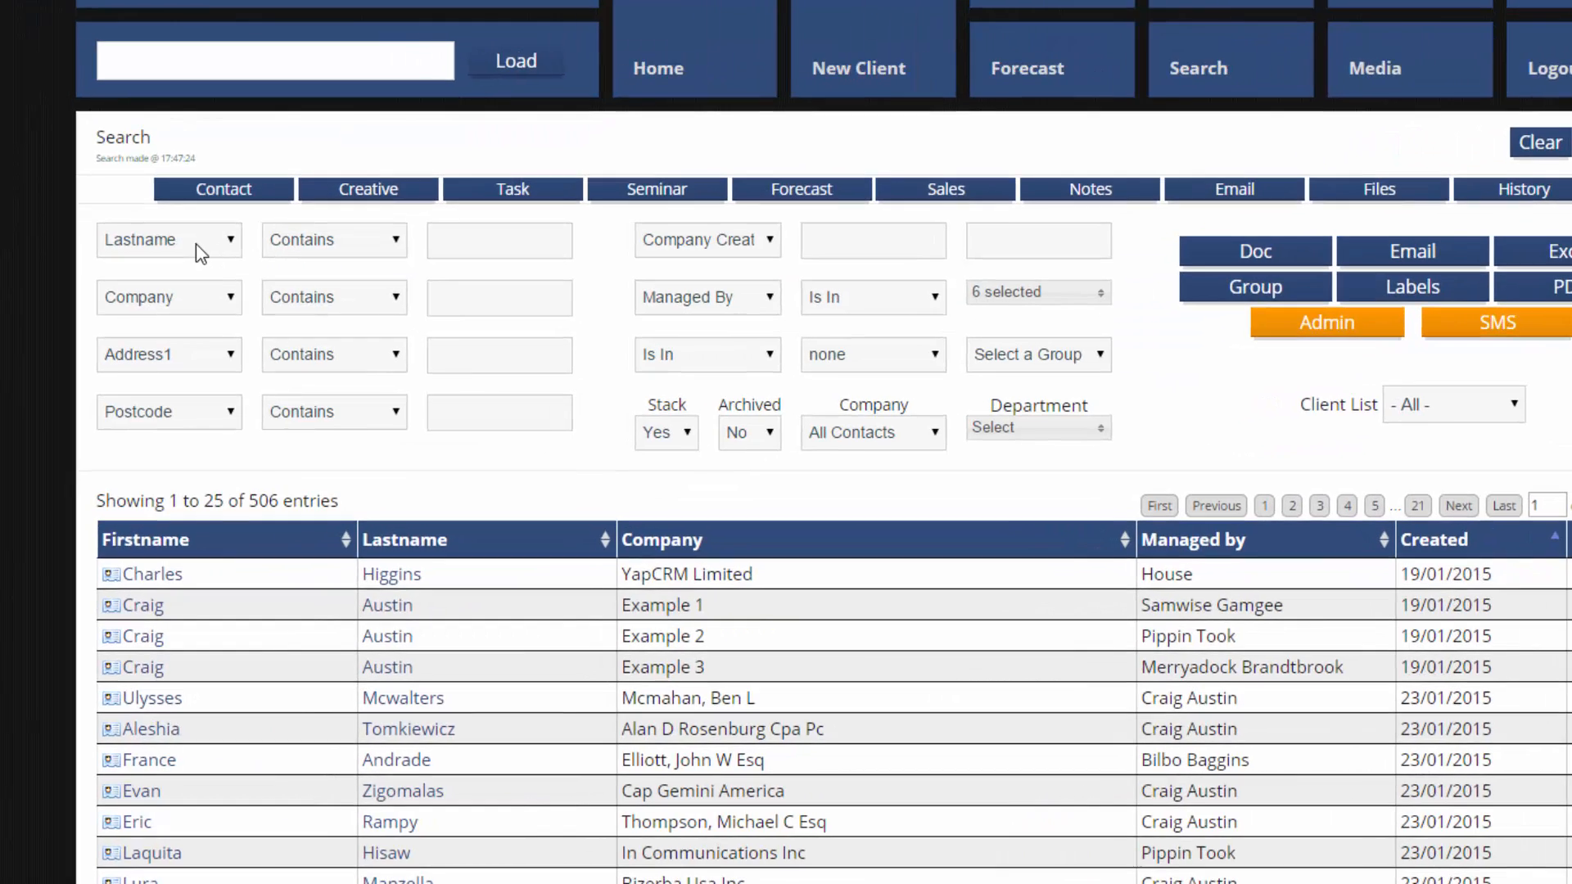
Search the first filter row for Lastname Contains 'austin', returning 4 entries.
{"action": "left_click", "coordinate": [132, 267]}
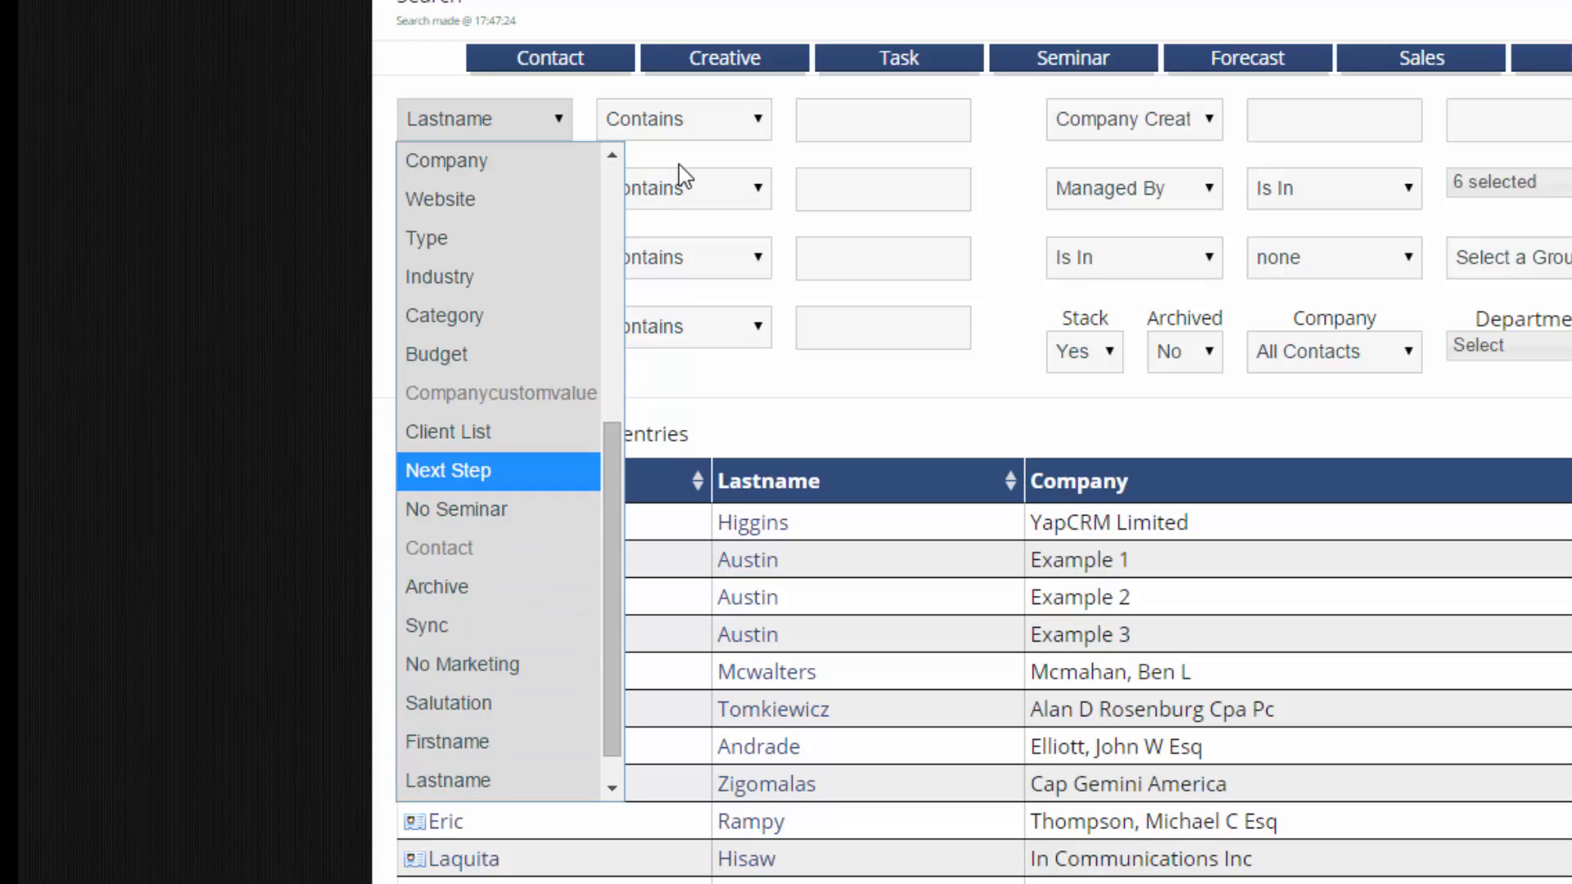
{"action": "left_click", "coordinate": [747, 115]}
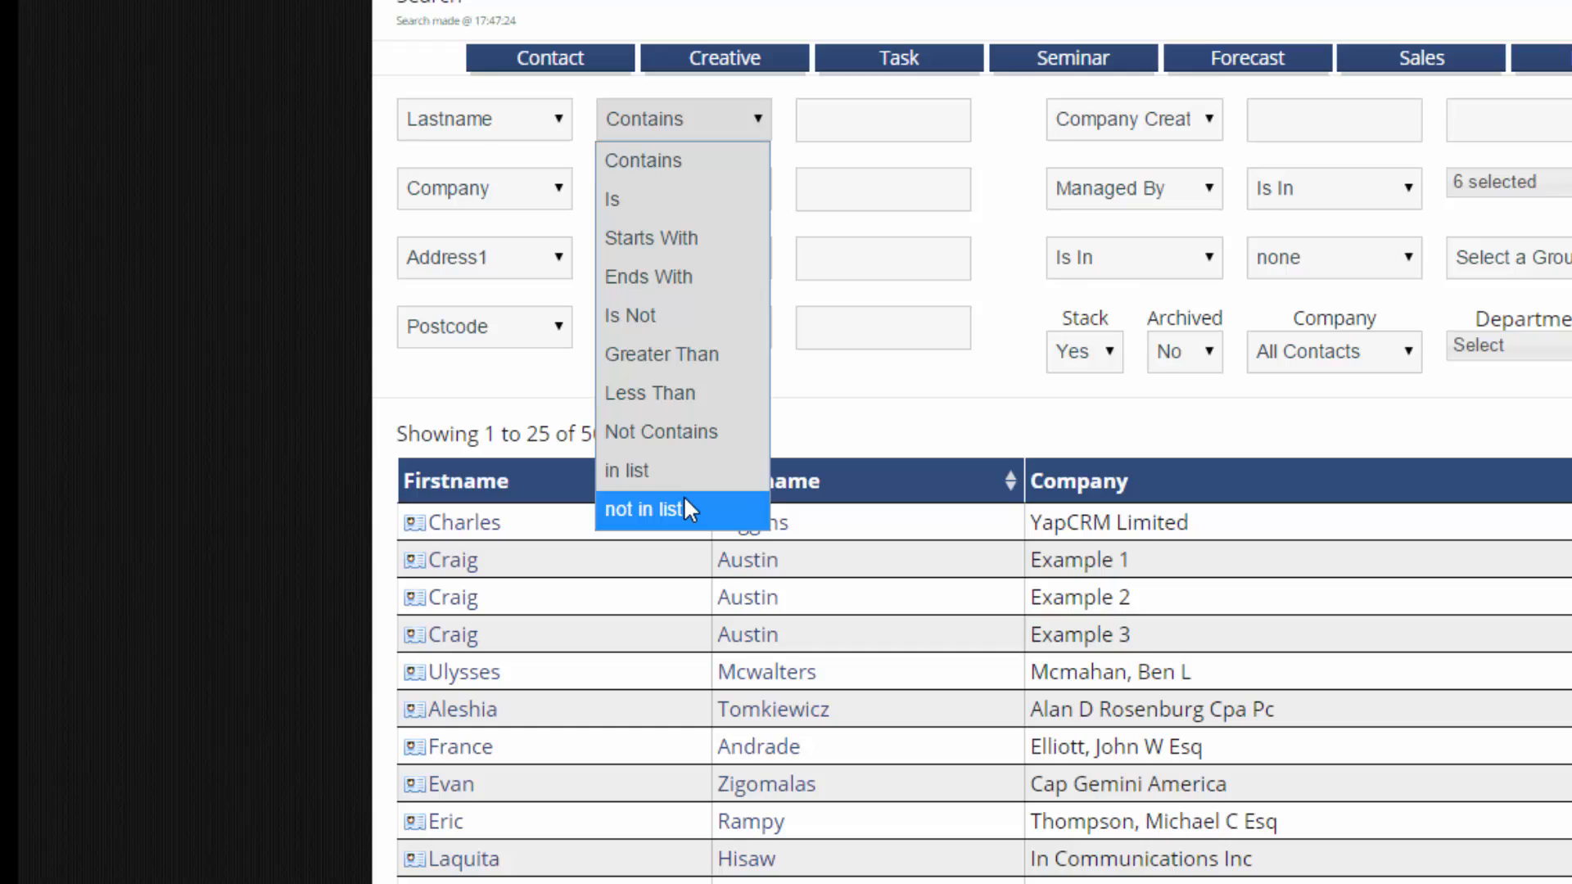
{"action": "left_click", "coordinate": [853, 123]}
{"action": "left_click", "coordinate": [856, 124]}
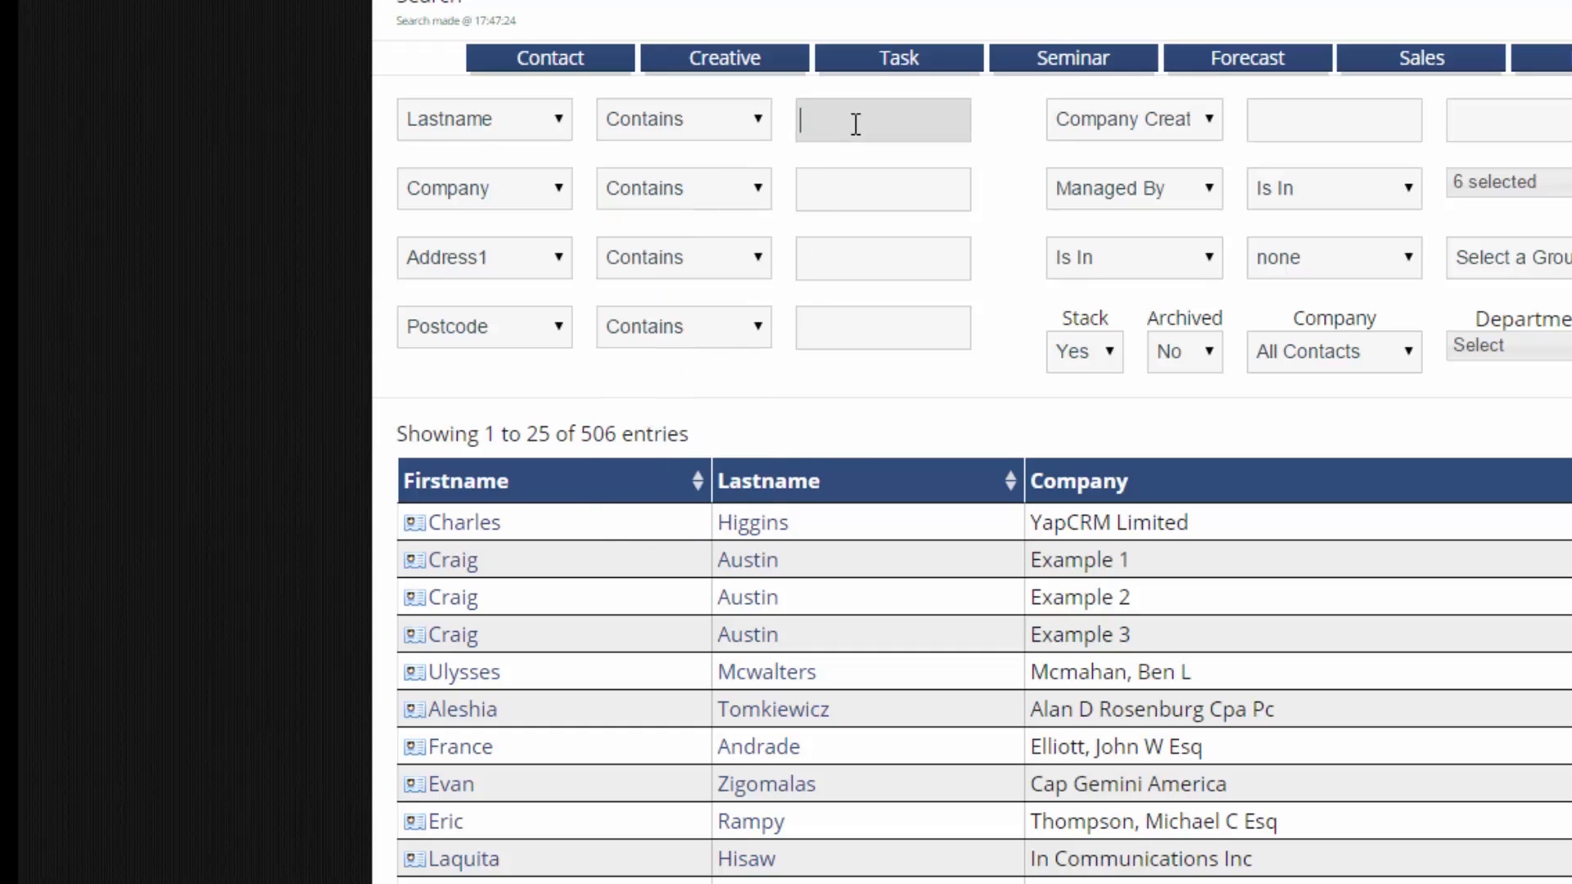
{"action": "type", "text": "austin"}
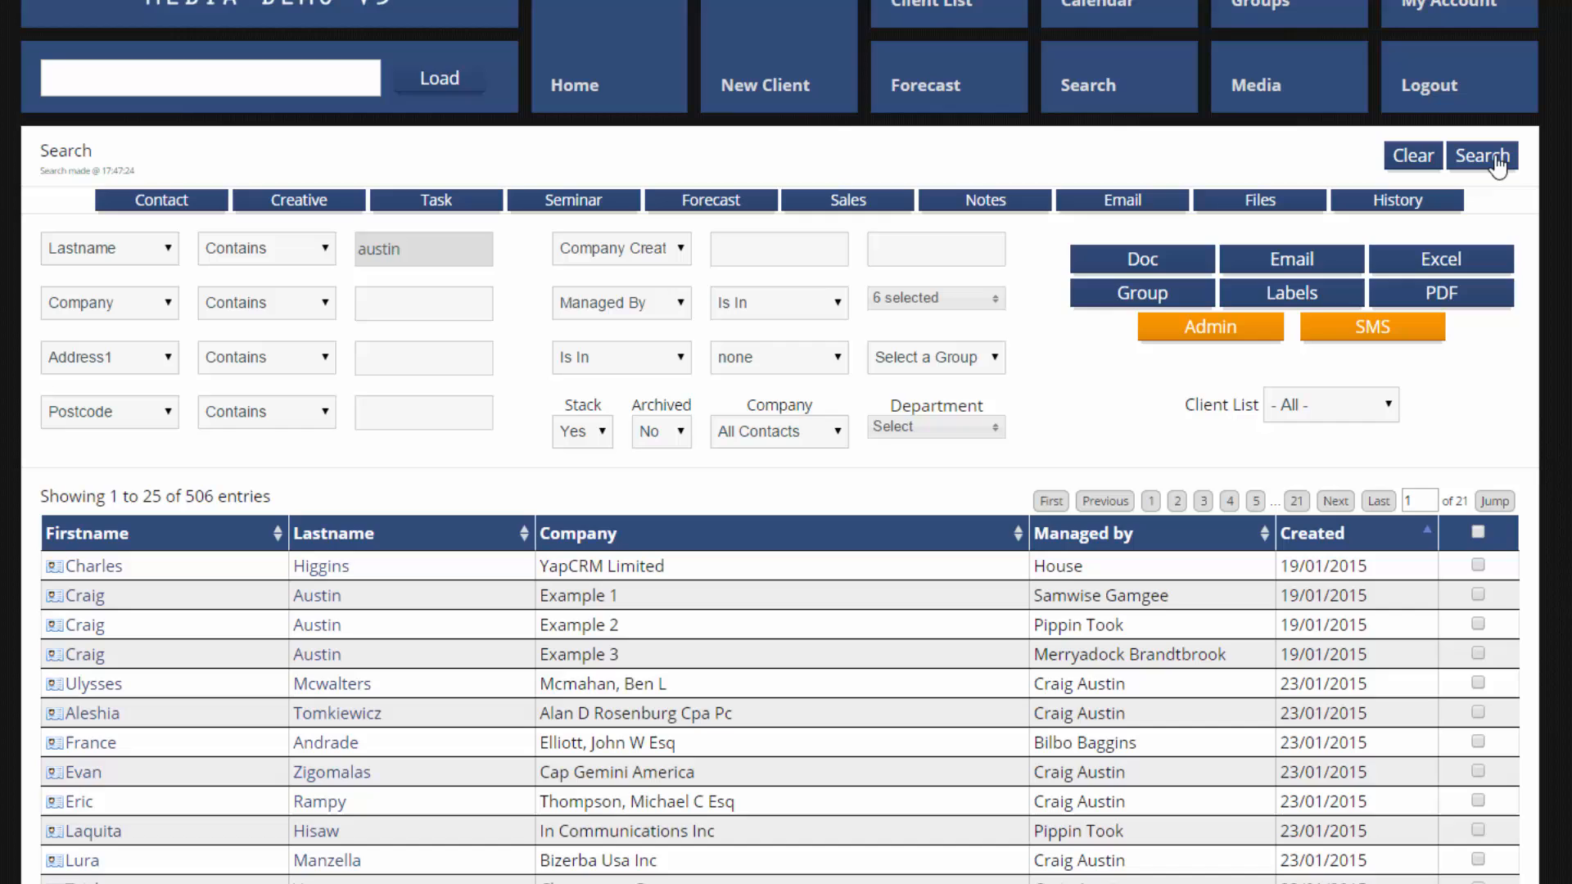
{"action": "left_click", "coordinate": [1498, 159]}
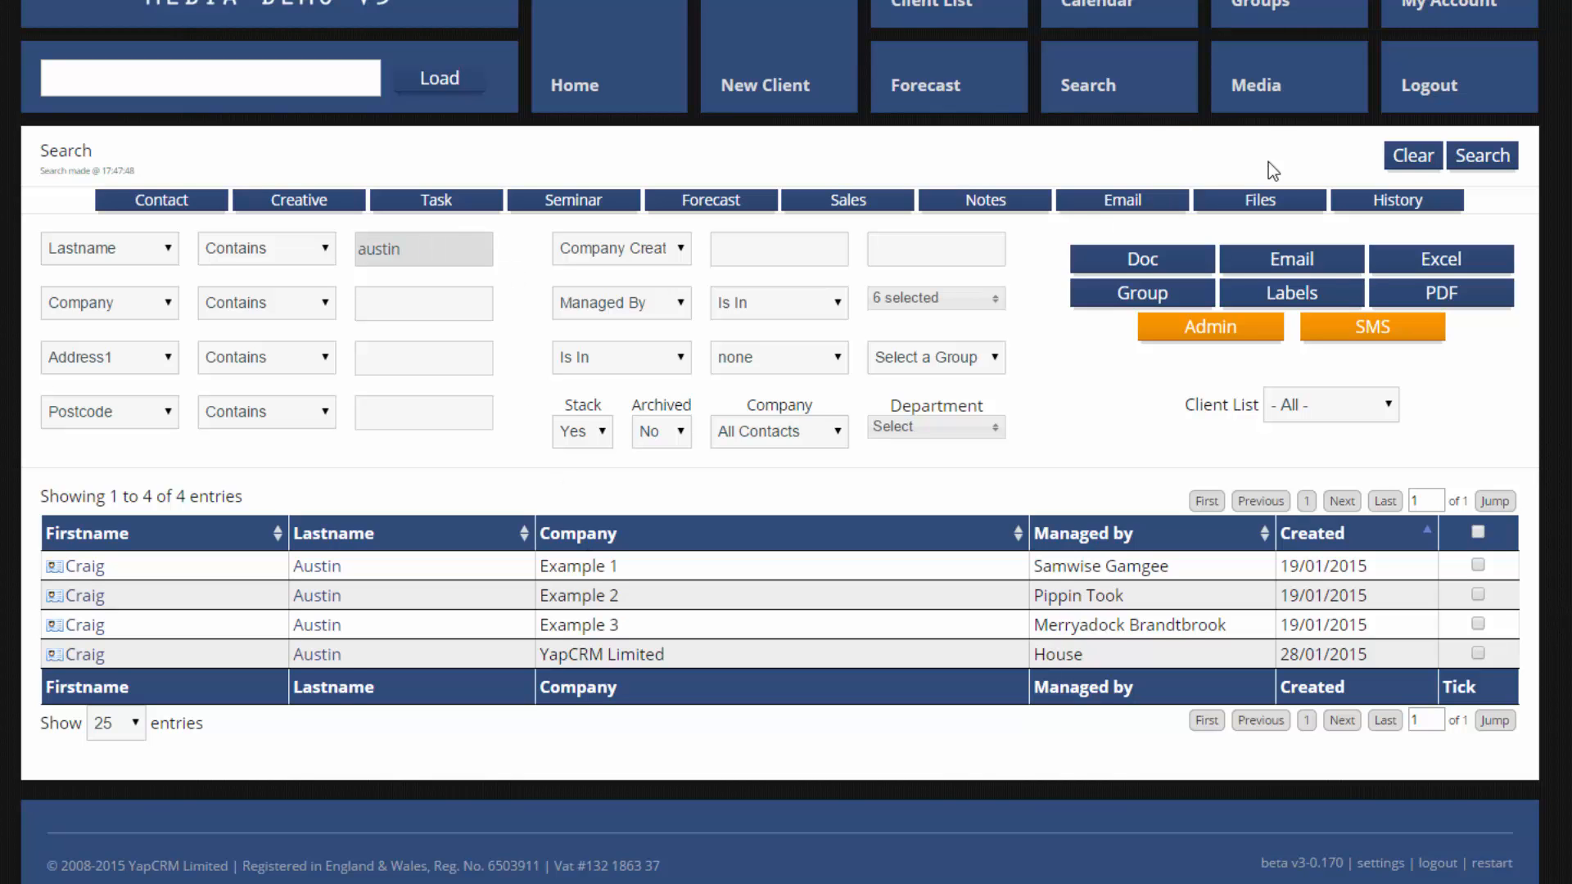
Search for last names in list 'austin,andrade,higgins' (6 entries), then reset the filters.
{"action": "left_click", "coordinate": [1414, 154]}
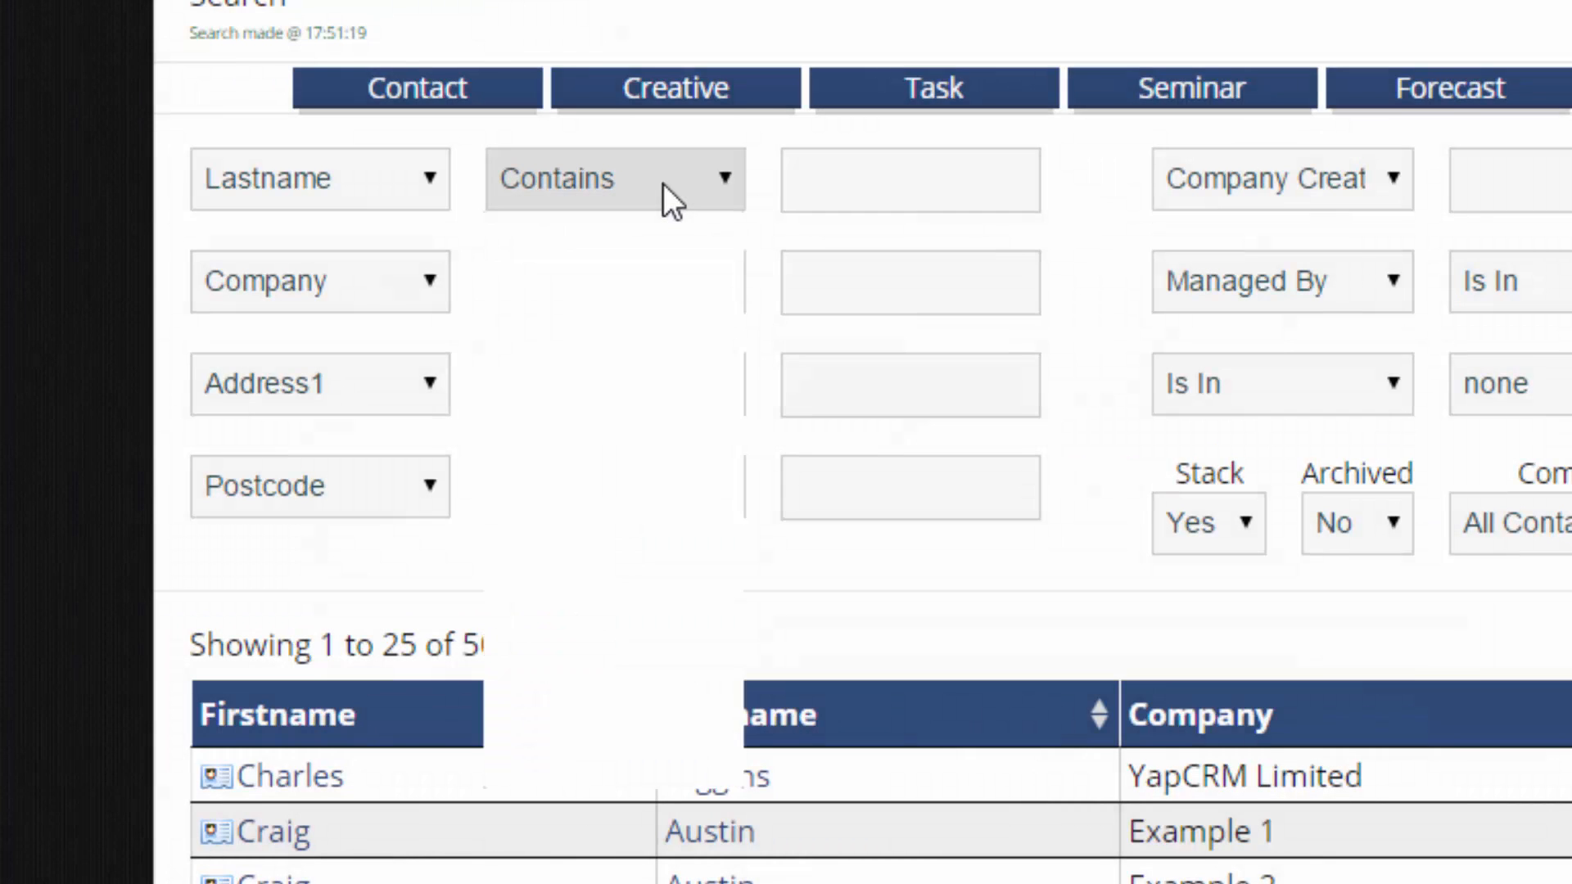
{"action": "left_click", "coordinate": [292, 250]}
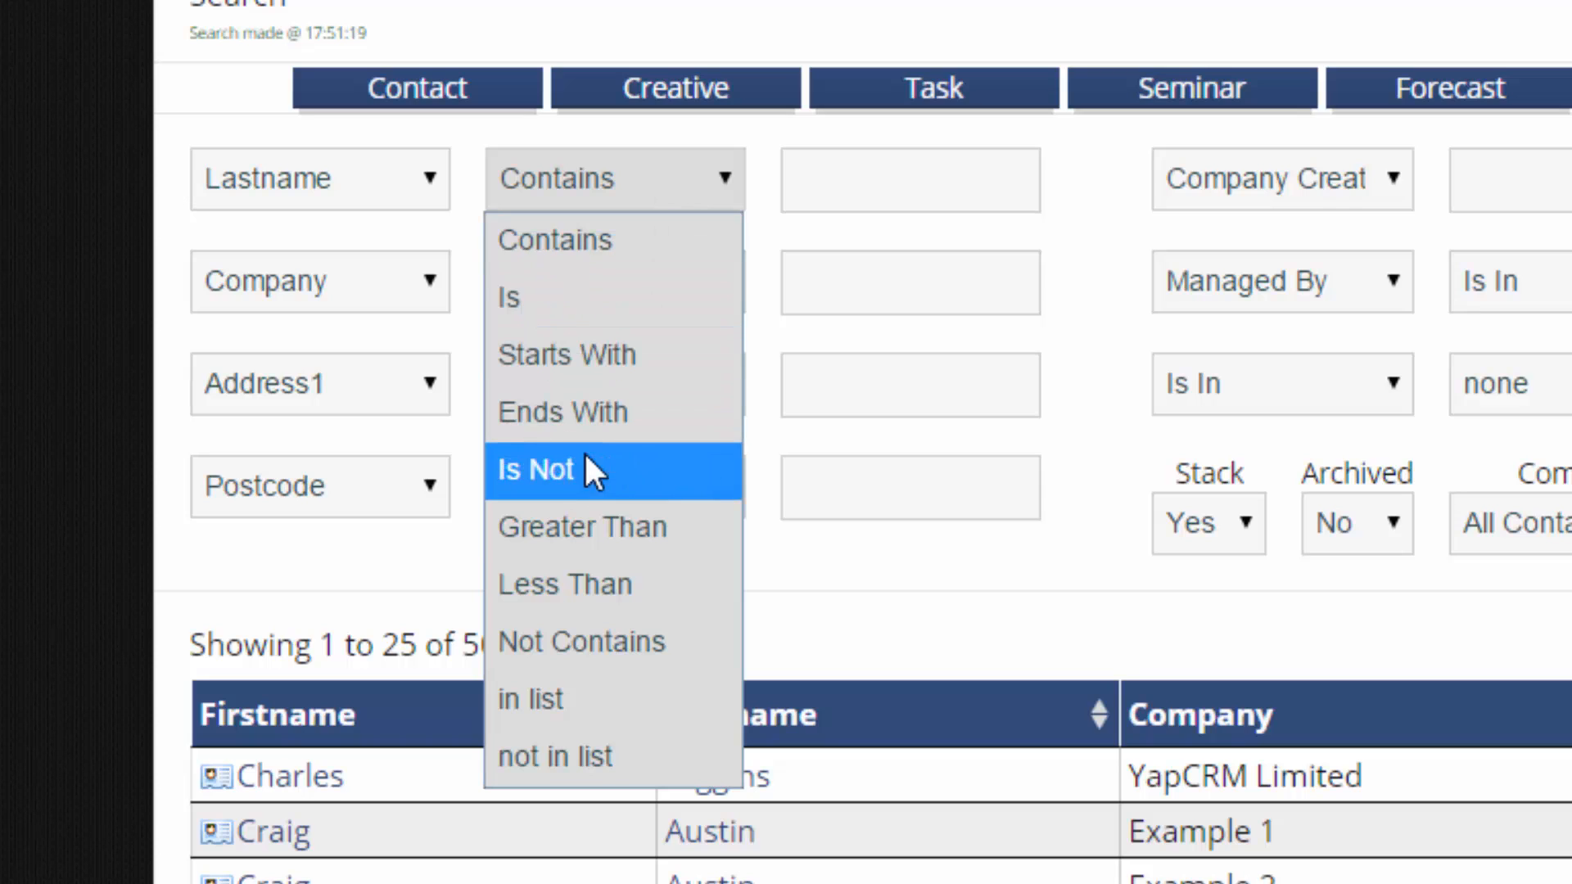
{"action": "left_click", "coordinate": [582, 695]}
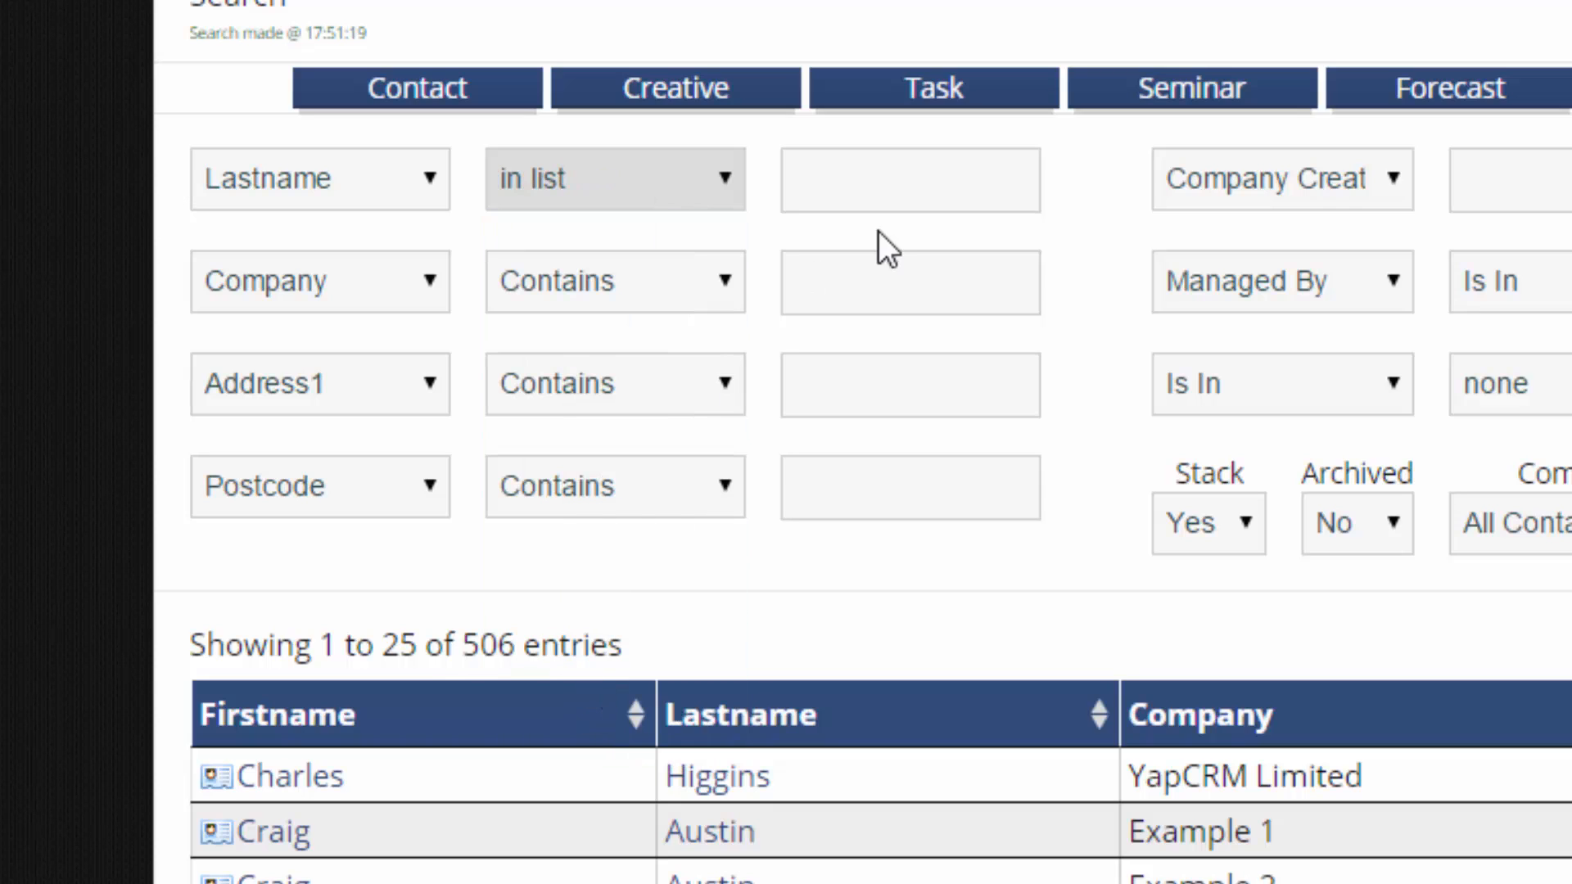
{"action": "left_click", "coordinate": [913, 181]}
{"action": "type", "text": "austin,a"}
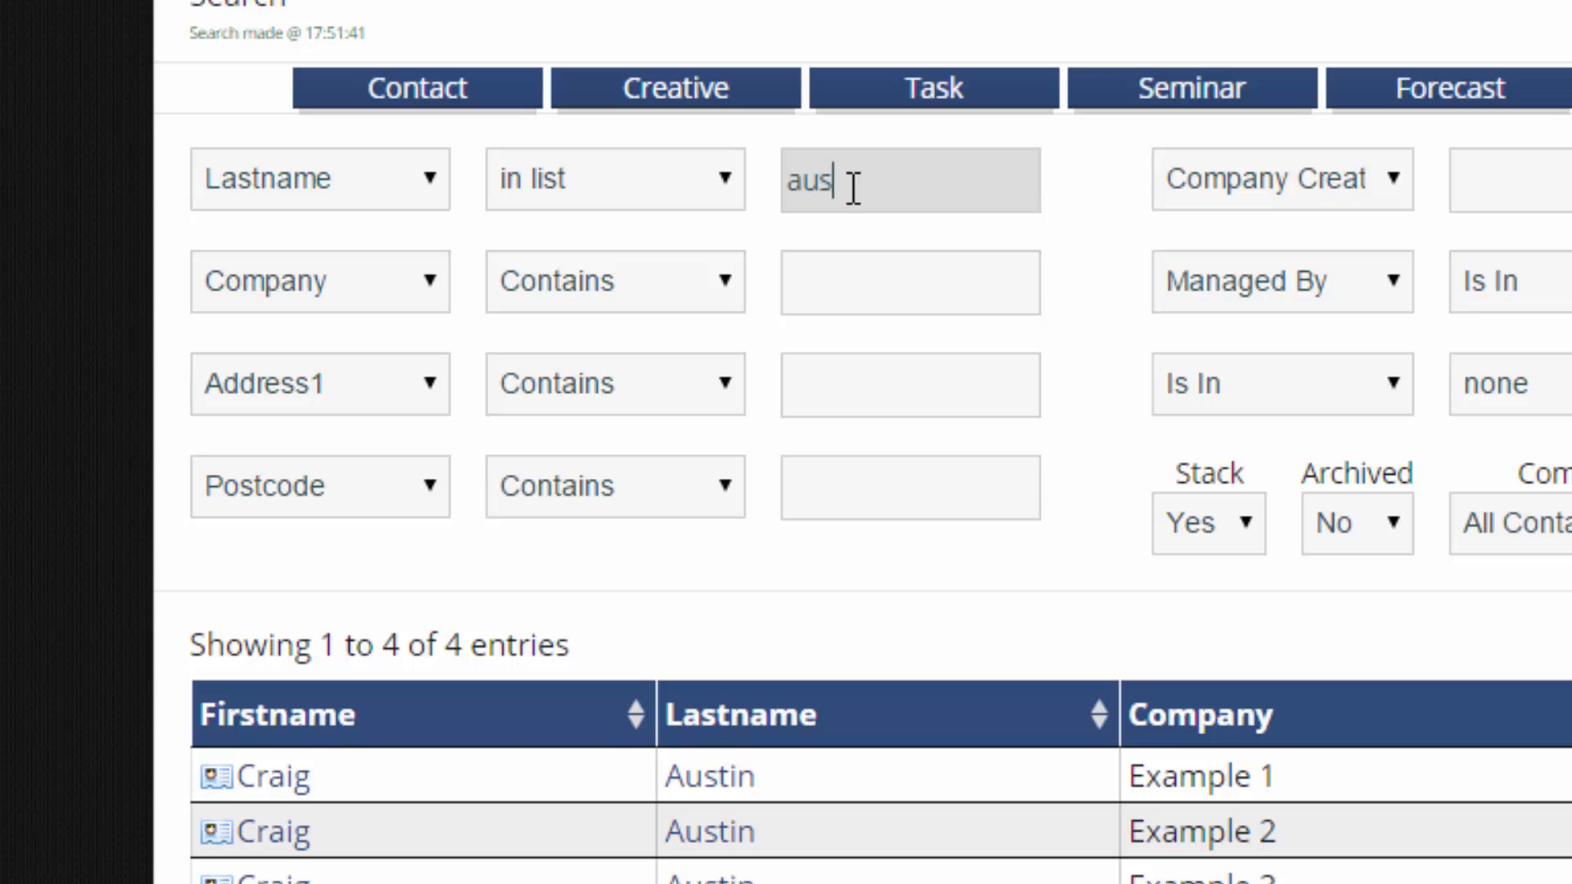
{"action": "type", "text": "ndrade,higgins"}
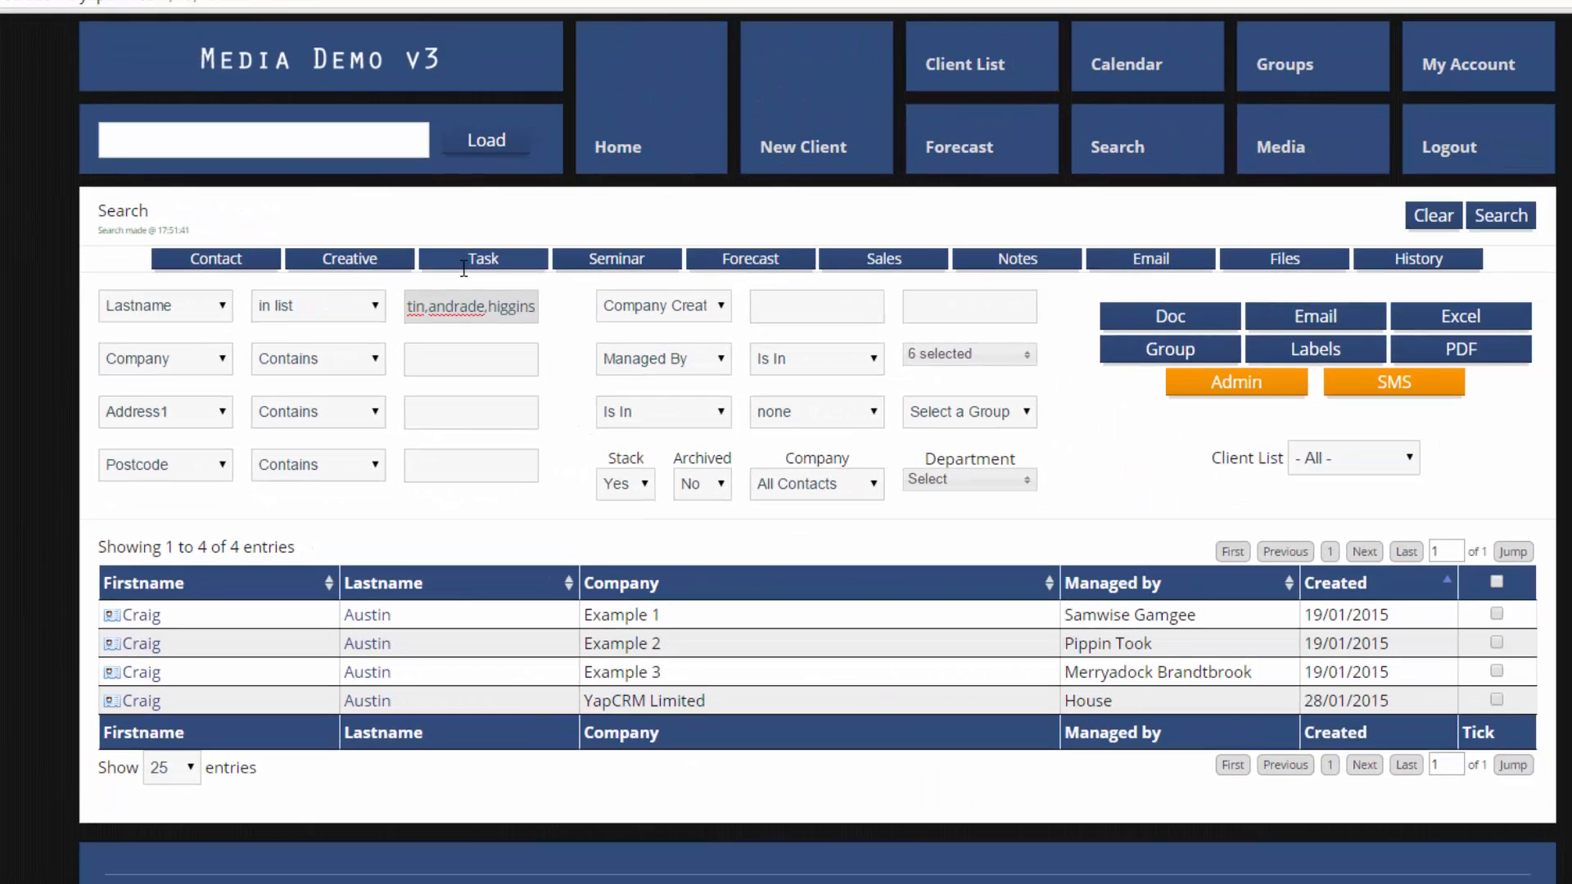
{"action": "key", "text": "Home"}
{"action": "left_click", "coordinate": [1500, 218]}
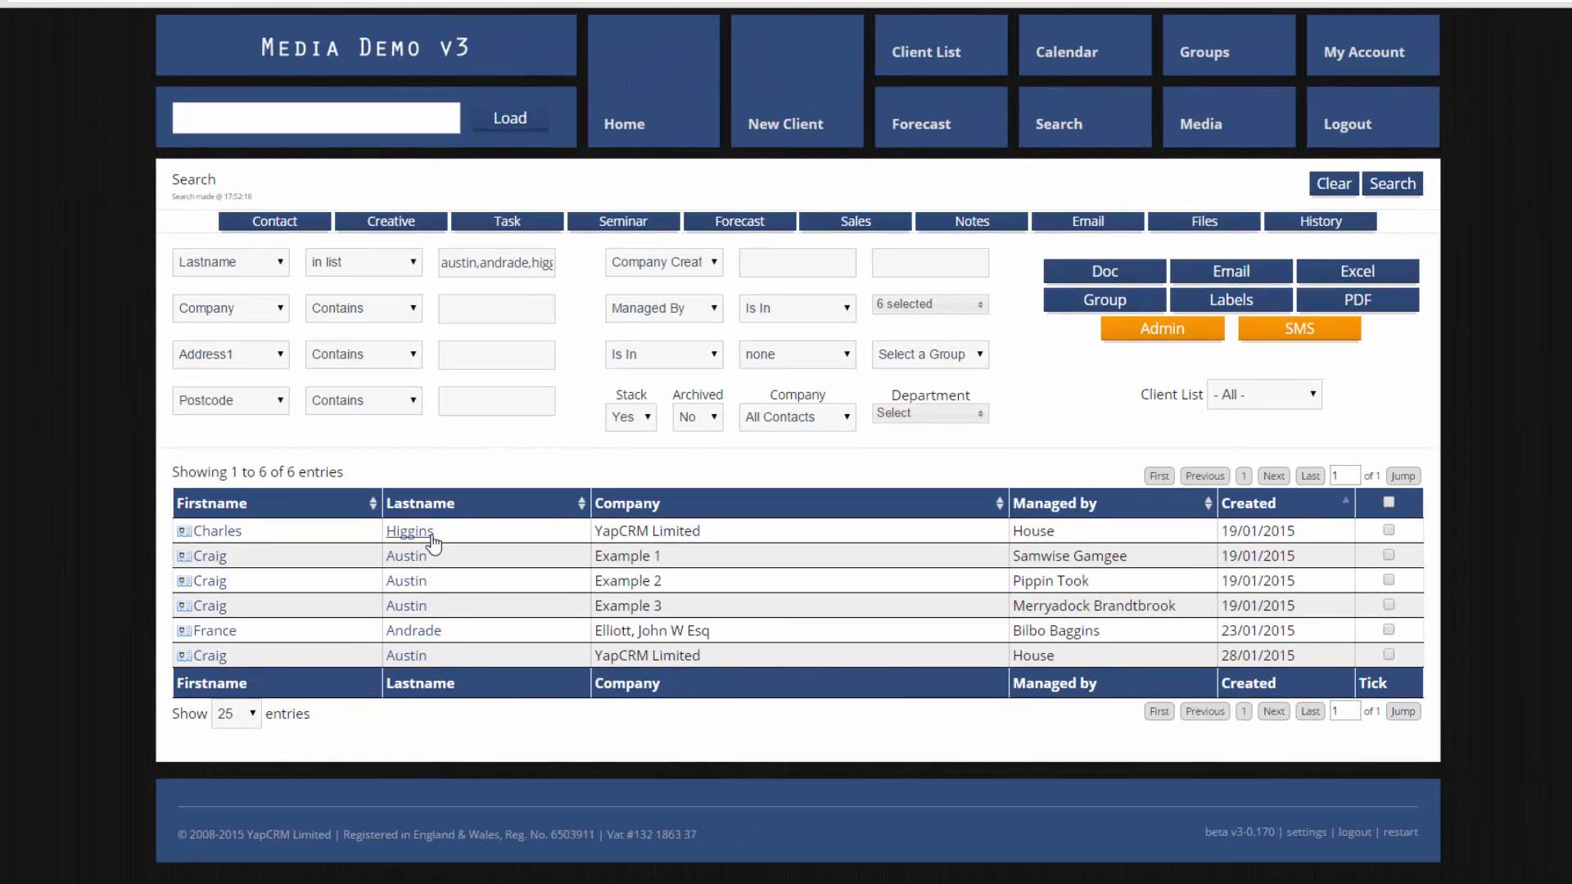
{"action": "left_click", "coordinate": [1333, 184]}
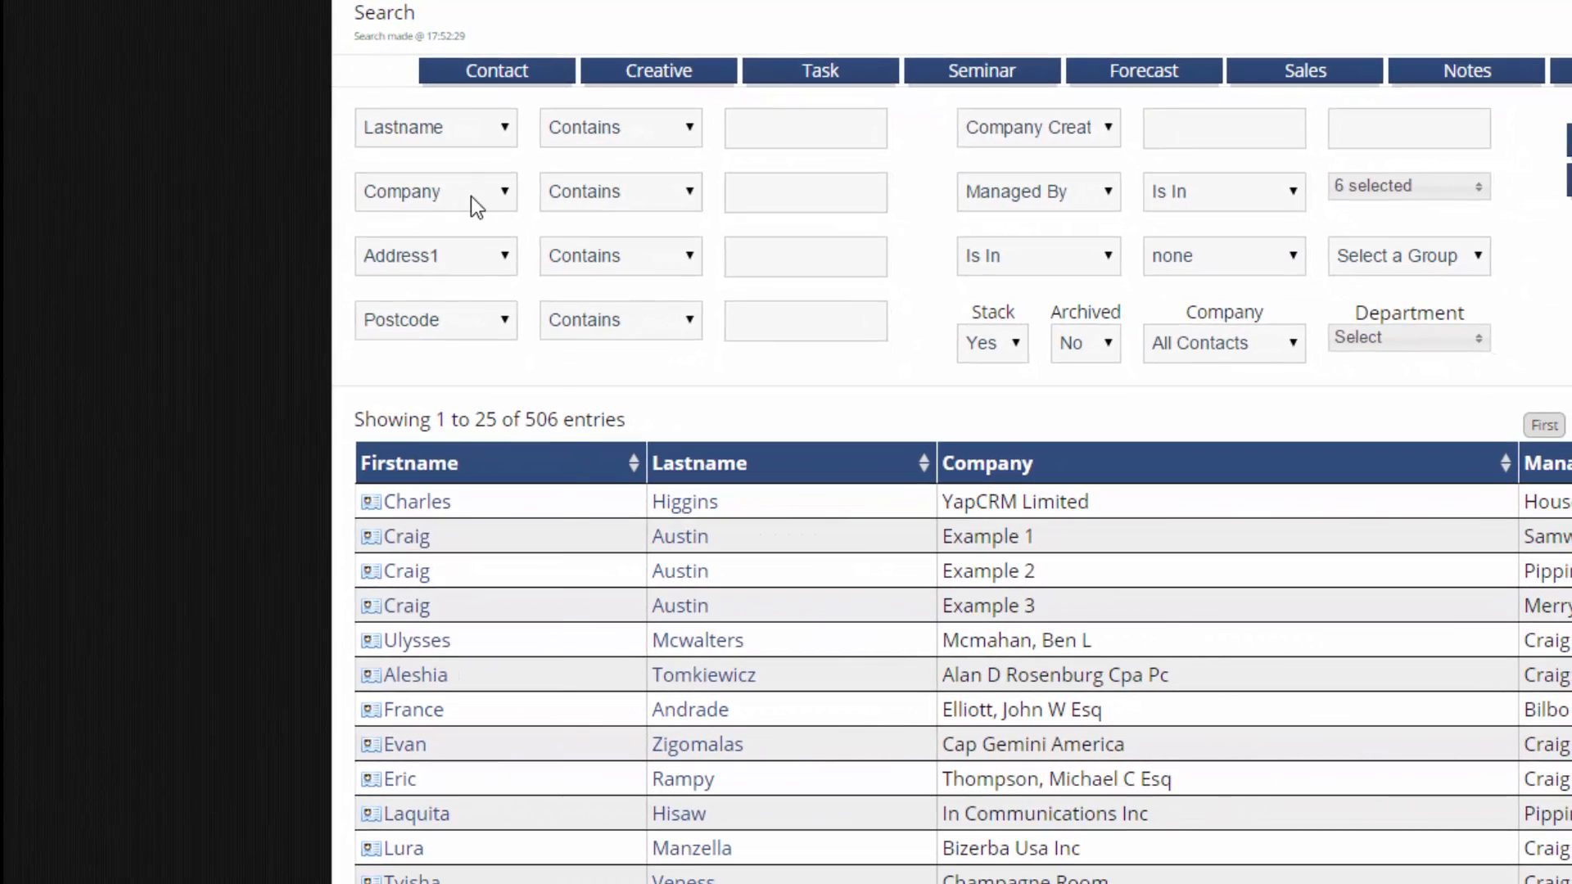
Search three Lastname filter rows for austin, andrade and higgins.
{"action": "left_click", "coordinate": [428, 221]}
{"action": "scroll", "coordinate": [554, 490], "scroll_direction": "down", "scroll_amount": 5}
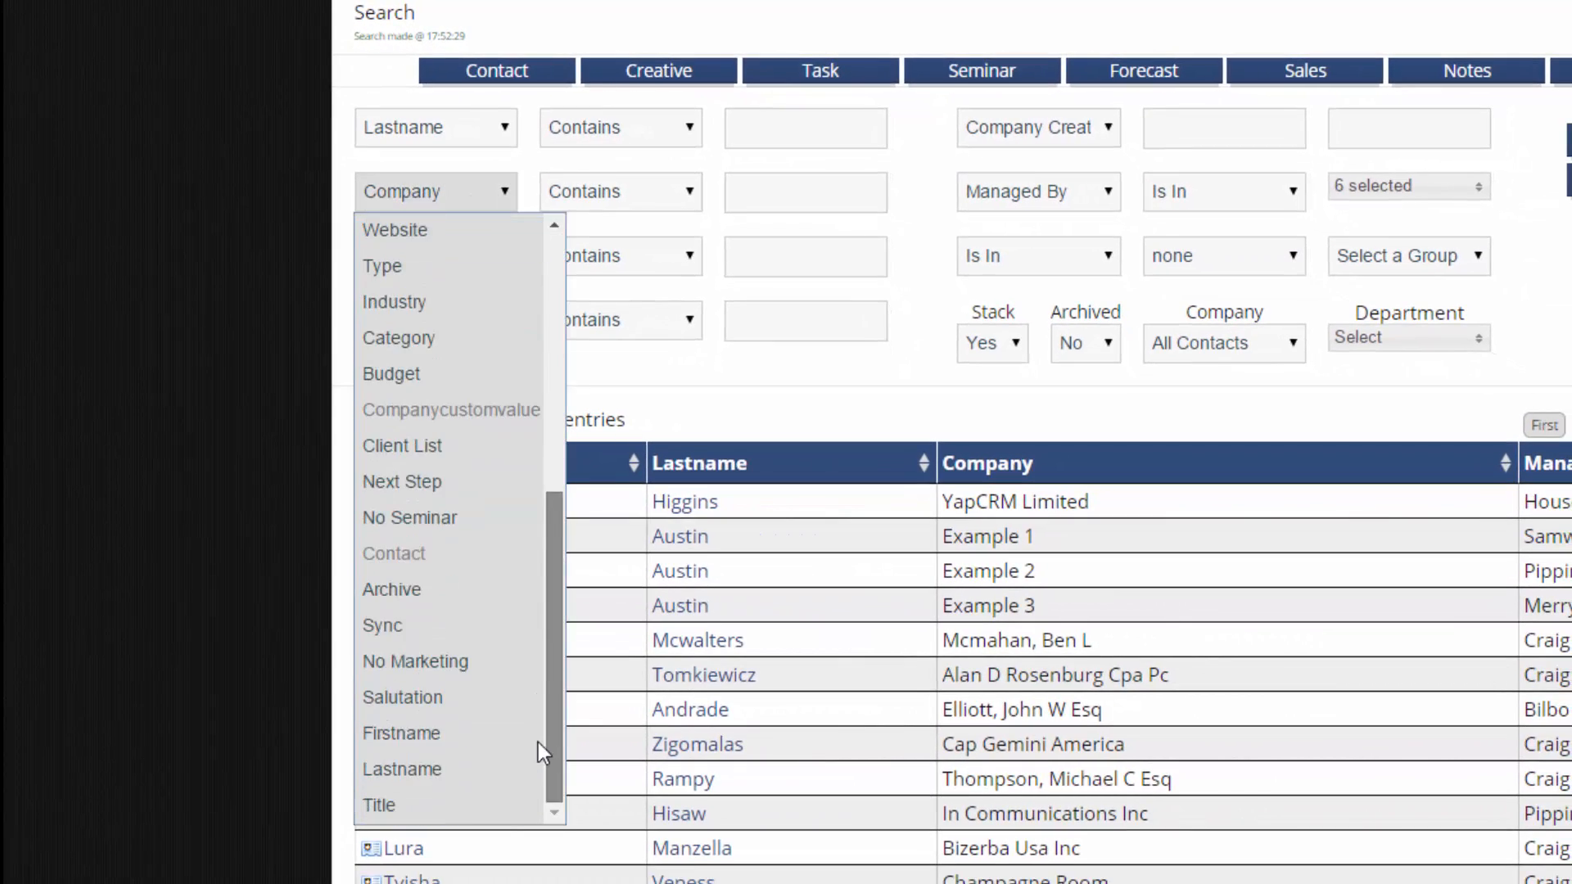
{"action": "left_click", "coordinate": [491, 765]}
{"action": "key", "text": "shift+Tab"}
{"action": "type", "text": "austin"}
{"action": "key", "text": "Tab"}
{"action": "key", "text": "Tab"}
{"action": "key", "text": "Tab"}
{"action": "type", "text": "andrade"}
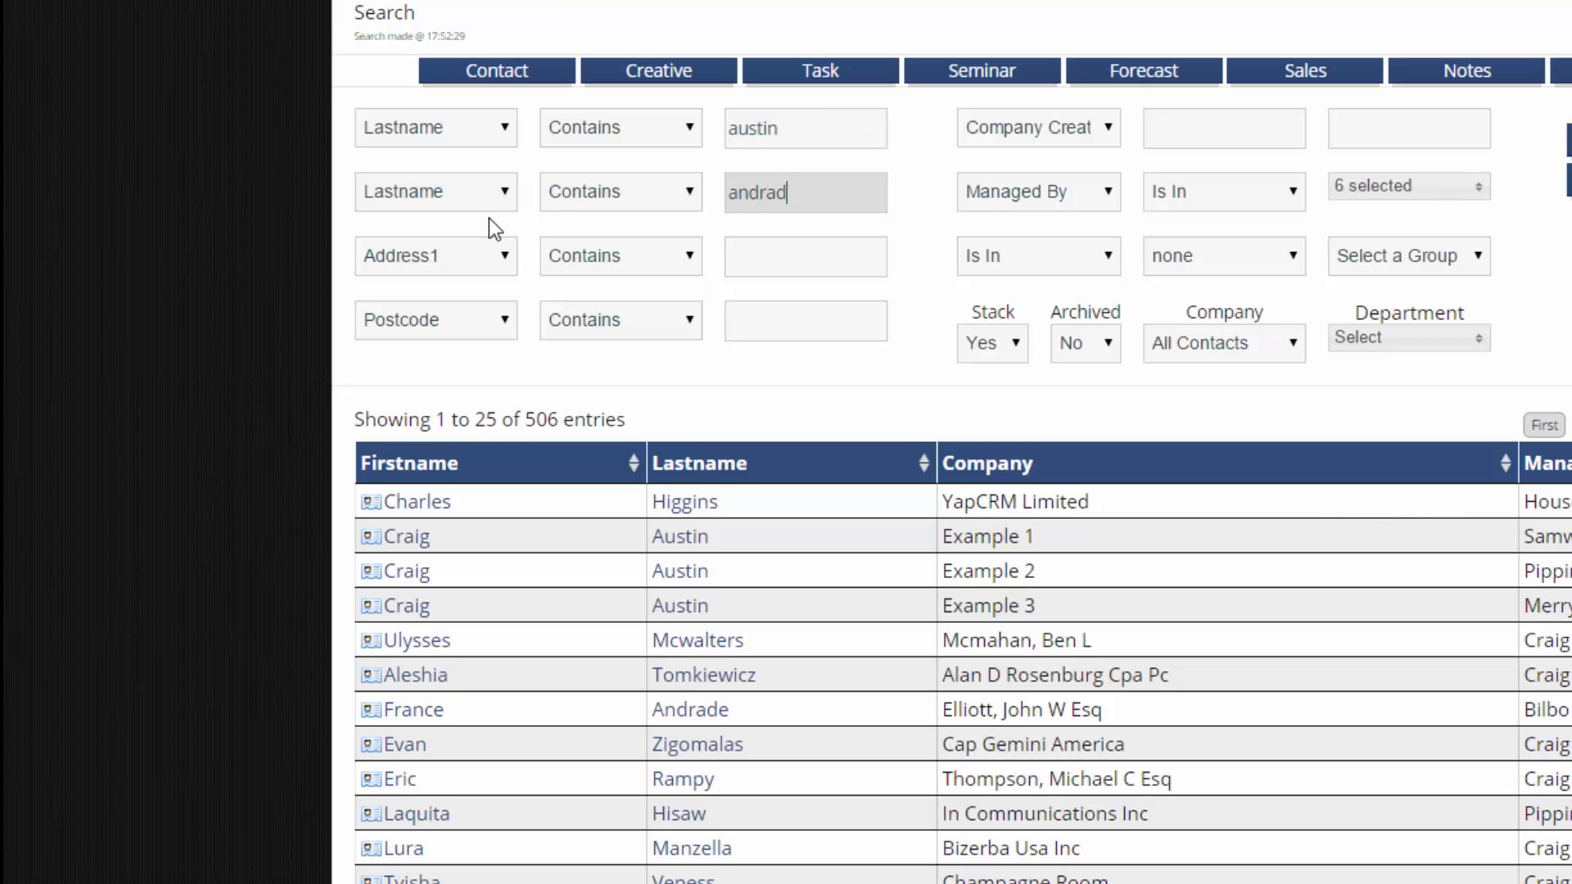
{"action": "left_click", "coordinate": [485, 246]}
{"action": "scroll", "coordinate": [543, 765], "scroll_direction": "down", "scroll_amount": 5}
{"action": "left_click", "coordinate": [442, 832]}
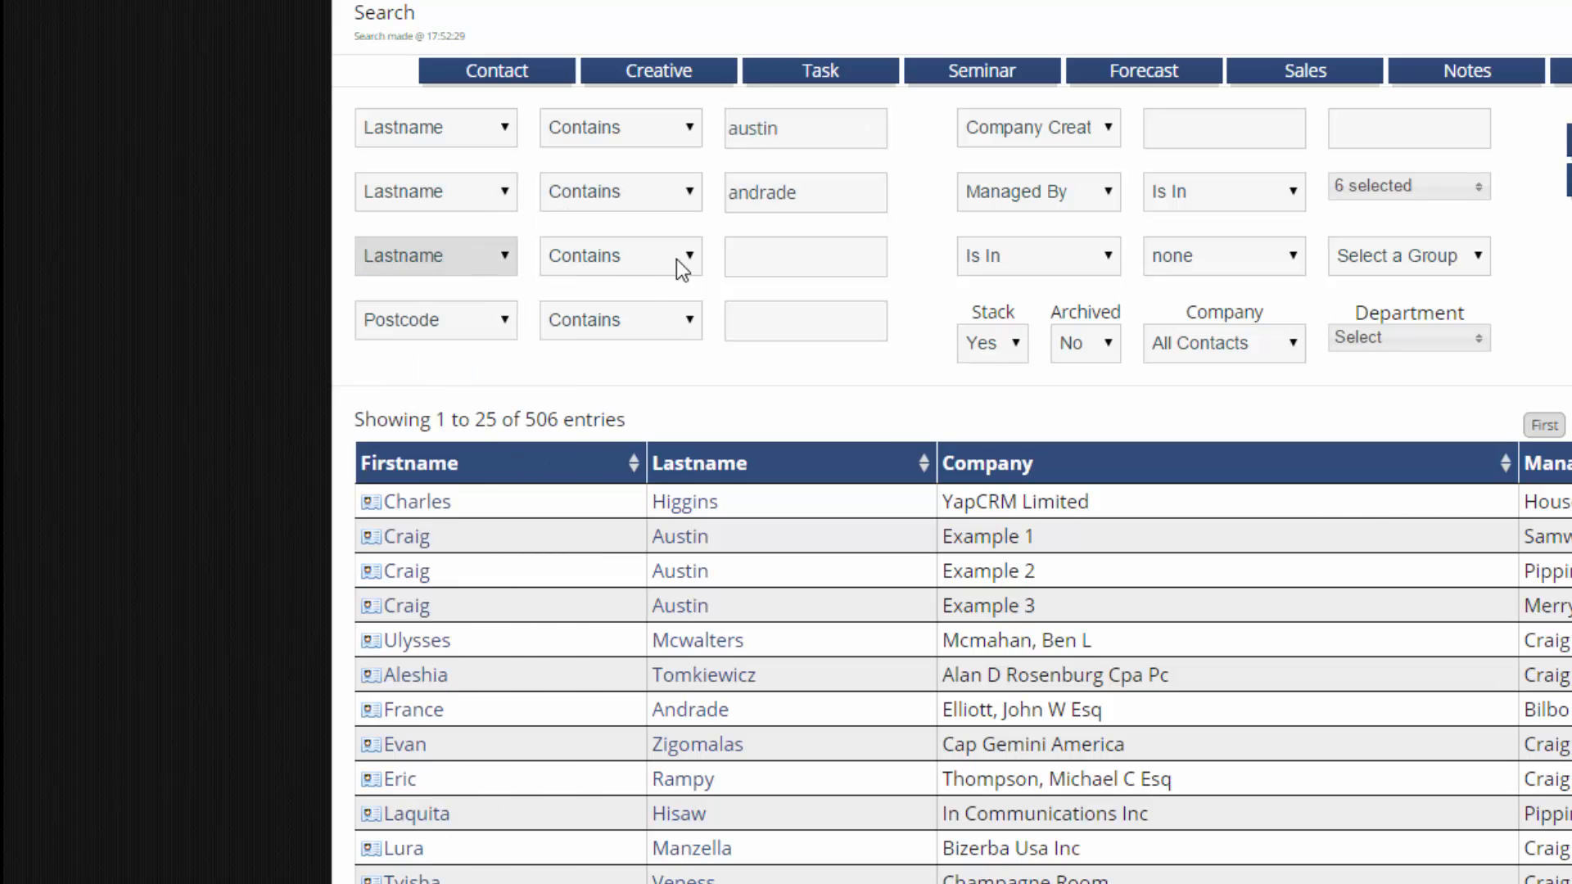
{"action": "left_click", "coordinate": [770, 255]}
{"action": "type", "text": "higgins"}
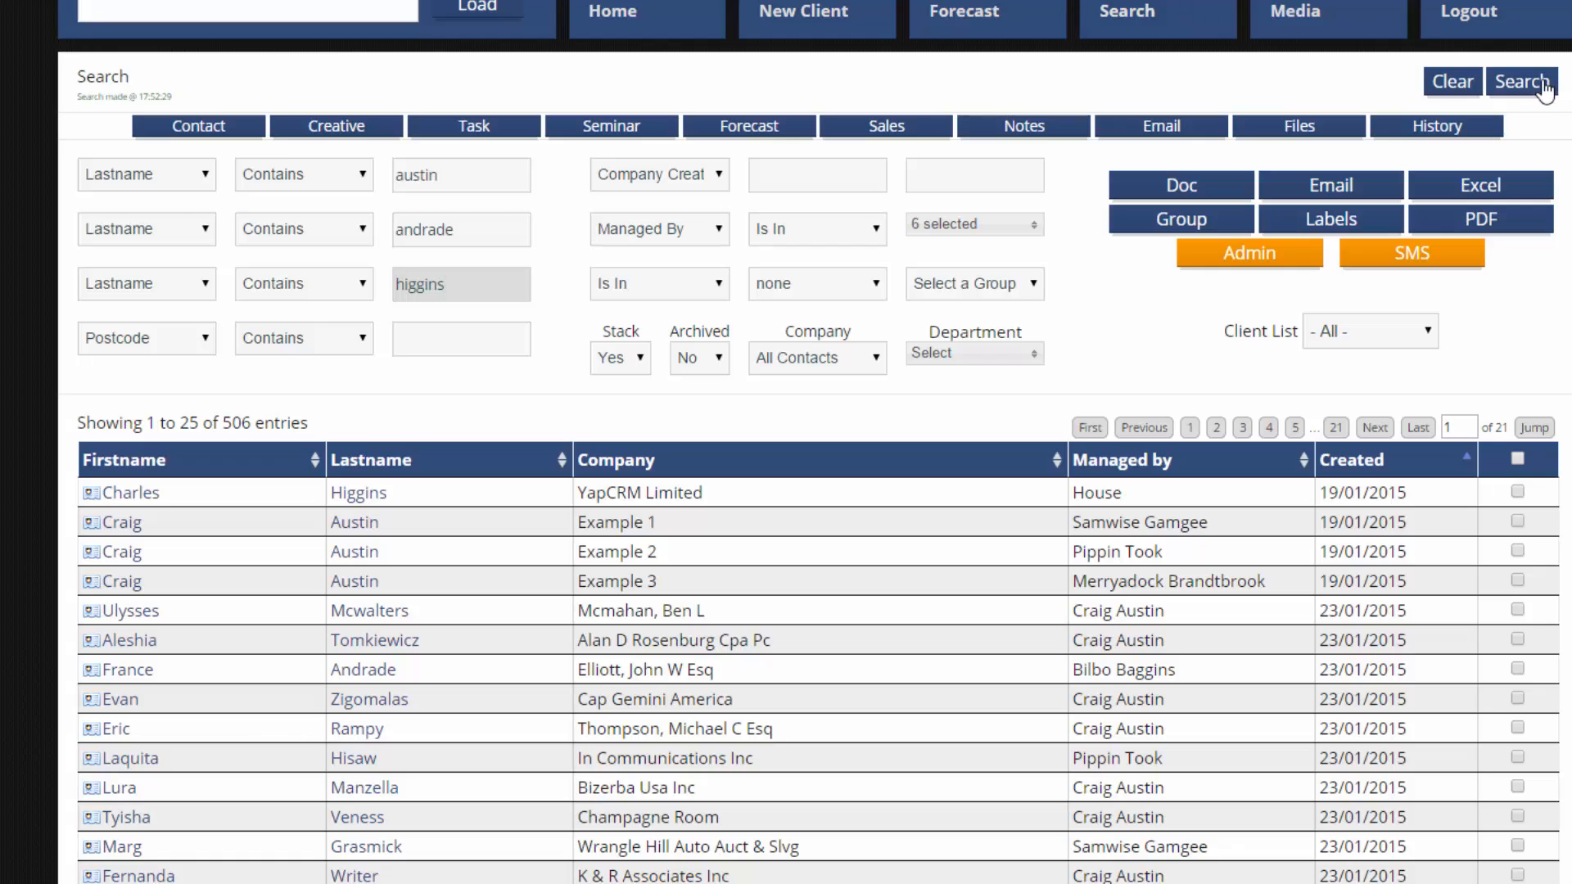
{"action": "left_click", "coordinate": [1537, 82]}
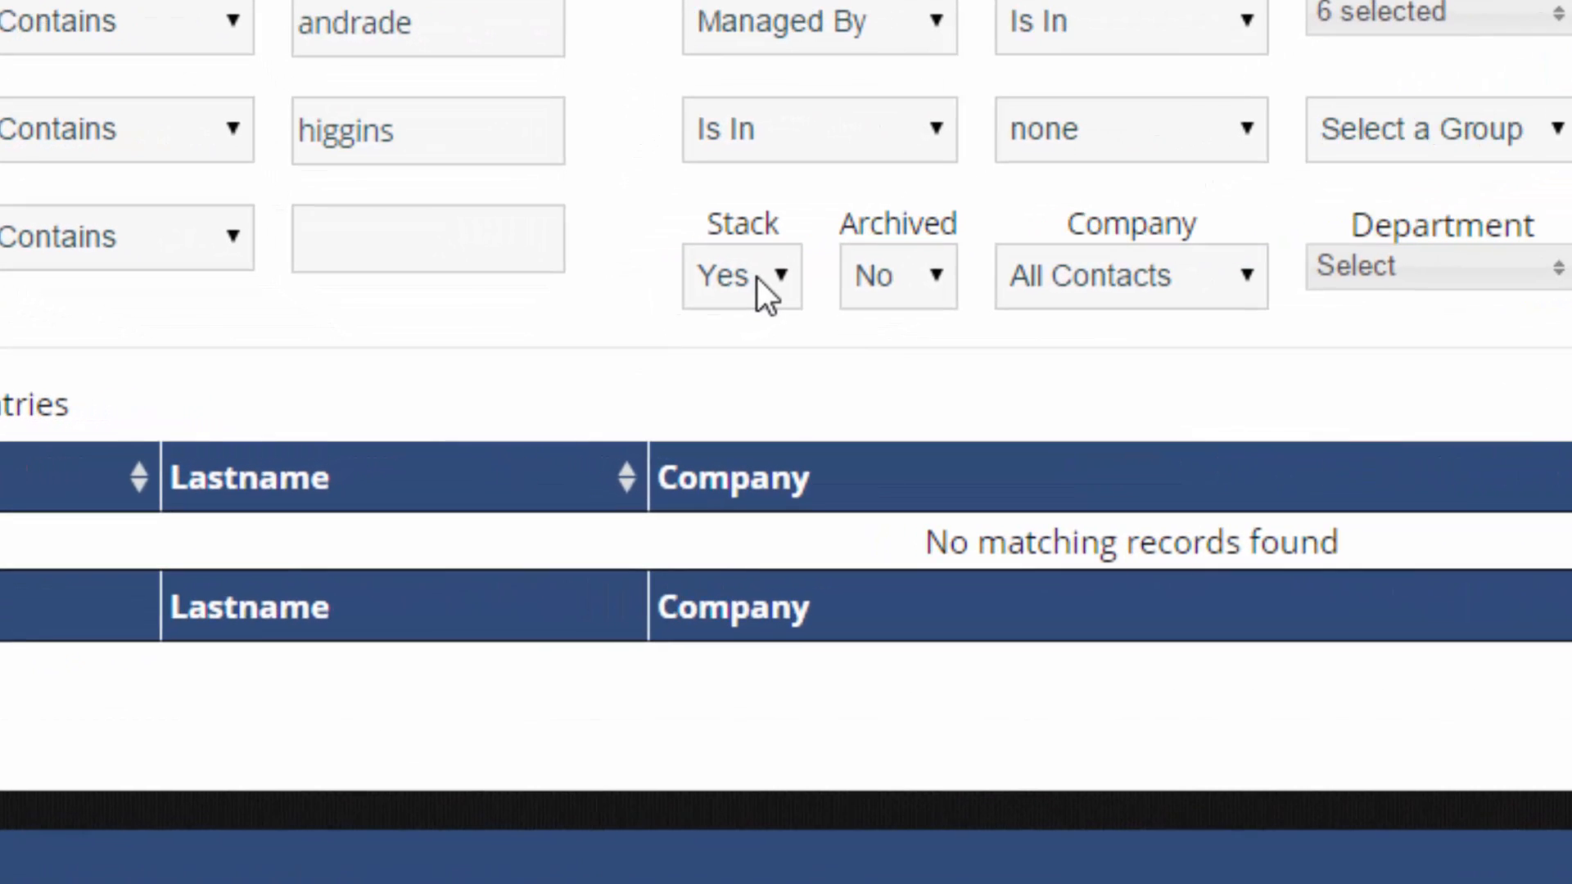
Rerun the three-name search with Stack set to No, then reset all filters.
{"action": "left_click", "coordinate": [628, 357]}
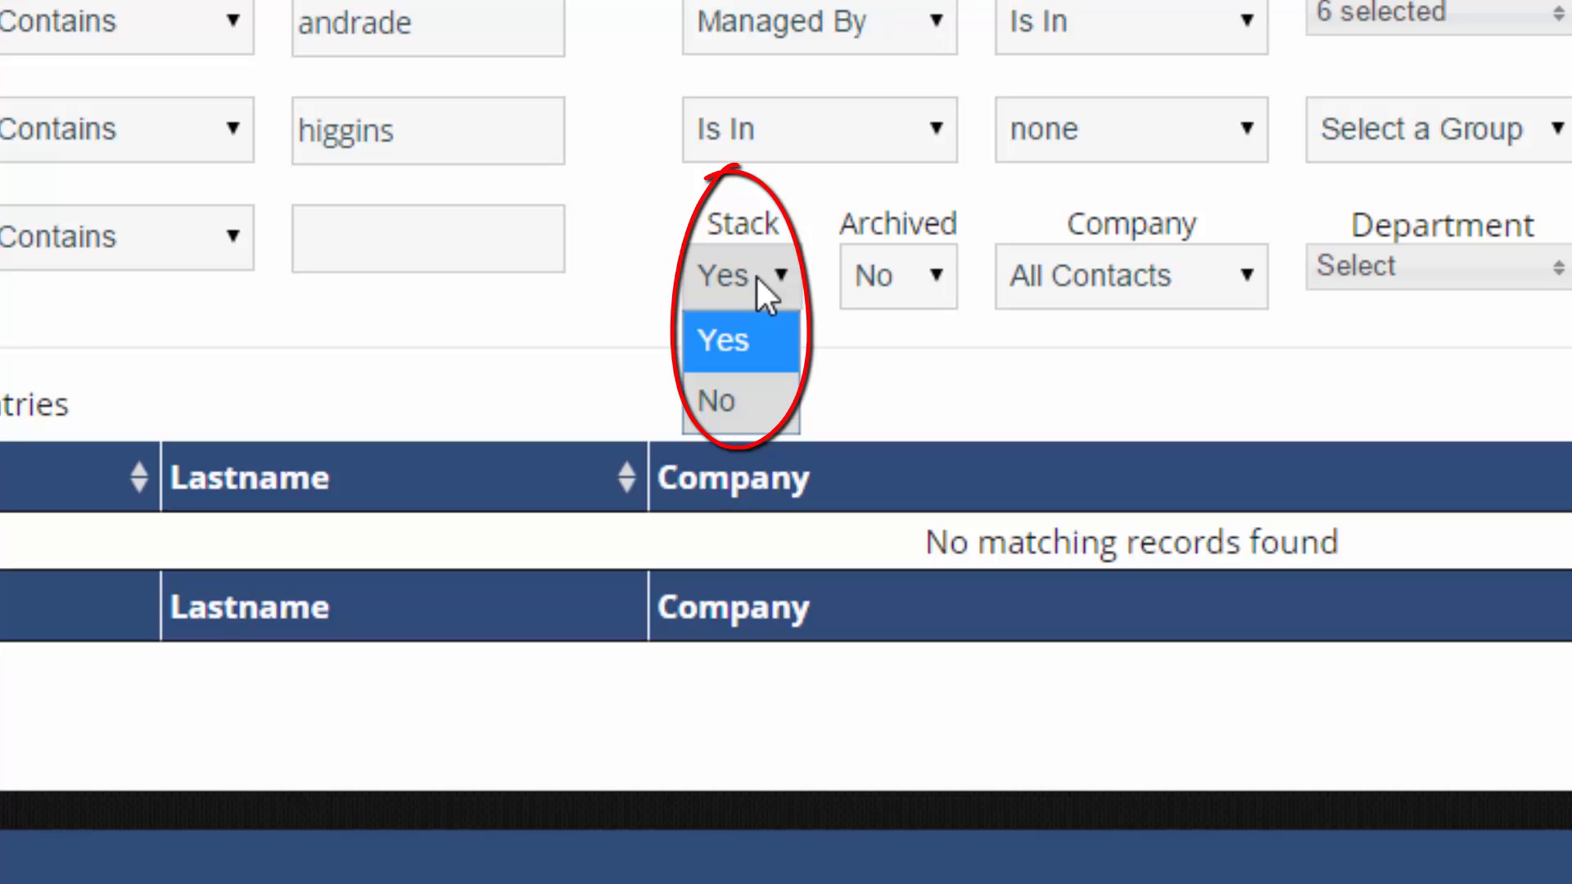
{"action": "left_click", "coordinate": [712, 401]}
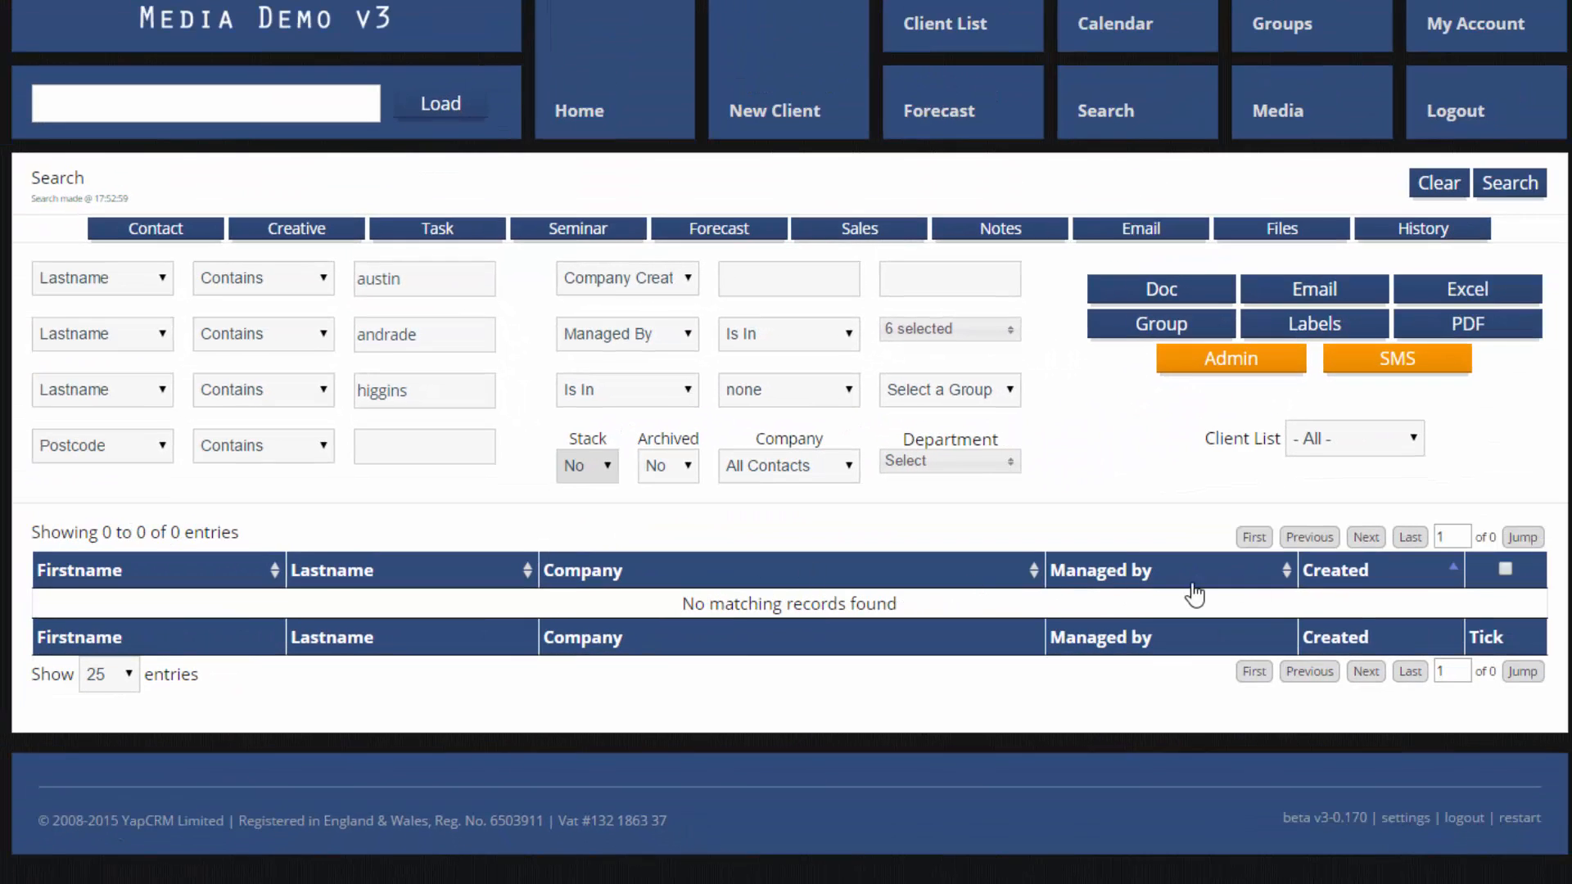
{"action": "left_click", "coordinate": [1536, 190]}
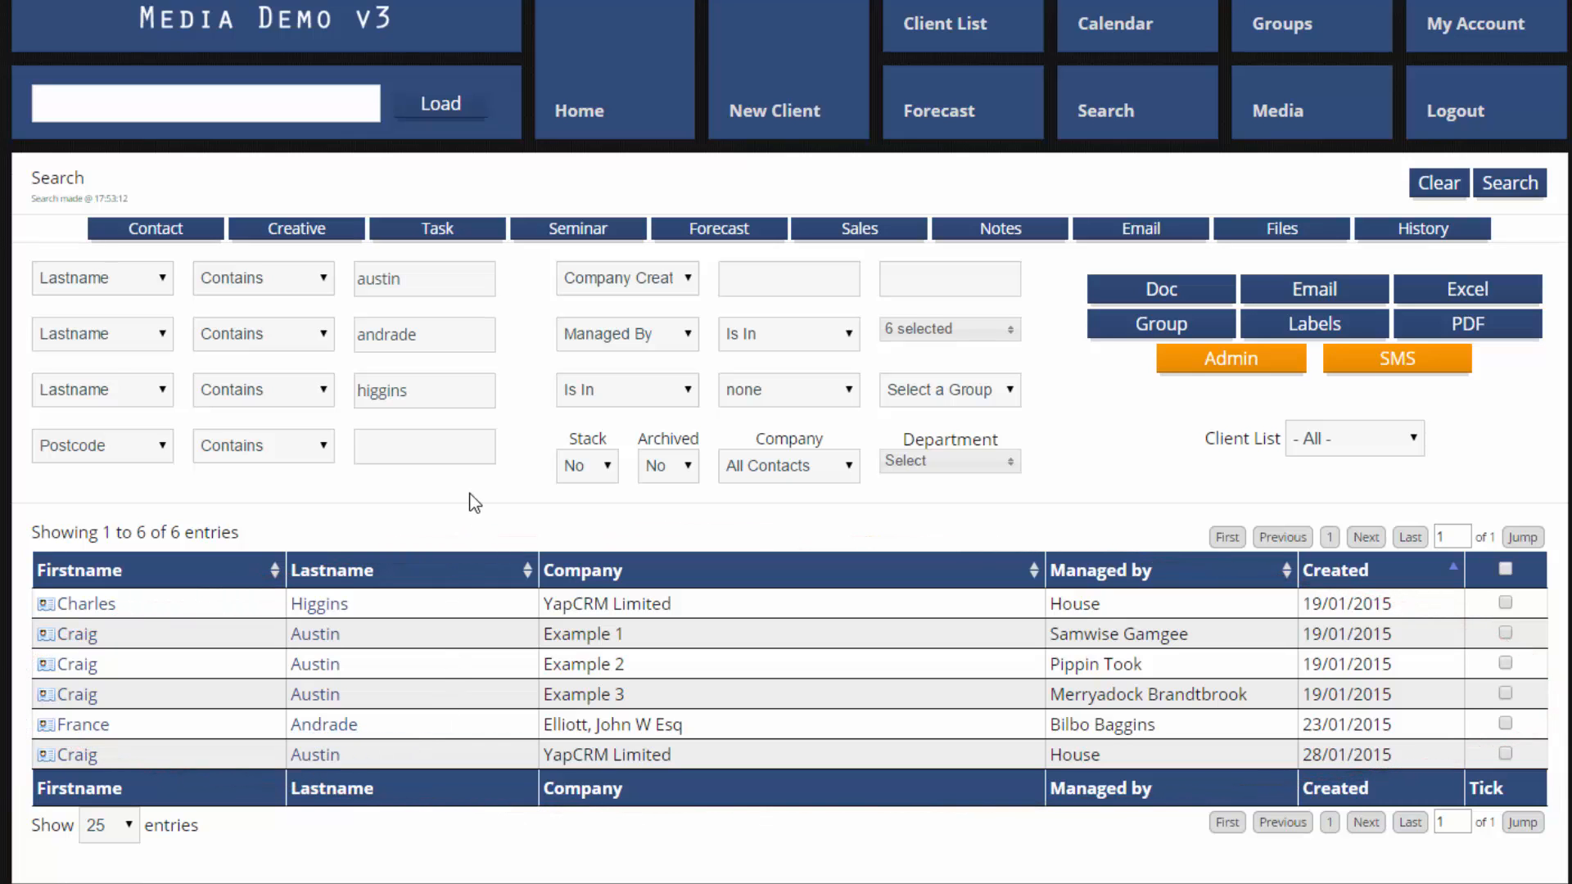
{"action": "left_click", "coordinate": [1434, 185]}
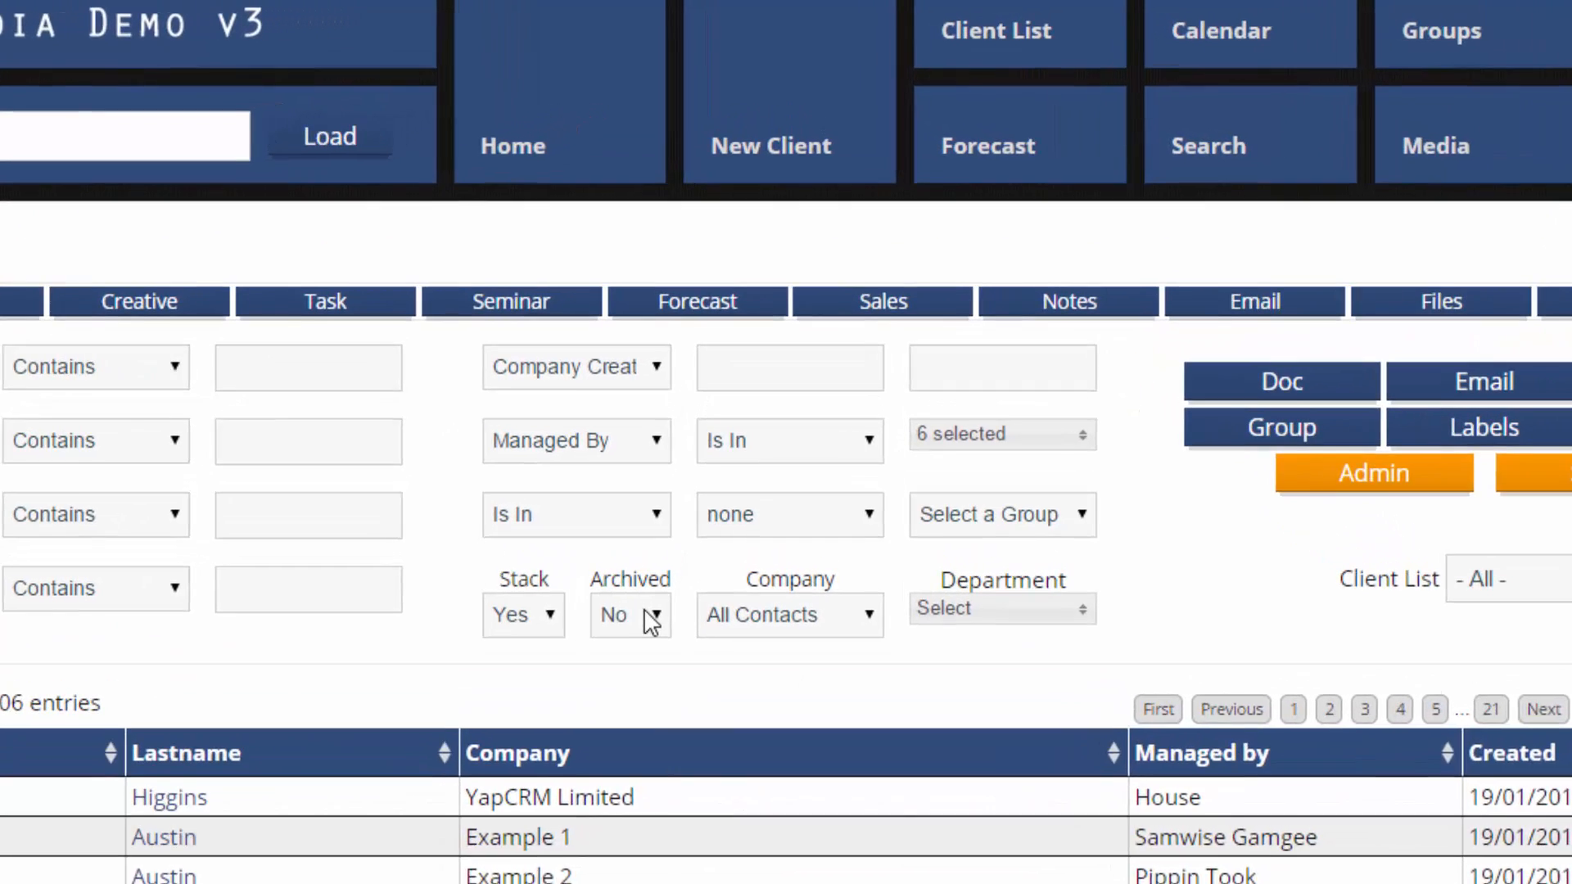
Review the Archived, Company and Department filter options, keeping Archived at No.
{"action": "left_click", "coordinate": [680, 463]}
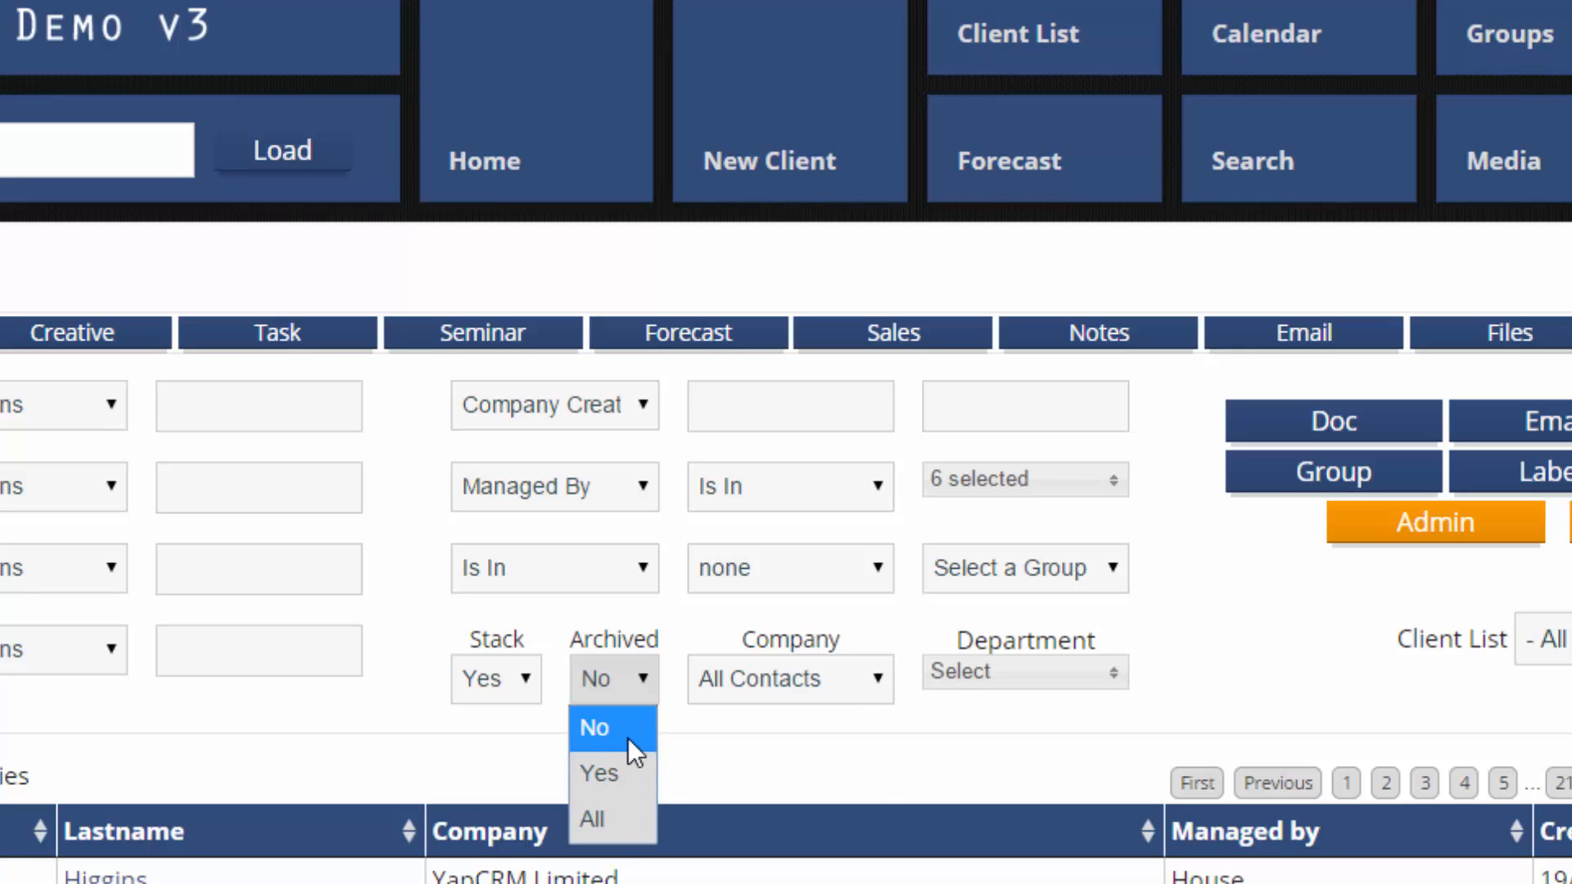
{"action": "left_click", "coordinate": [627, 739]}
{"action": "left_click", "coordinate": [850, 683]}
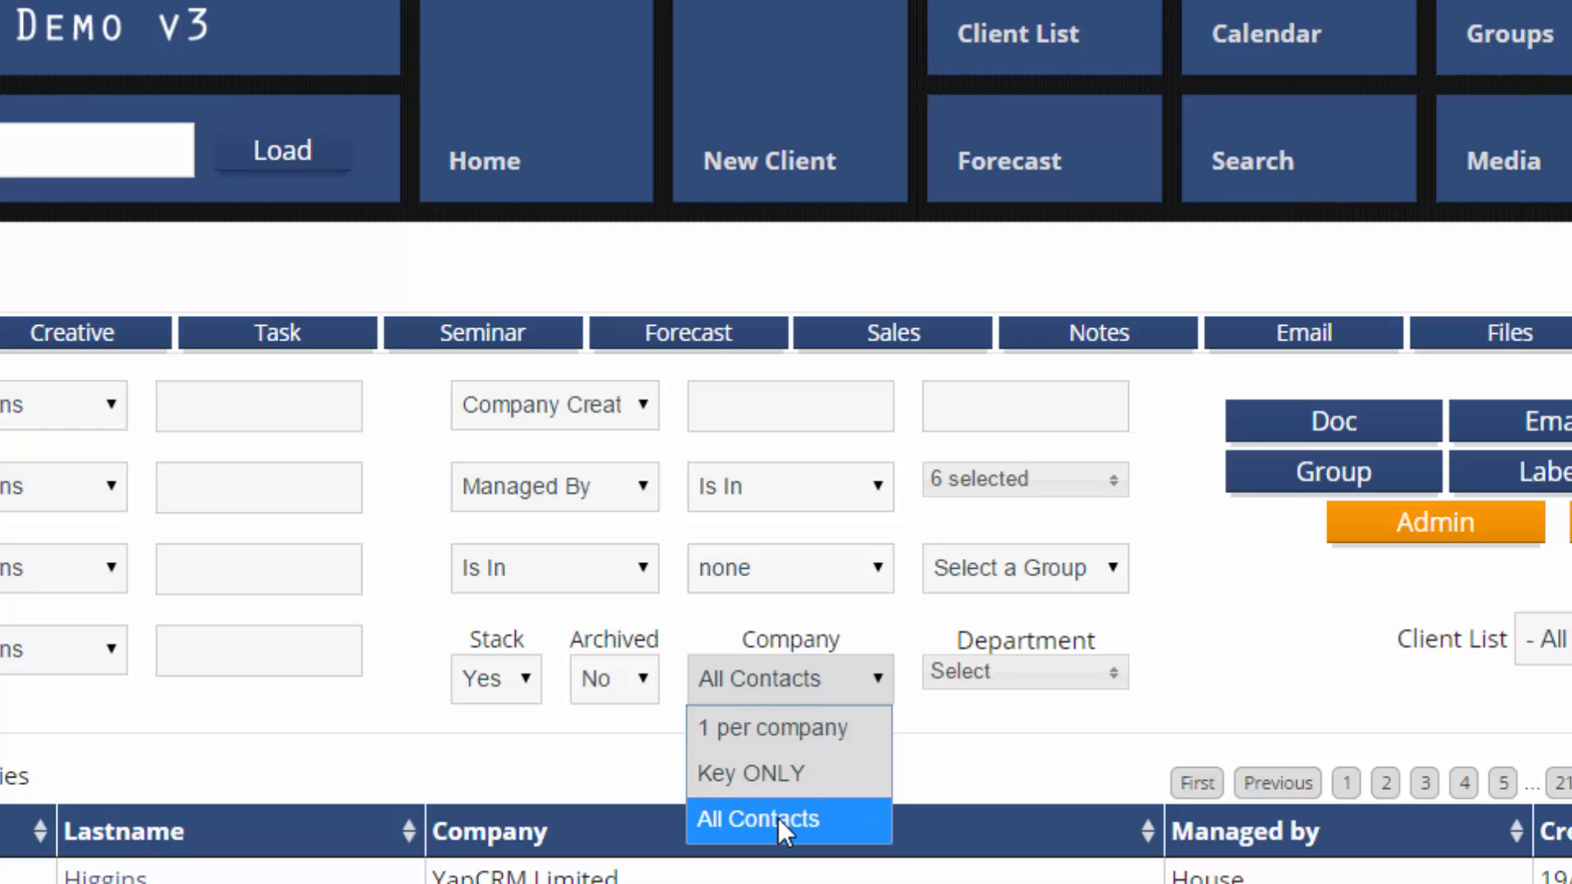
{"action": "left_click", "coordinate": [1080, 673]}
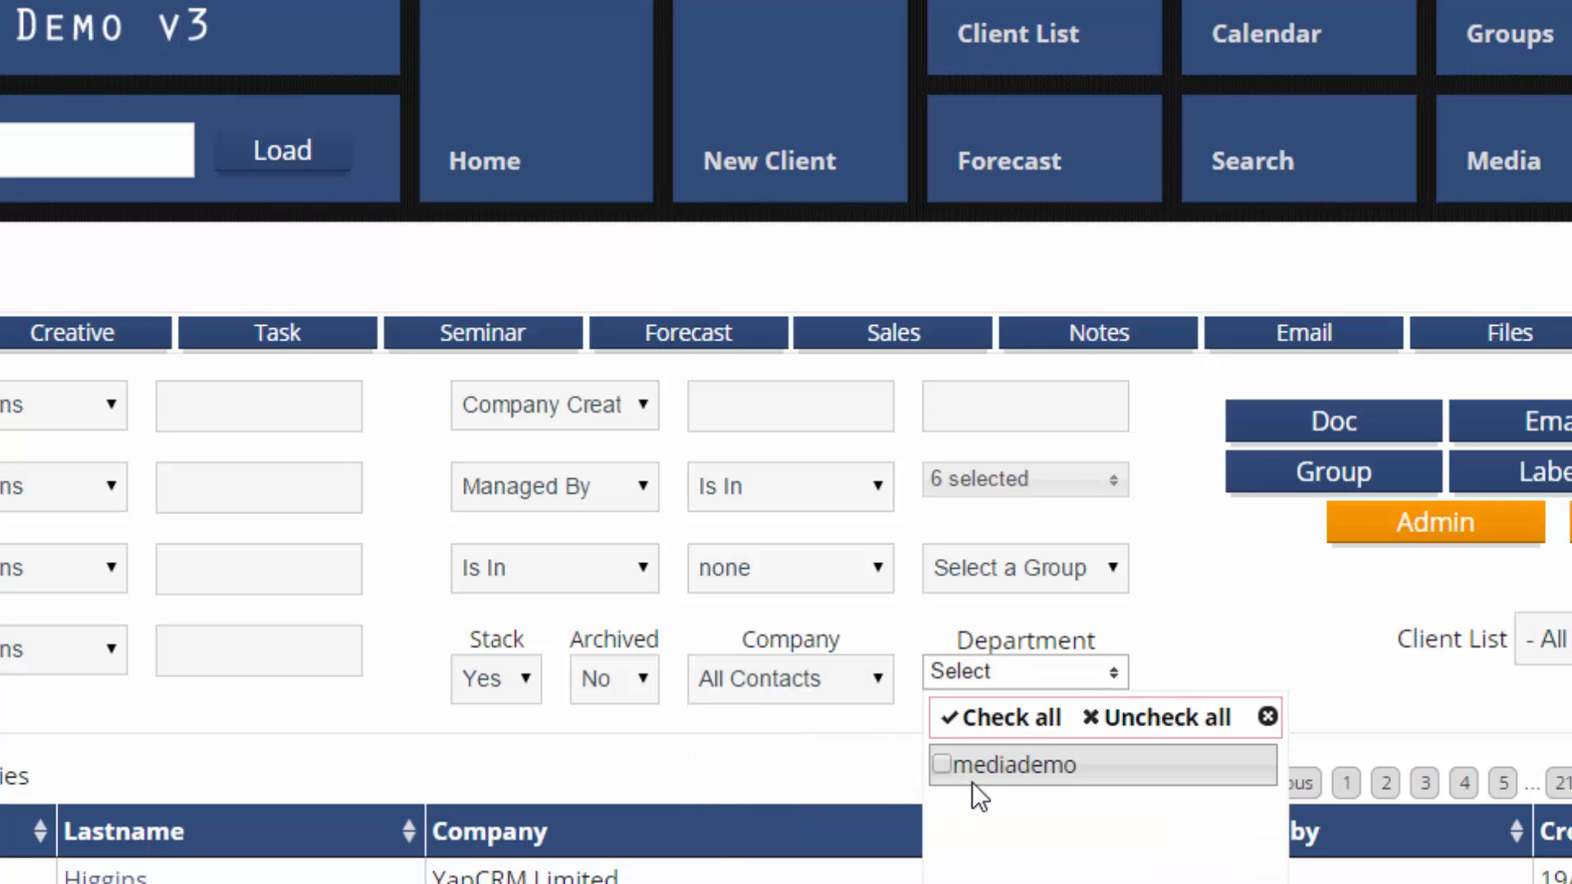
{"action": "left_click", "coordinate": [1169, 668]}
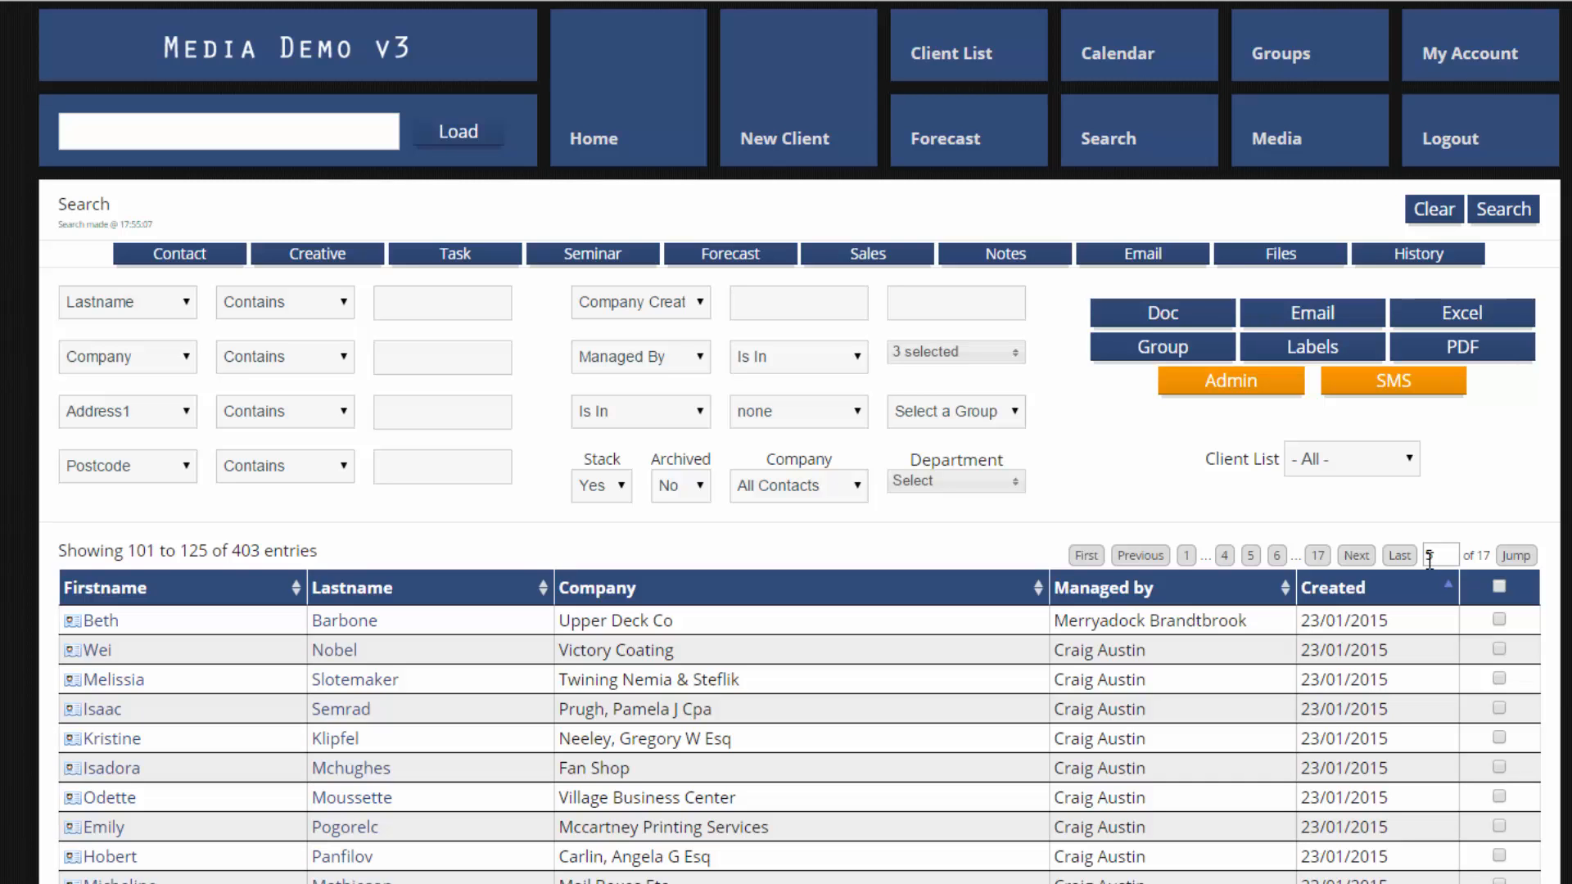
Go to the Home dashboard and log out of YapCRM.
{"action": "left_click", "coordinate": [622, 131]}
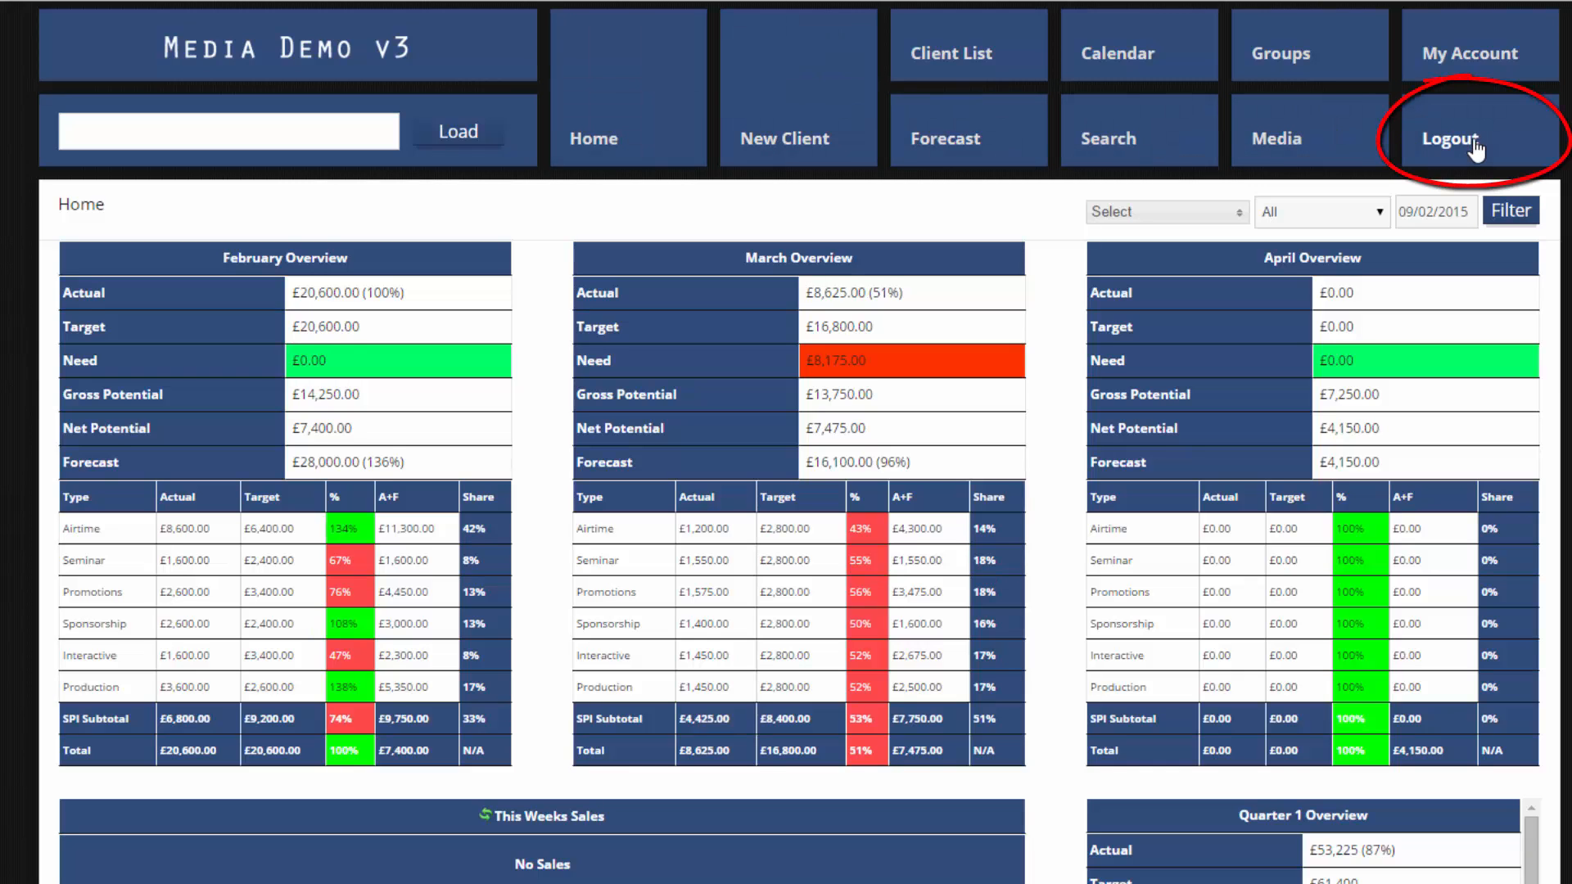
{"action": "left_click", "coordinate": [1454, 150]}
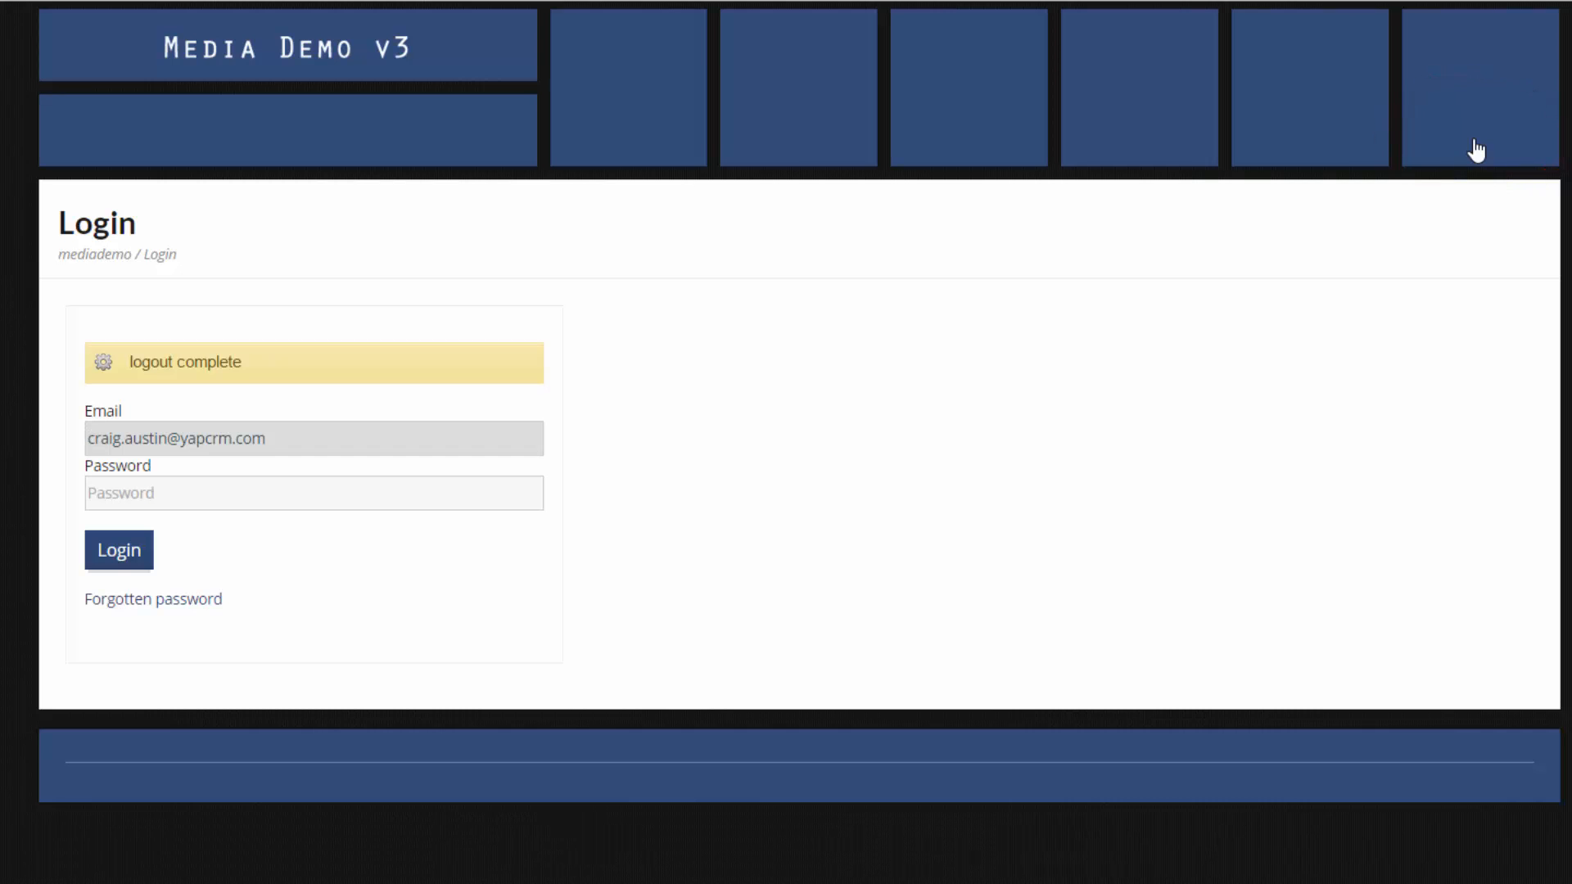